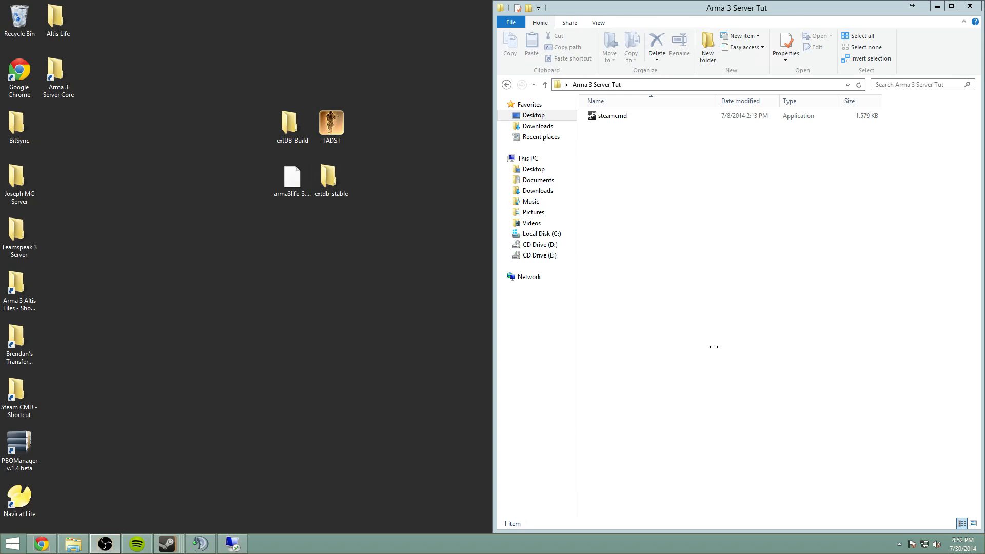
- Run steamcmd.exe from the Arma 3 Server Tut folder, let it self-update, and move its console to the top-left
{"action": "left_click", "coordinate": [297, 122]}
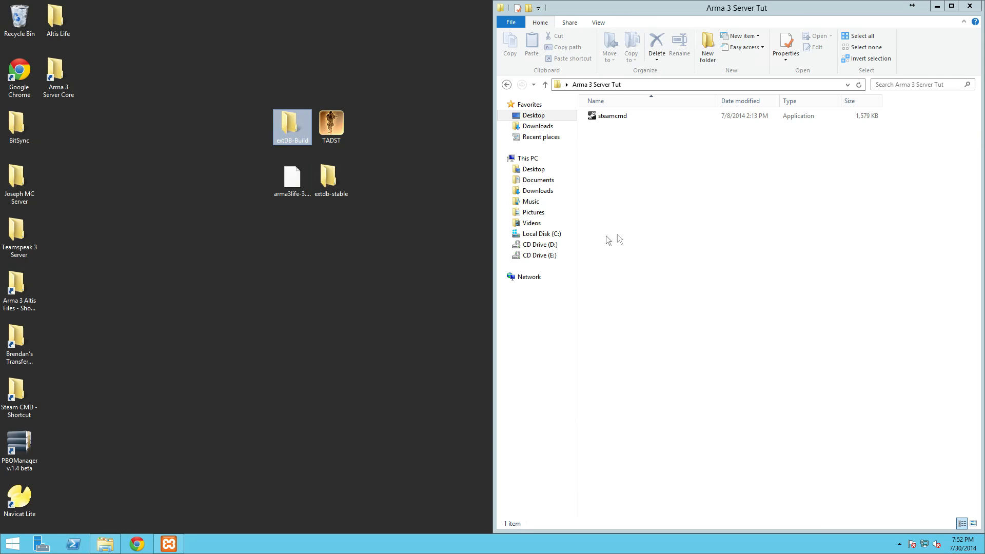
{"action": "left_click", "coordinate": [321, 246]}
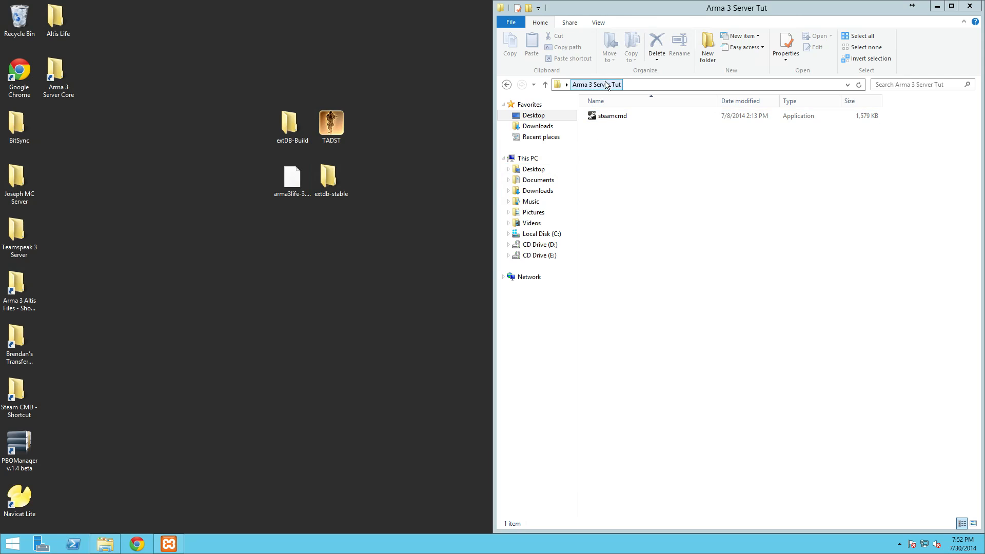
{"action": "double_click", "coordinate": [611, 118]}
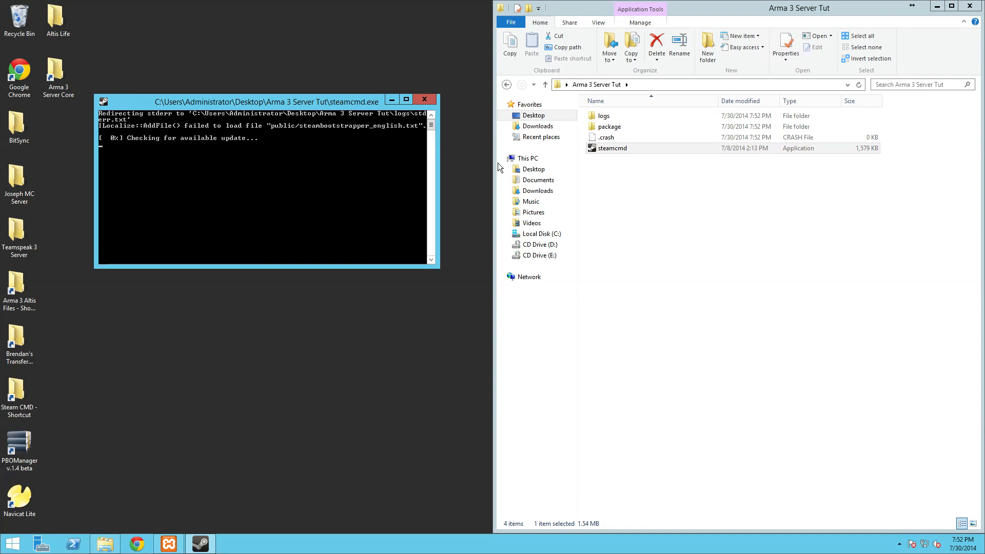
{"action": "left_click", "coordinate": [628, 152]}
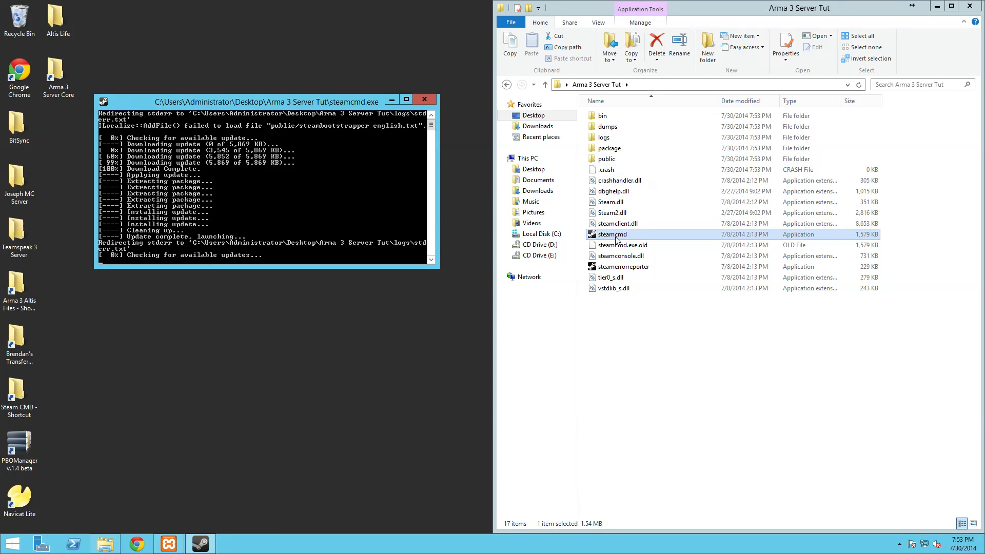
{"action": "left_click", "coordinate": [338, 235]}
{"action": "left_click_drag", "start_coordinate": [253, 103], "coordinate": [0, 81]}
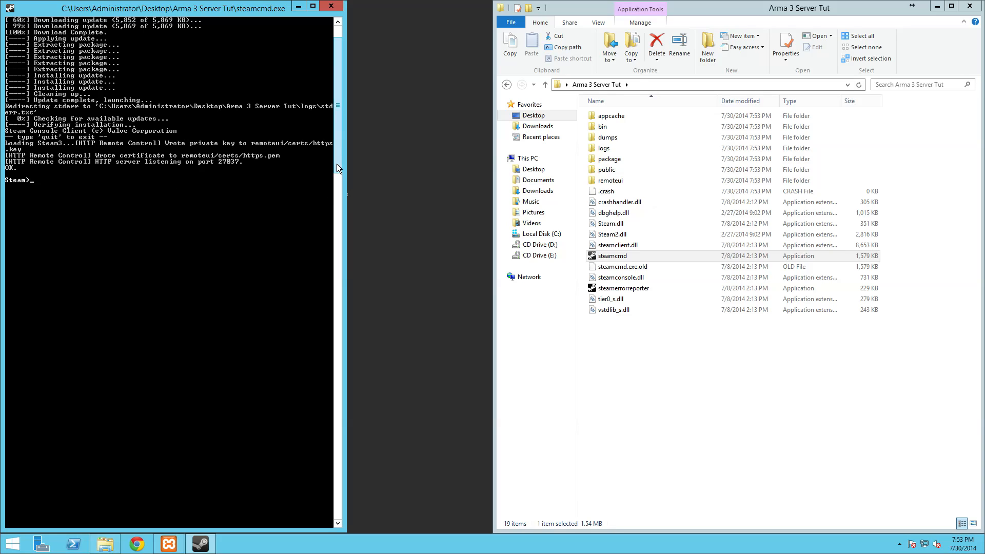
{"action": "left_click_drag", "start_coordinate": [336, 164], "coordinate": [337, 112]}
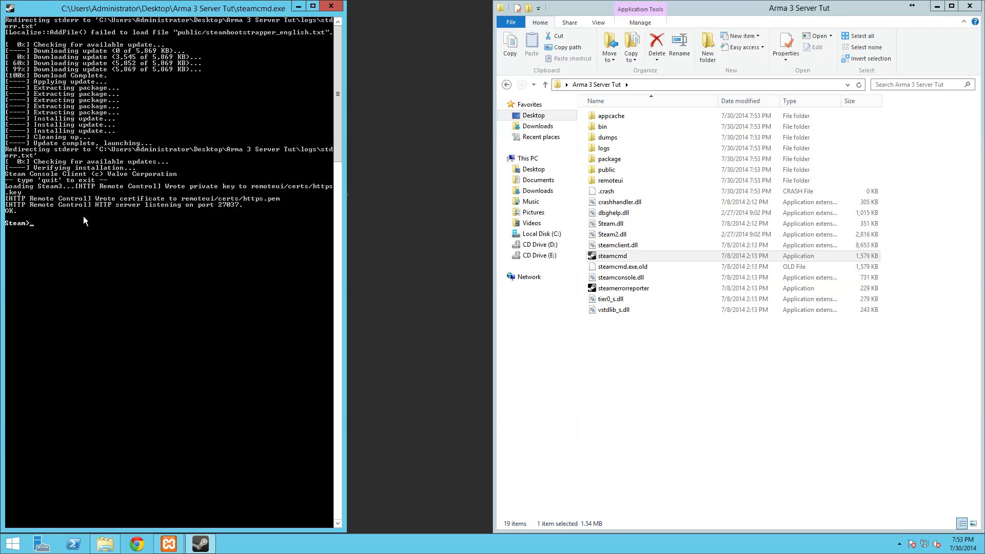
- Log in to SteamCMD with the Steam account username and password
{"action": "key", "text": "Return"}
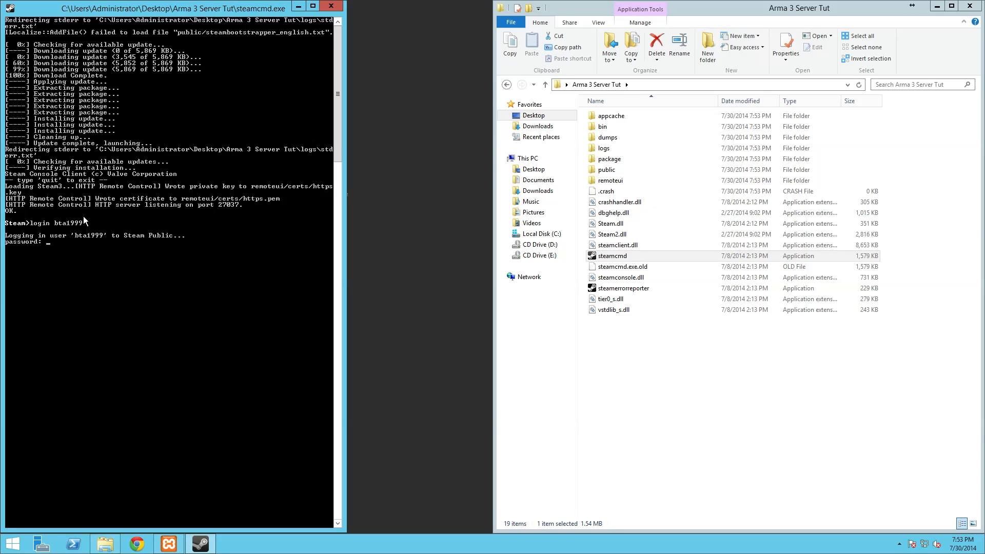
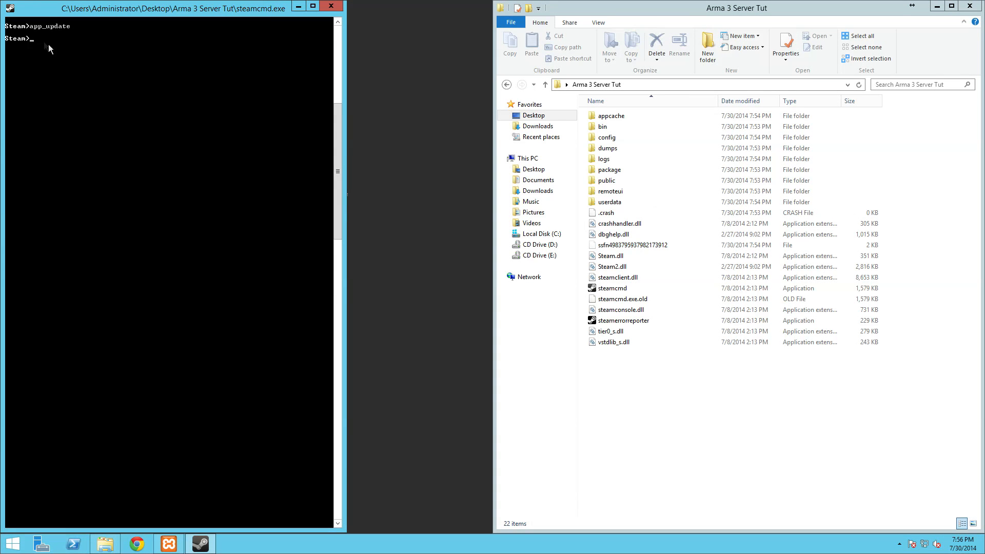
- Run app_update 107410 to download the Arma 3 dedicated server files
{"action": "type", "text": "app_update 107410"}
{"action": "key", "text": "Return"}
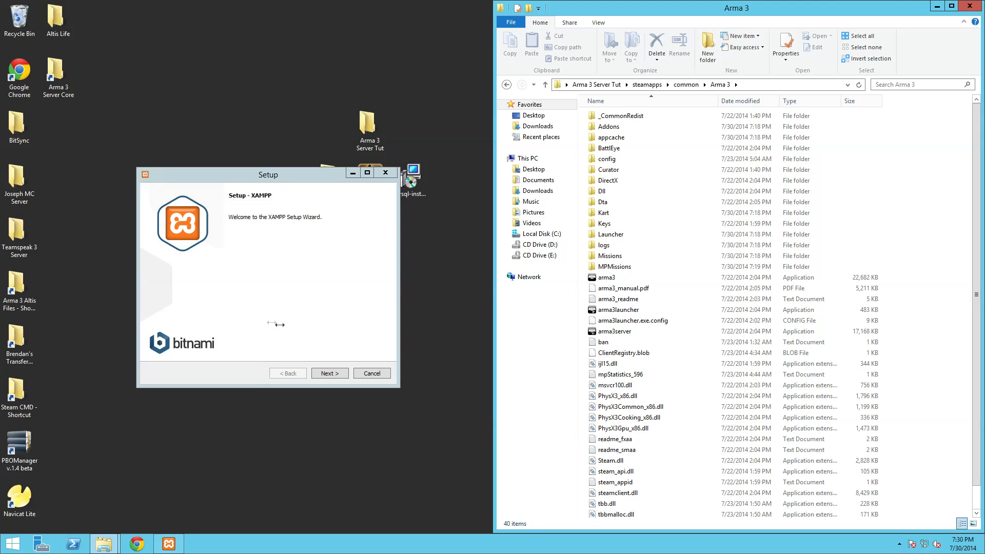
- Deselect FileZilla, Mercury, Tomcat, Webalizer and Fake Sendmail, keeping Apache, MySQL, PHP, Perl and phpMyAdmin
{"action": "left_click_drag", "start_coordinate": [262, 179], "coordinate": [335, 224]}
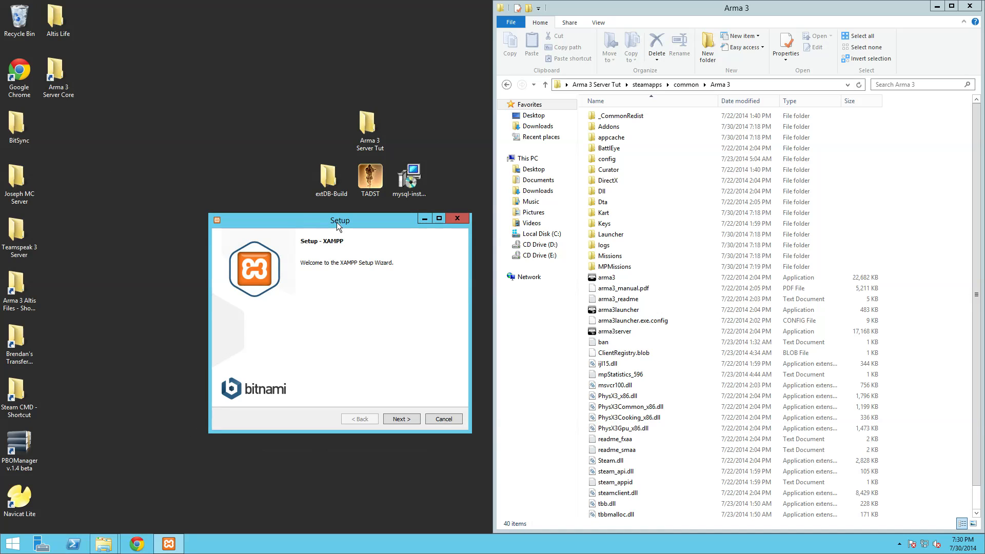
{"action": "left_click", "coordinate": [392, 420]}
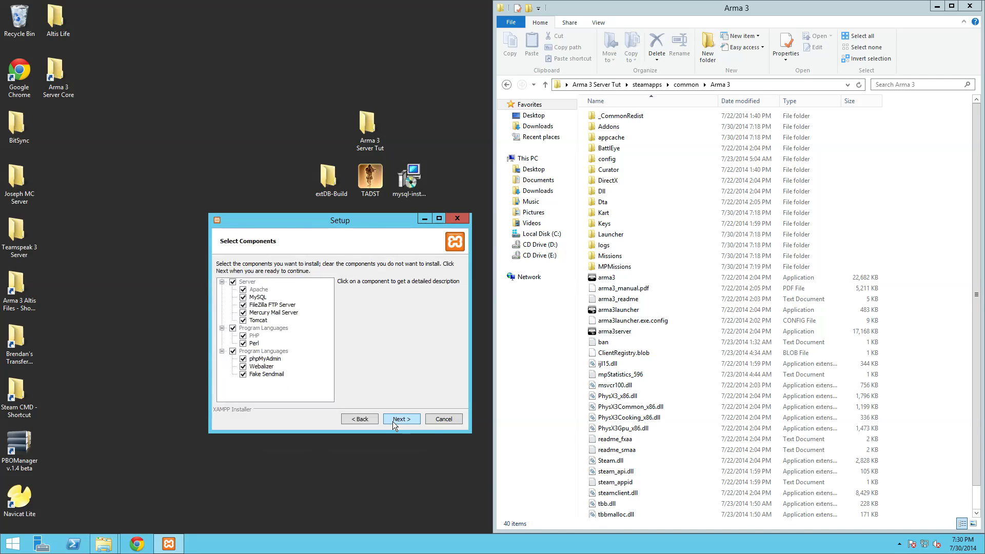
{"action": "left_click", "coordinate": [243, 306]}
{"action": "left_click", "coordinate": [243, 313]}
{"action": "left_click", "coordinate": [243, 320]}
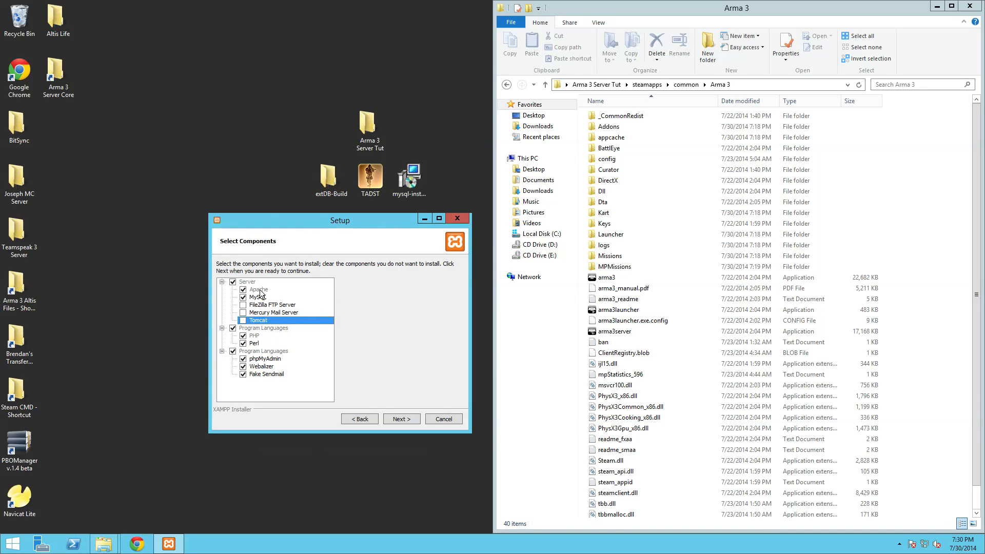
{"action": "left_click", "coordinate": [243, 366]}
{"action": "left_click", "coordinate": [244, 375]}
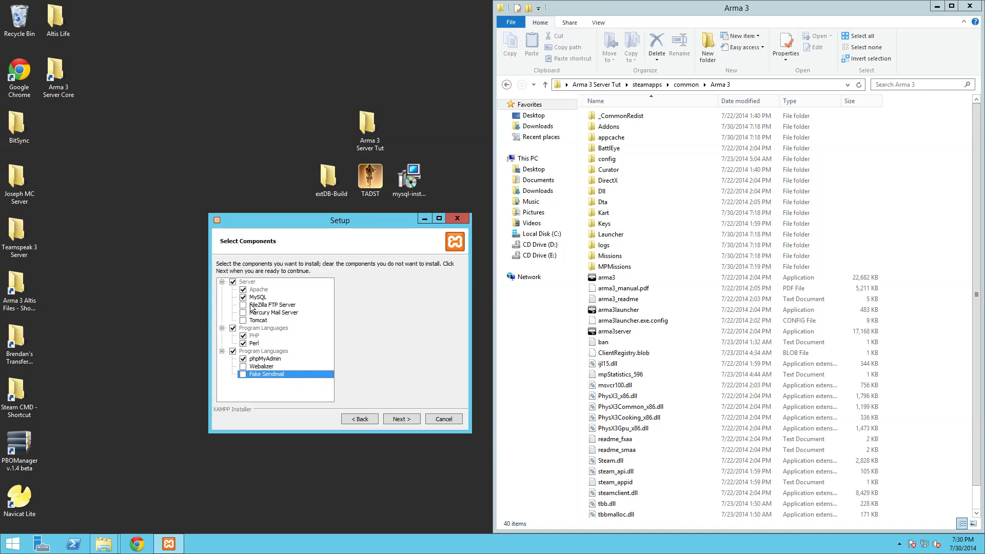
{"action": "left_click", "coordinate": [409, 419]}
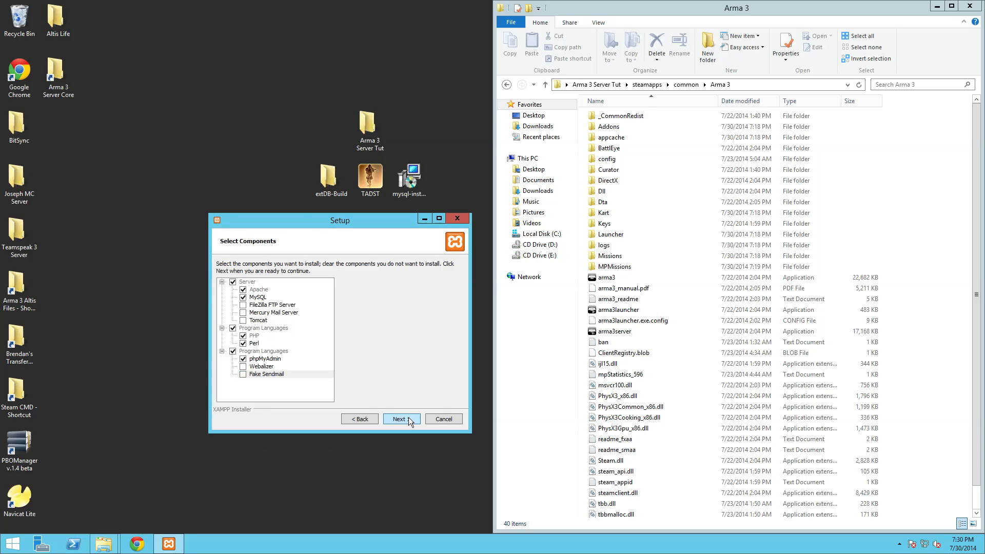
{"action": "left_click", "coordinate": [408, 418]}
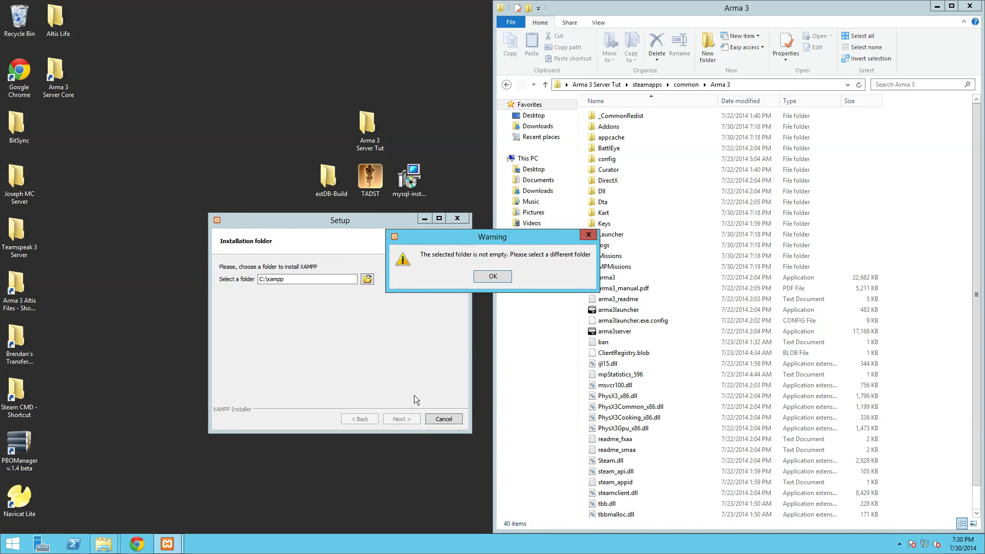
- Delete the existing C:\xampp folder so it can be used as the install location
{"action": "left_click", "coordinate": [492, 277]}
{"action": "left_click", "coordinate": [552, 235]}
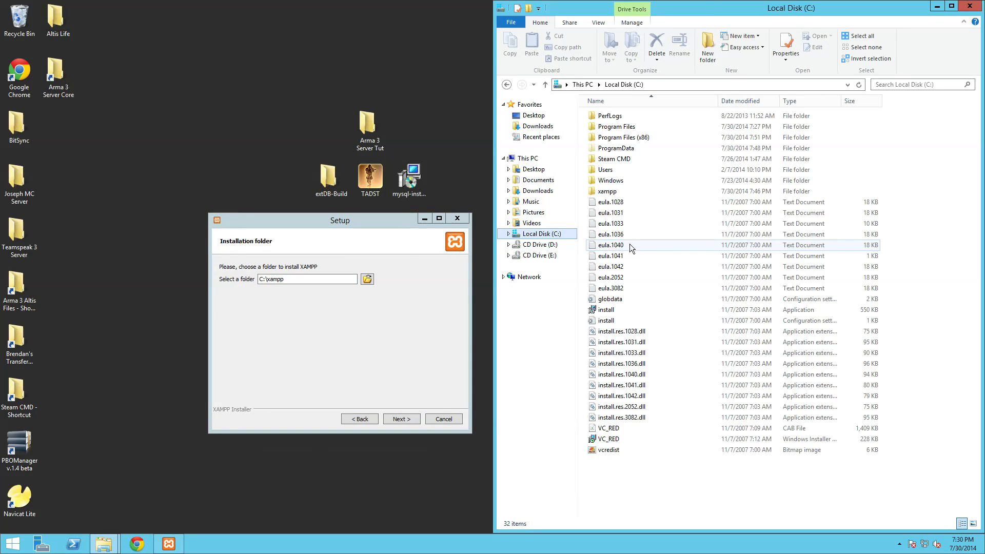
{"action": "left_click", "coordinate": [613, 195]}
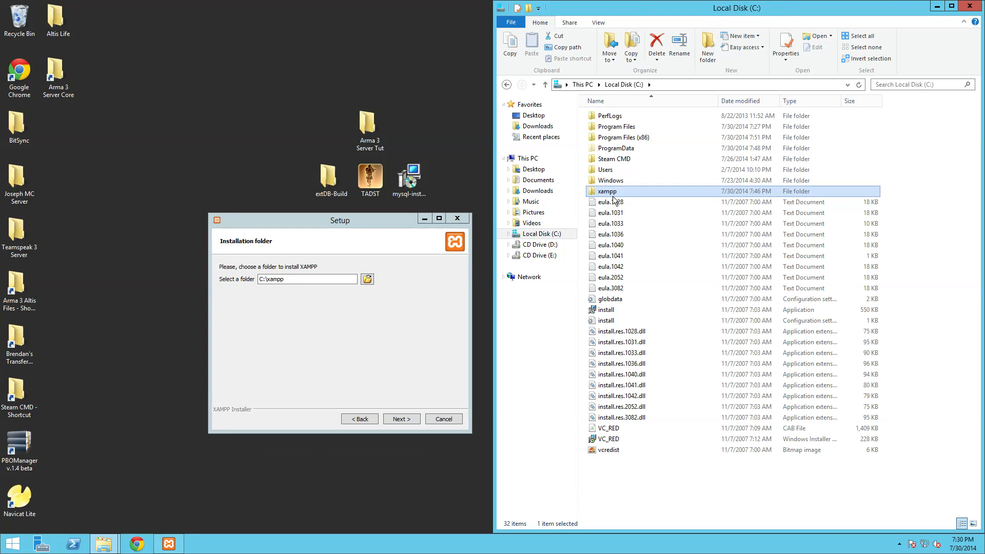
{"action": "key", "text": "Delete"}
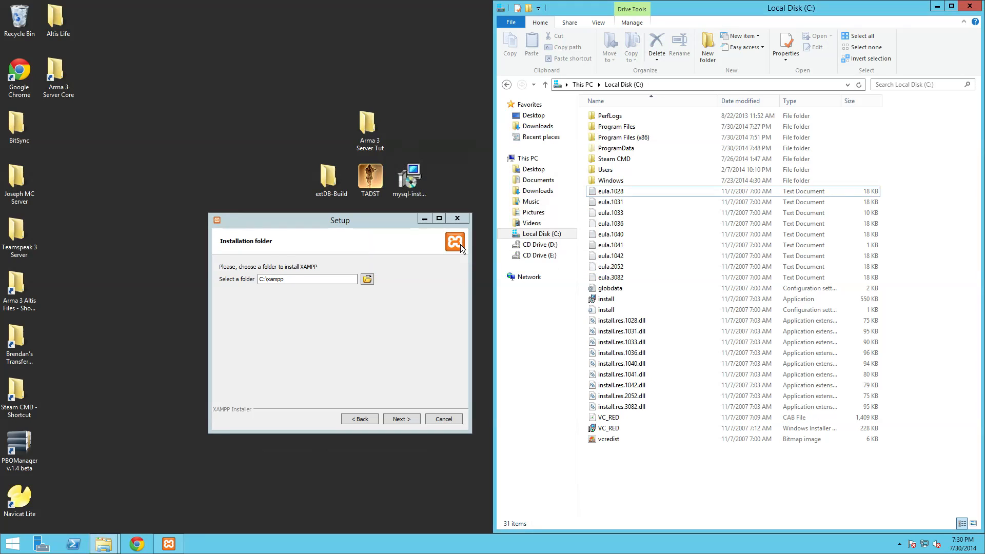
- Install XAMPP into C:\xampp without the Bitnami information option
{"action": "left_click", "coordinate": [400, 418]}
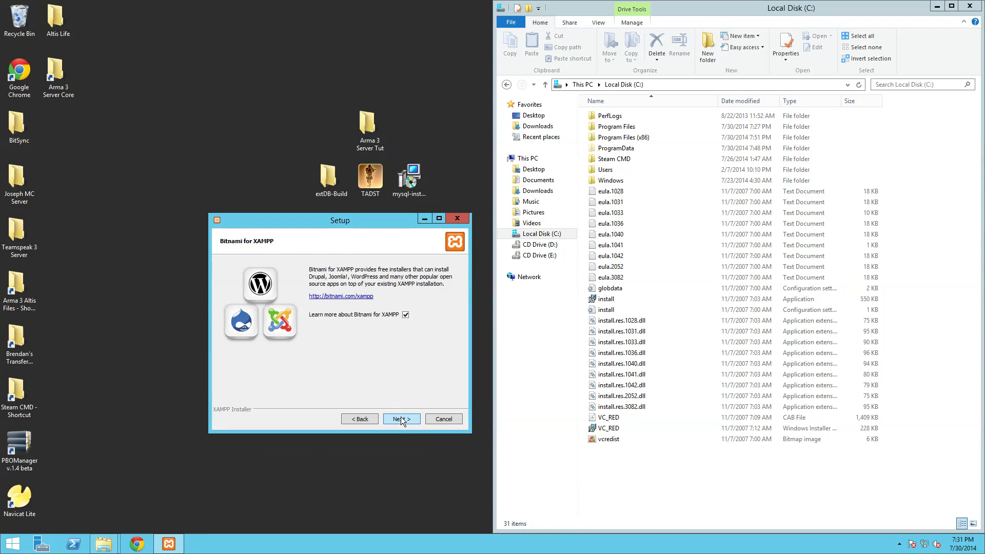
{"action": "left_click", "coordinate": [405, 315]}
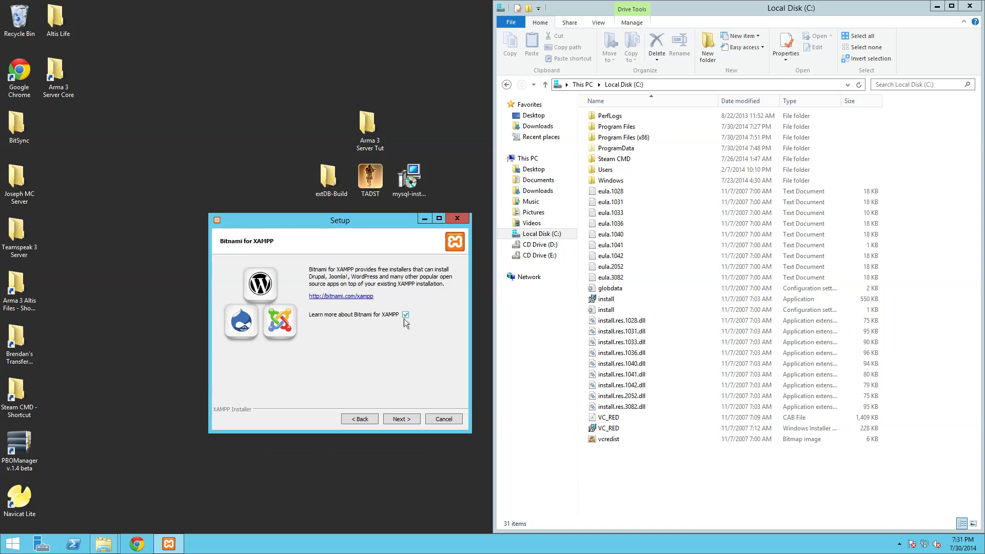
{"action": "left_click", "coordinate": [406, 418]}
{"action": "left_click", "coordinate": [405, 418]}
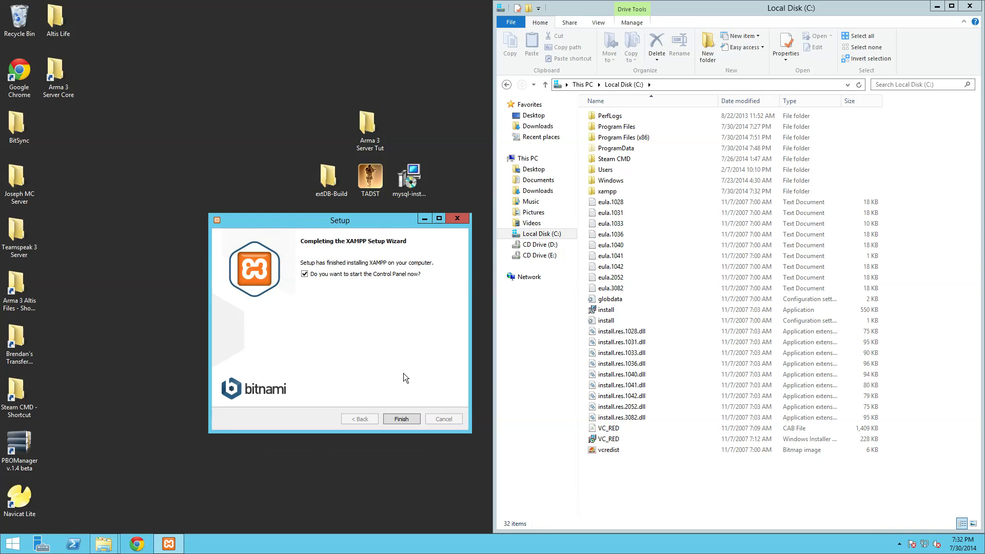
- Open the XAMPP Control Panel and start MySQL, which fails because port 3306 is taken
{"action": "left_click", "coordinate": [399, 419]}
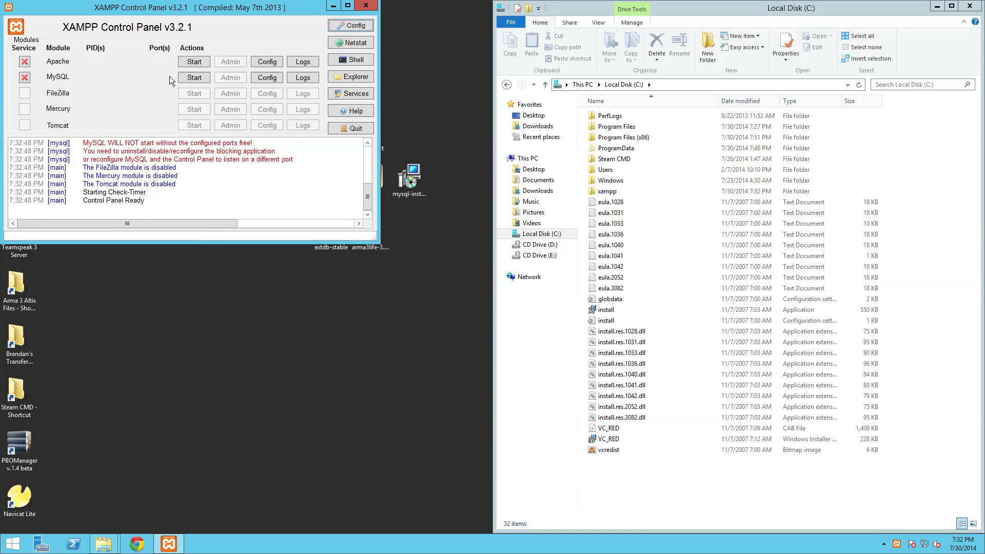
{"action": "left_click_drag", "start_coordinate": [174, 15], "coordinate": [183, 102]}
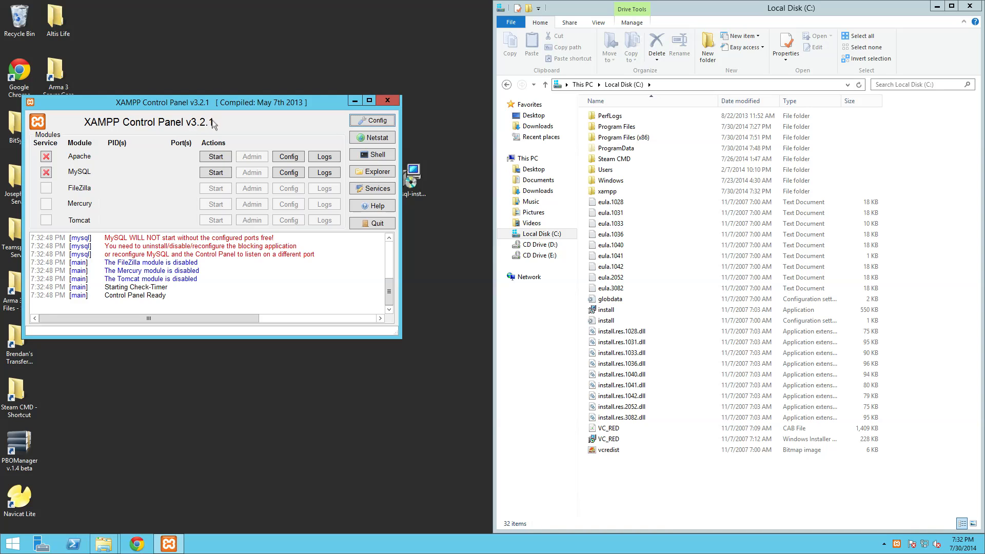
{"action": "left_click", "coordinate": [214, 172]}
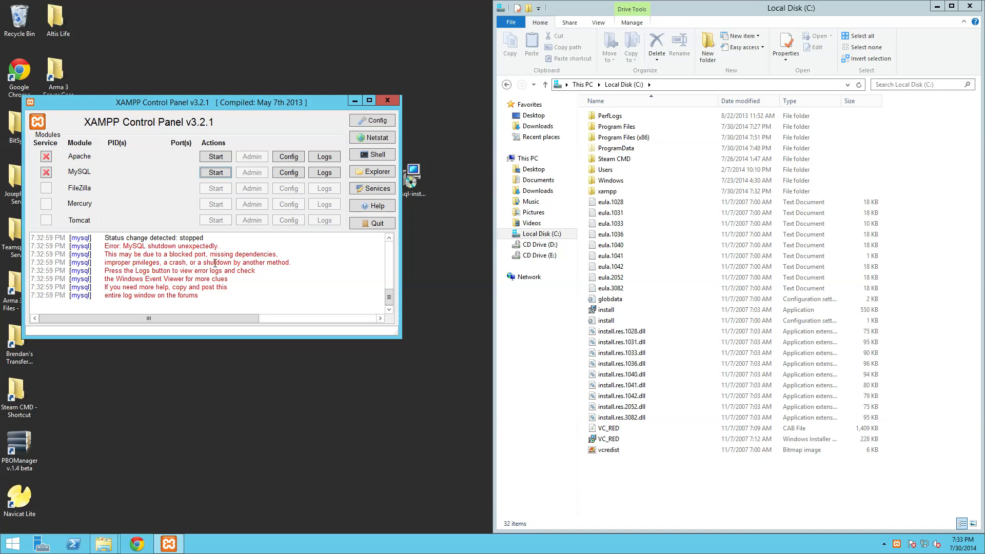
- Search 'fire' to open Windows Firewall with Advanced Security, check its profiles, then minimise it
{"action": "mouse_move", "coordinate": [984, 1]}
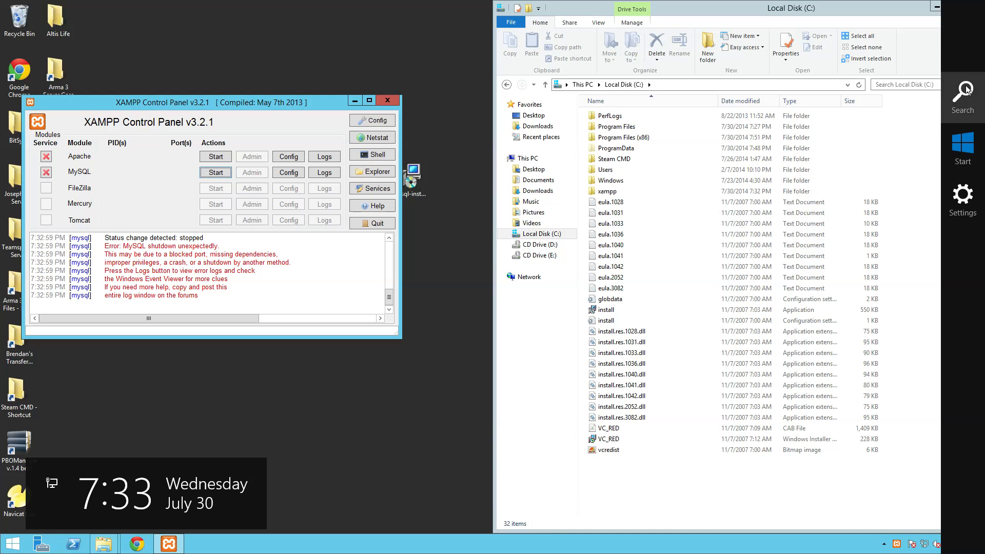
{"action": "left_click", "coordinate": [962, 97]}
{"action": "type", "text": "firewall with Advanced Security"}
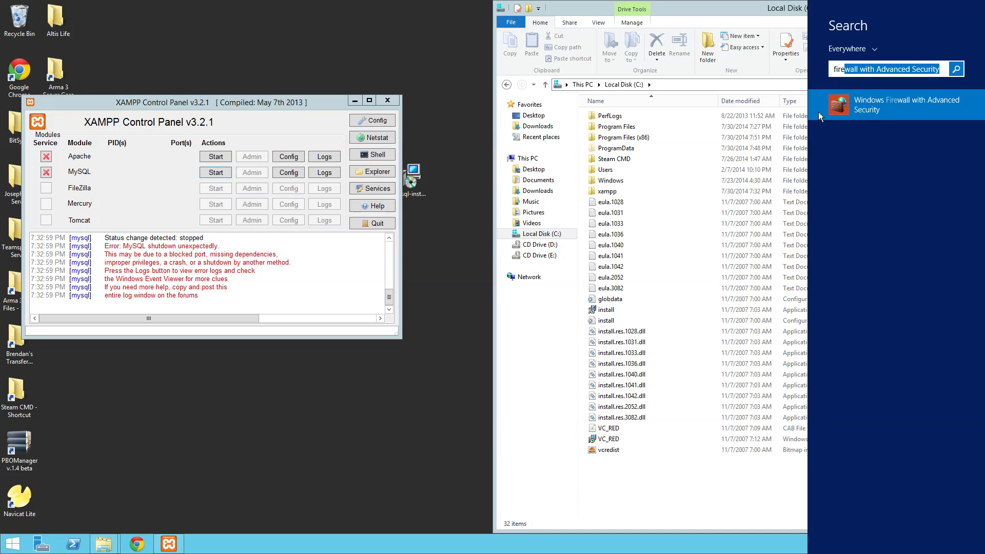
{"action": "left_click", "coordinate": [818, 110]}
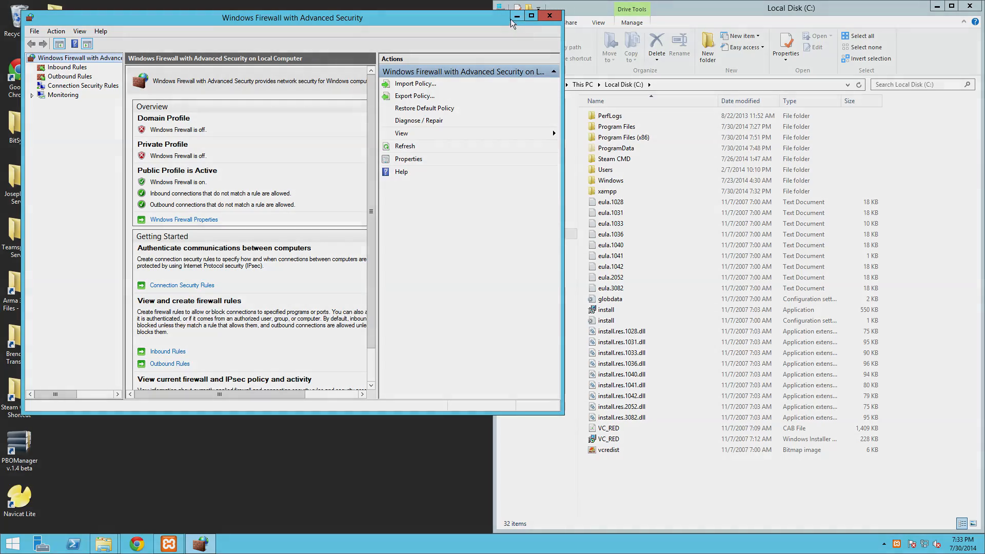
{"action": "left_click", "coordinate": [517, 16]}
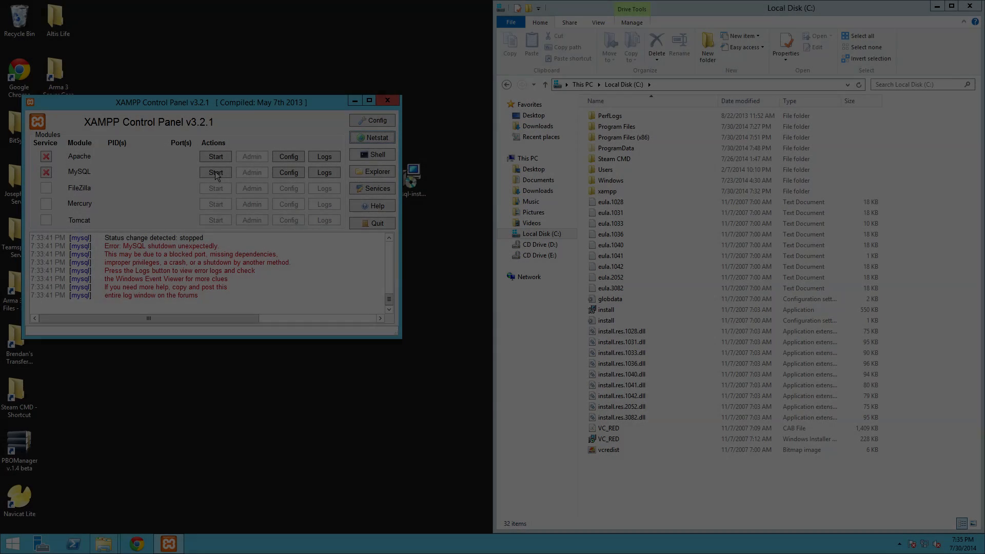
- Restart MySQL in XAMPP, close the failed phpMyAdmin page, and minimise the control panel
{"action": "left_click", "coordinate": [214, 171]}
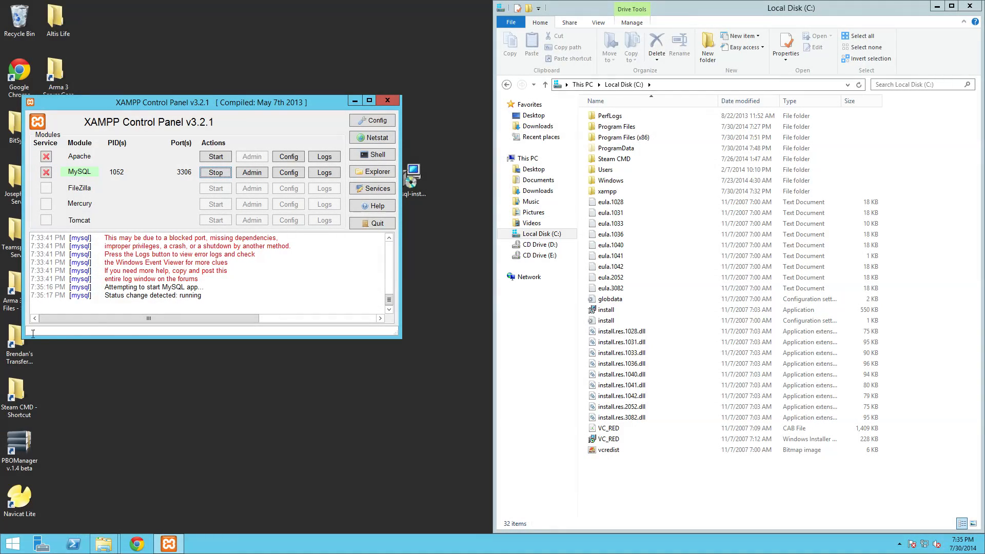
{"action": "left_click", "coordinate": [252, 176]}
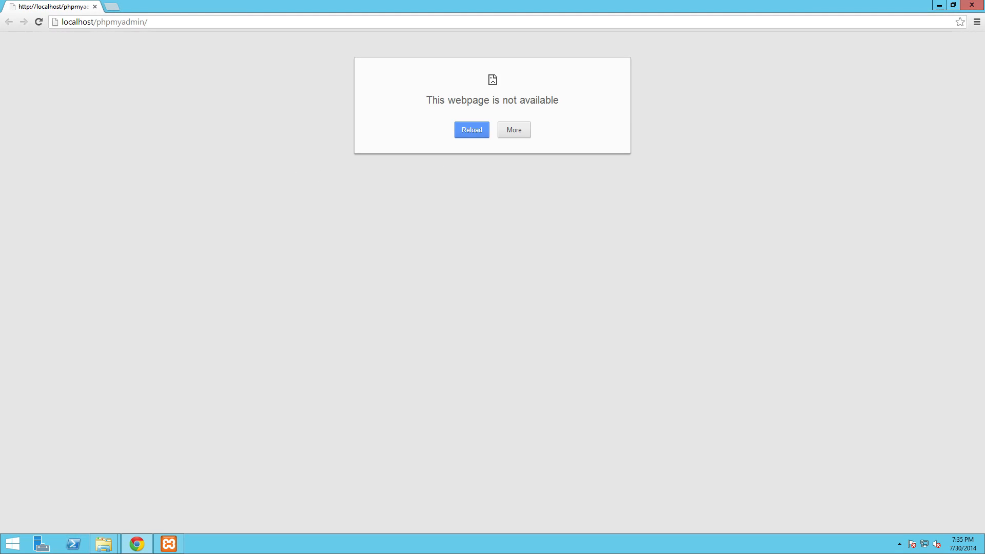
{"action": "left_click", "coordinate": [939, 6]}
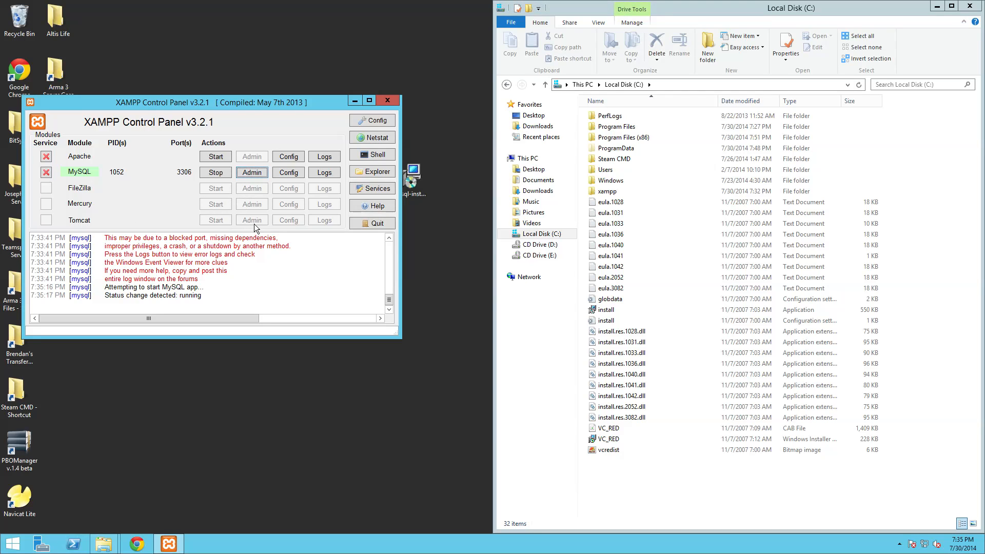
{"action": "left_click", "coordinate": [353, 101]}
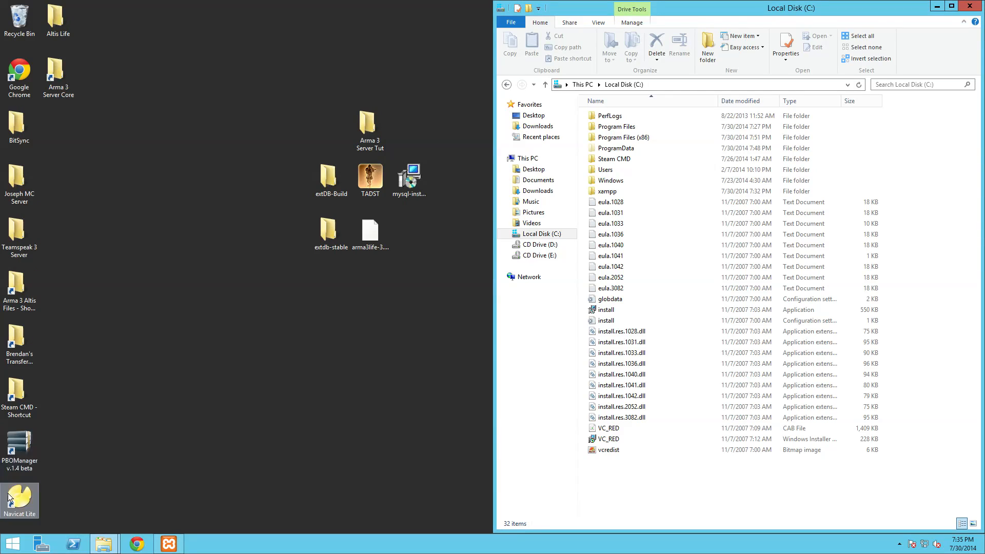
- In Navicat Lite, create the MySQL connection 'altislife server' (localhost, 3306, root, no password) and open it
{"action": "double_click", "coordinate": [29, 502]}
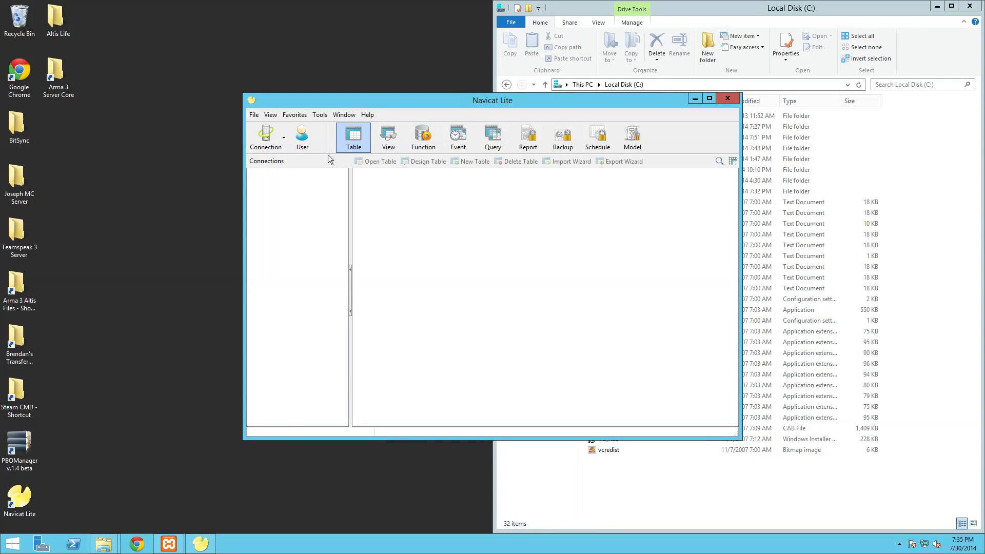
{"action": "left_click", "coordinate": [265, 137]}
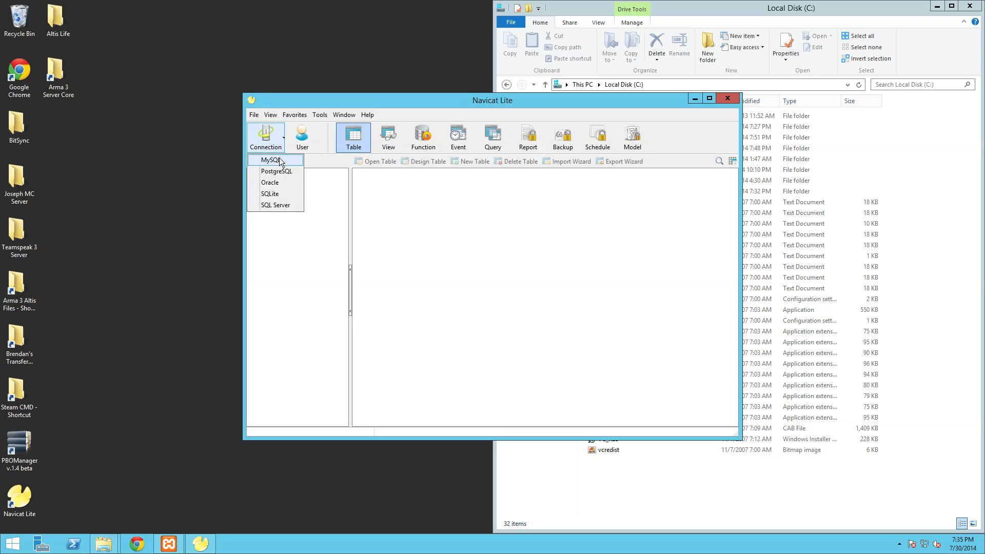
{"action": "left_click", "coordinate": [281, 161]}
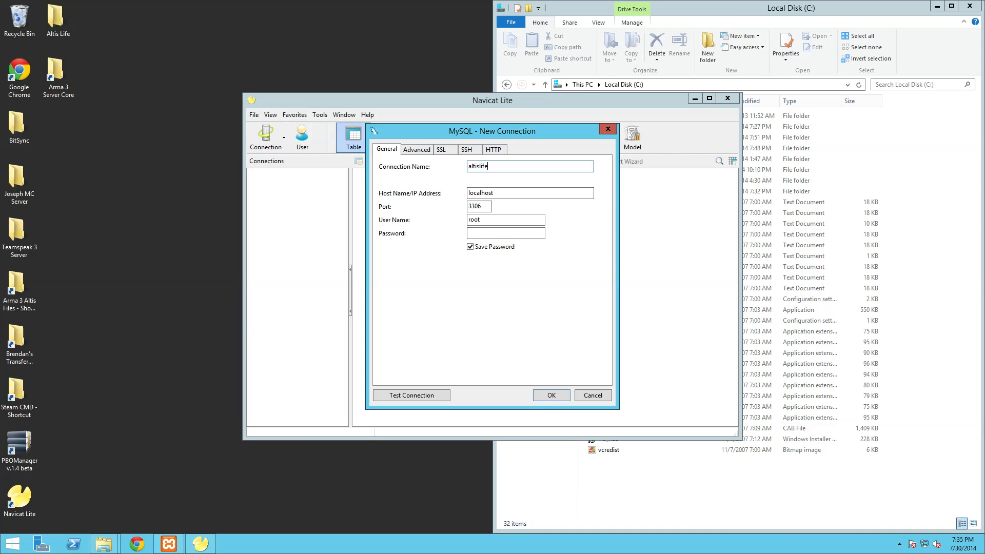
{"action": "left_click", "coordinate": [496, 220]}
{"action": "left_click", "coordinate": [492, 233]}
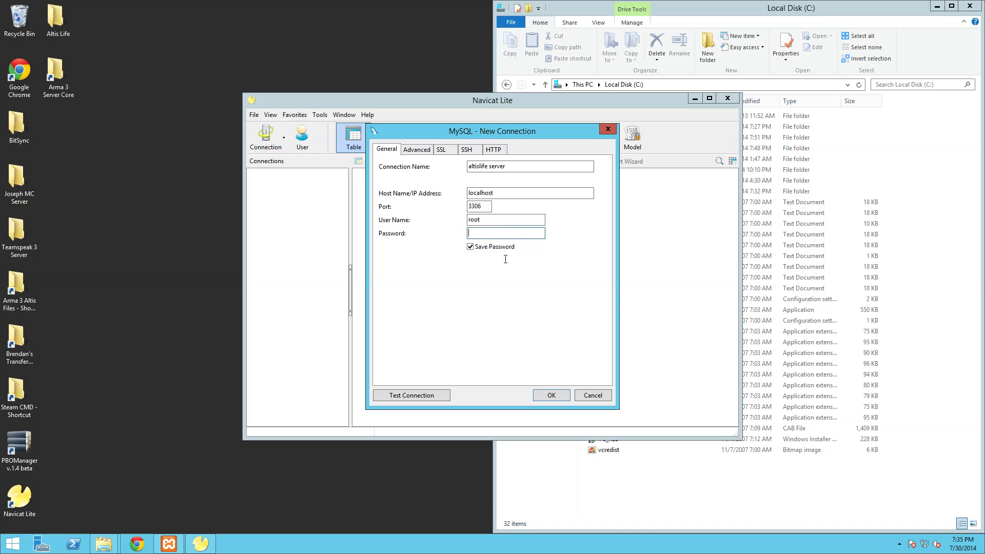
{"action": "left_click", "coordinate": [550, 395]}
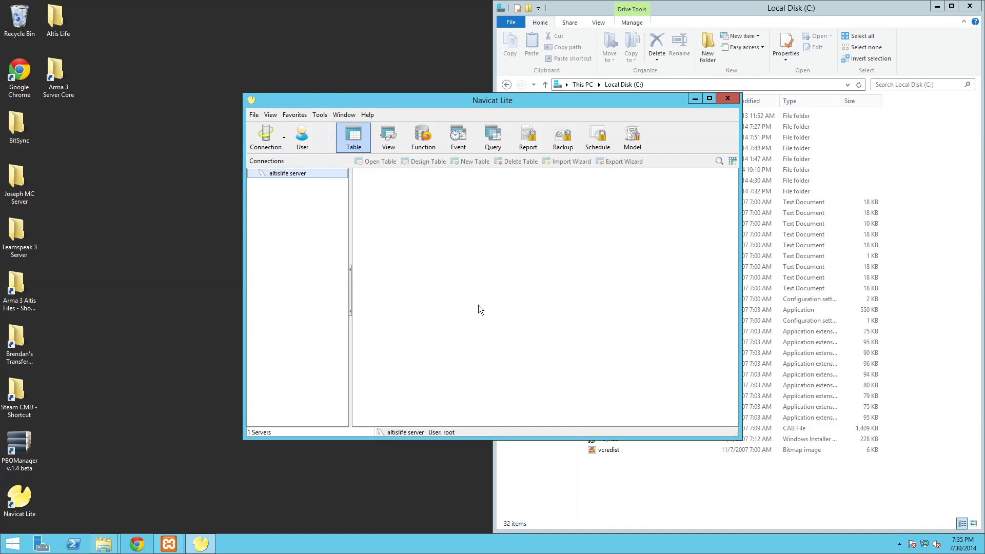
{"action": "double_click", "coordinate": [277, 174]}
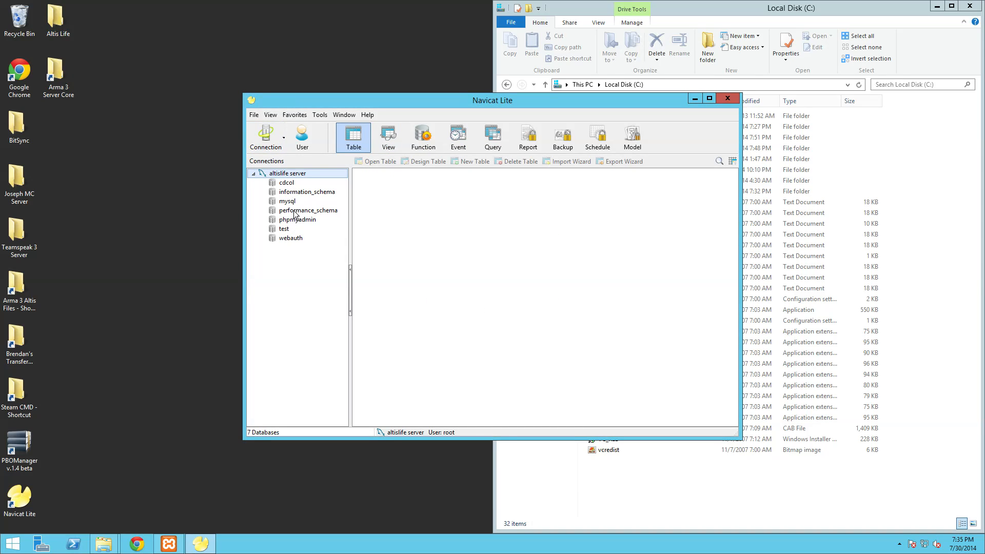
- Reposition the Navicat window and inspect the extDB-Build folder and the arma3life SQL file
{"action": "left_click_drag", "start_coordinate": [365, 101], "coordinate": [1, 119]}
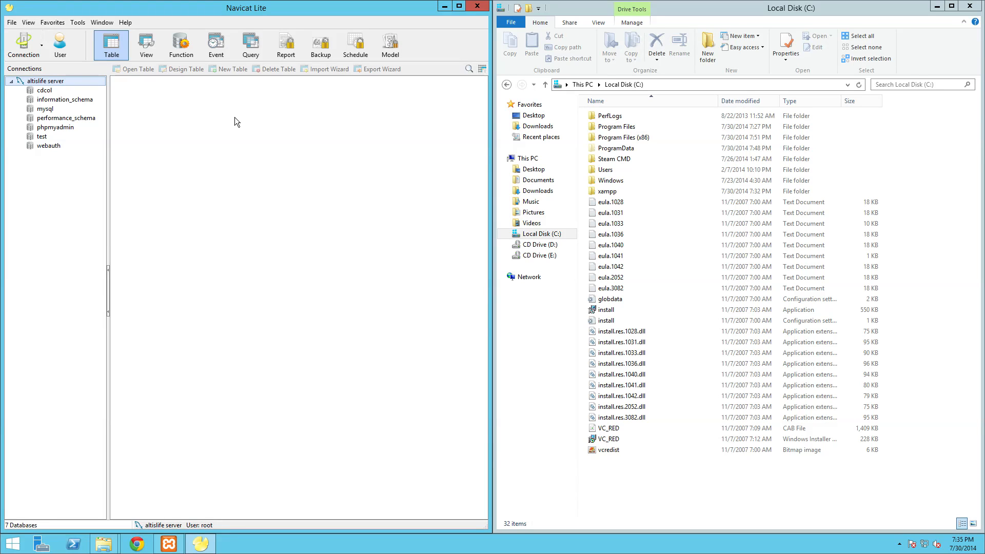
{"action": "left_click", "coordinate": [936, 6]}
{"action": "left_click_drag", "start_coordinate": [357, 11], "coordinate": [747, 73]}
{"action": "left_click_drag", "start_coordinate": [648, 69], "coordinate": [732, 66]}
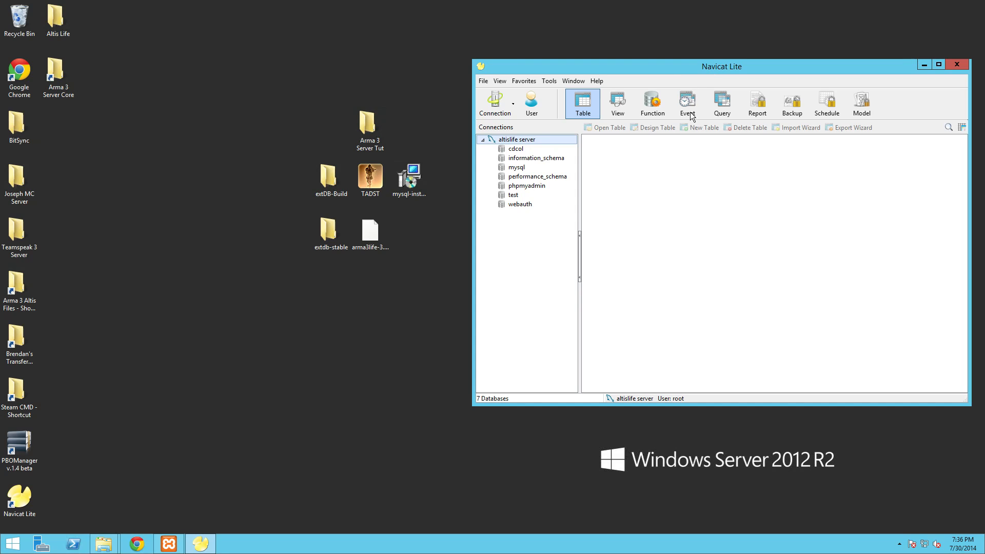
{"action": "double_click", "coordinate": [335, 179]}
{"action": "left_click", "coordinate": [456, 203]}
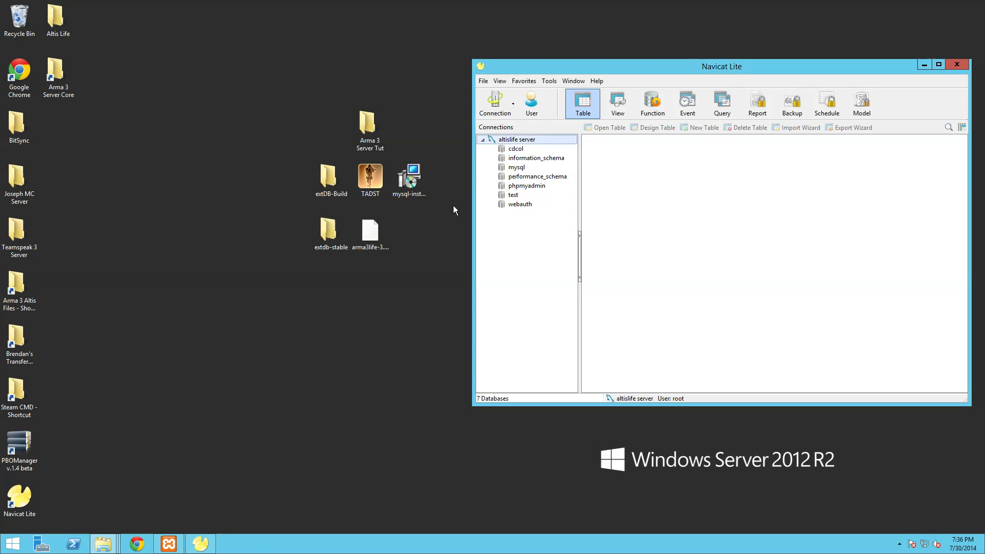
{"action": "right_click", "coordinate": [370, 235]}
{"action": "key", "text": "Escape"}
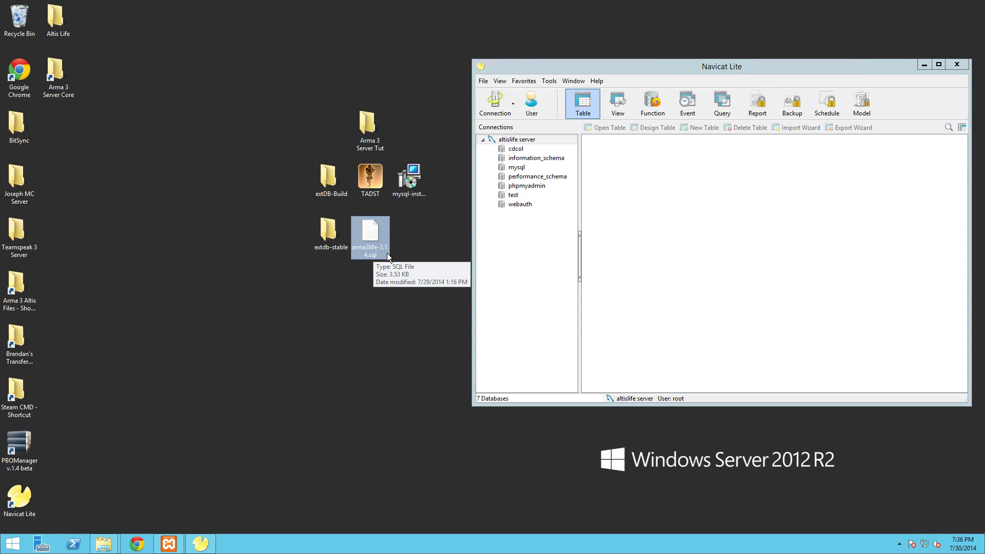
- Open arma3life-3.1.4.sql in Notepad++ snapped to the left half of the screen
{"action": "right_click", "coordinate": [376, 244]}
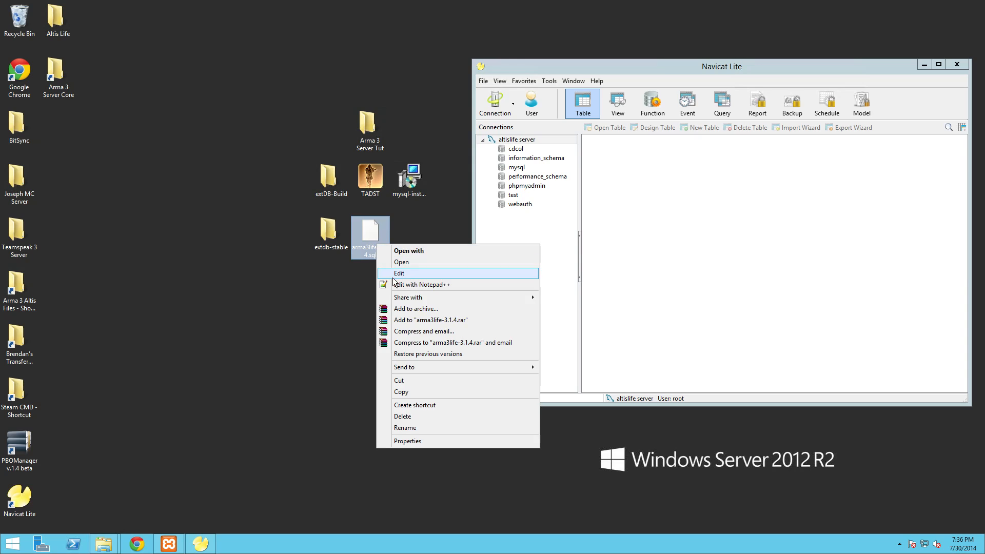
{"action": "left_click", "coordinate": [396, 285]}
{"action": "left_click_drag", "start_coordinate": [430, 13], "coordinate": [1, 103]}
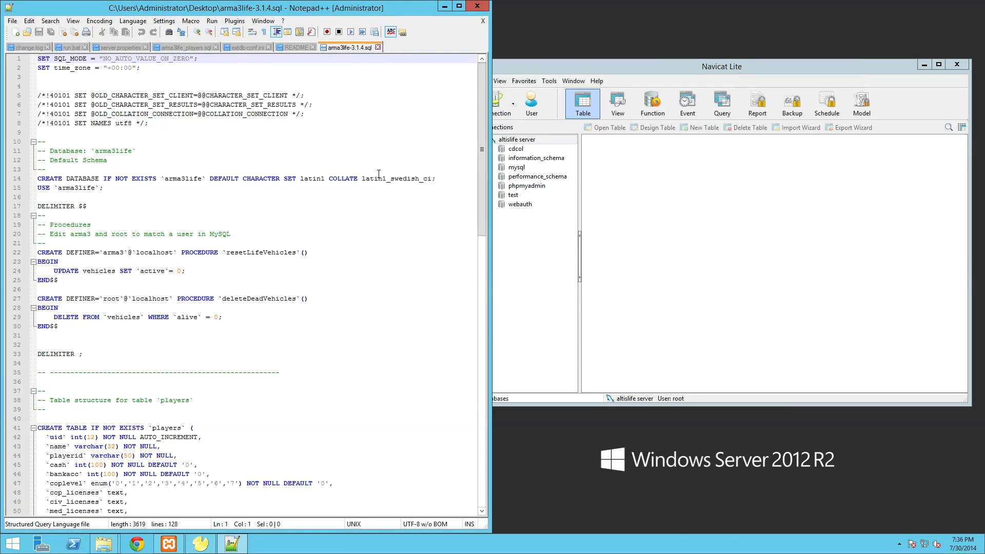
{"action": "left_click", "coordinate": [270, 199]}
{"action": "scroll", "coordinate": [268, 195], "scroll_direction": "down", "scroll_amount": 7}
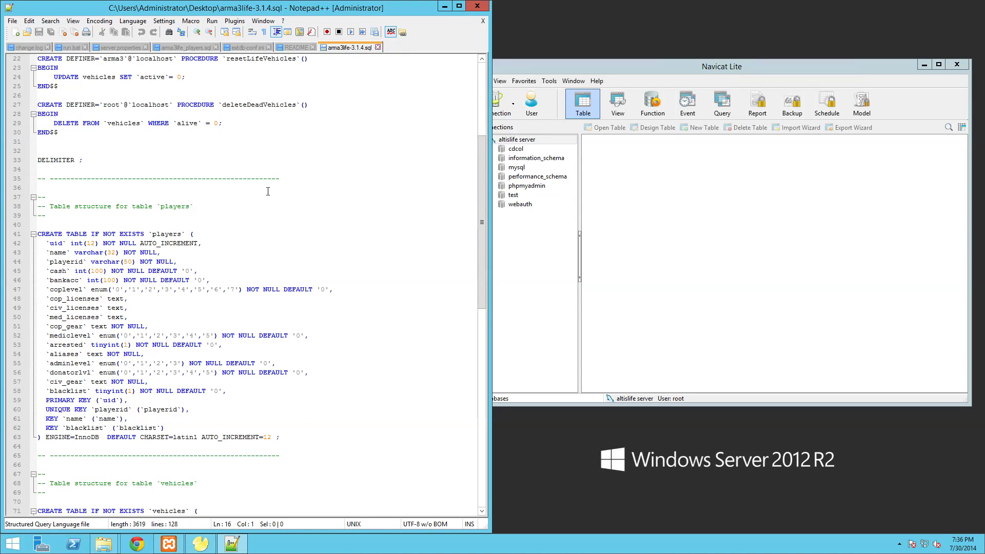
- Snap Navicat to the right, review the USE arma3life statement, and switch Navicat to Query
{"action": "left_click_drag", "start_coordinate": [738, 66], "coordinate": [984, 69]}
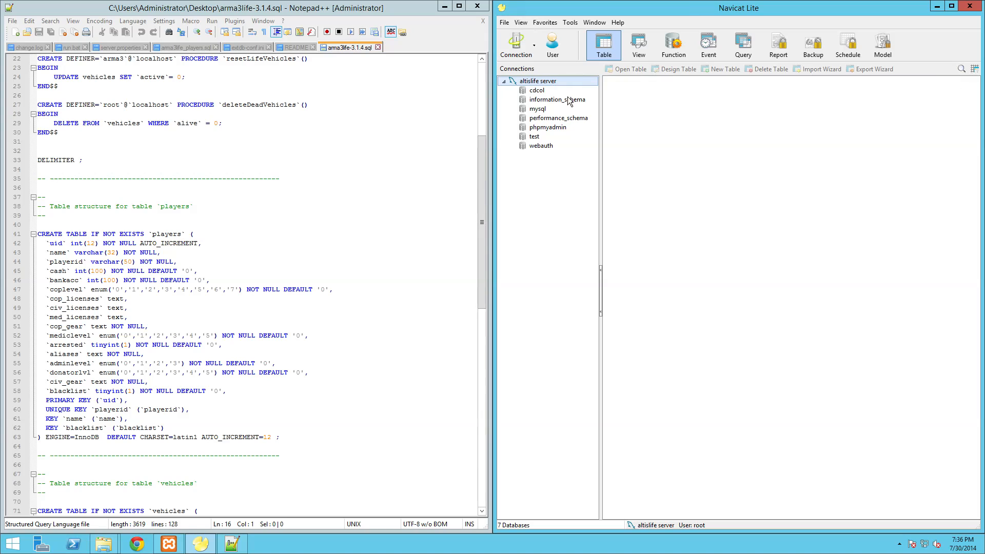
{"action": "left_click", "coordinate": [278, 169]}
{"action": "scroll", "coordinate": [279, 163], "scroll_direction": "up", "scroll_amount": 5}
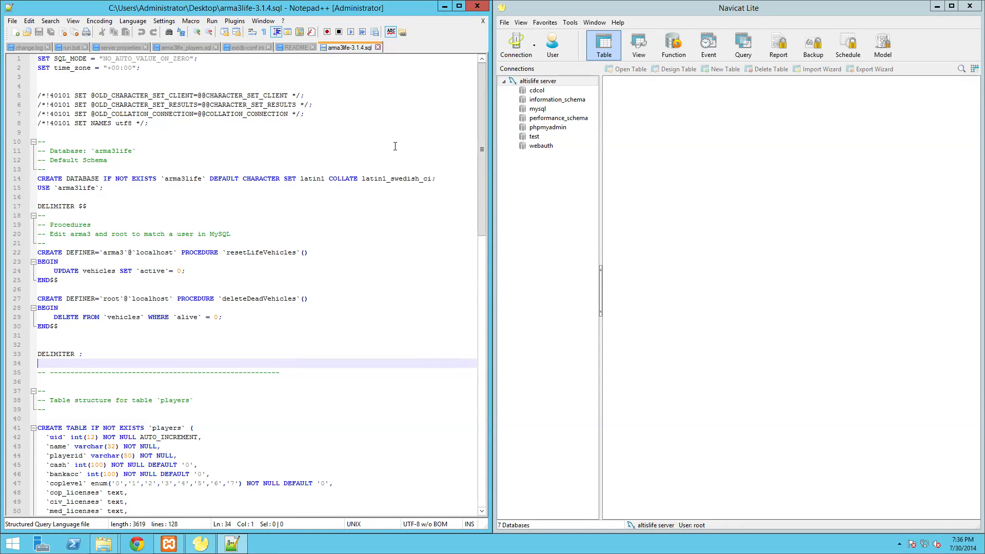
{"action": "left_click", "coordinate": [155, 187]}
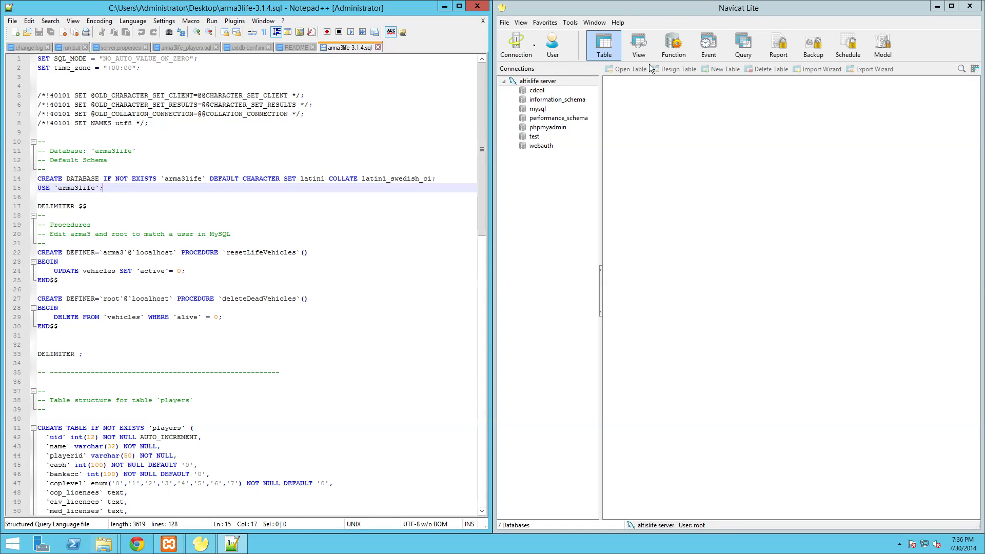
{"action": "left_click", "coordinate": [731, 49]}
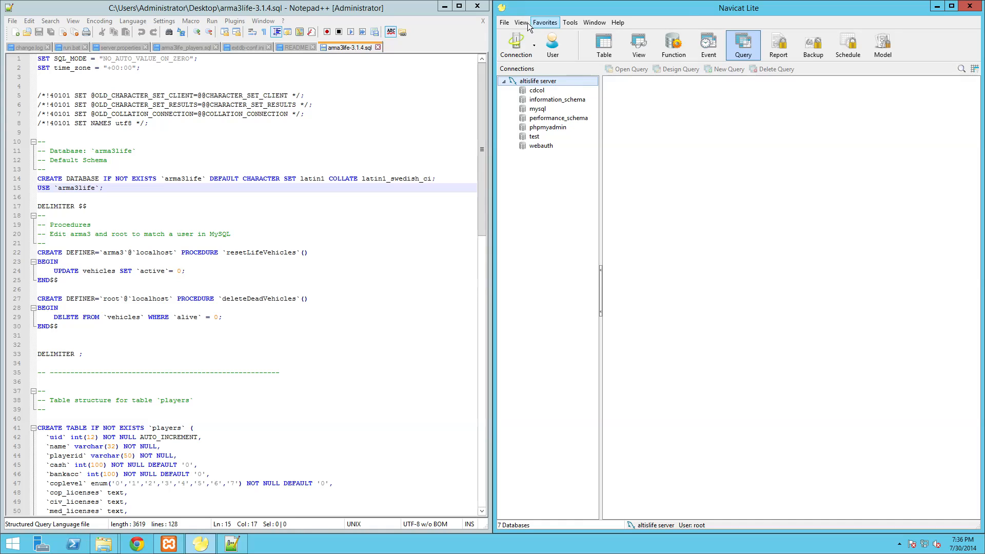
- Set up Execute SQL File on the altislife connection with Desktop\arma3life-3.1.4.sql
{"action": "right_click", "coordinate": [546, 81]}
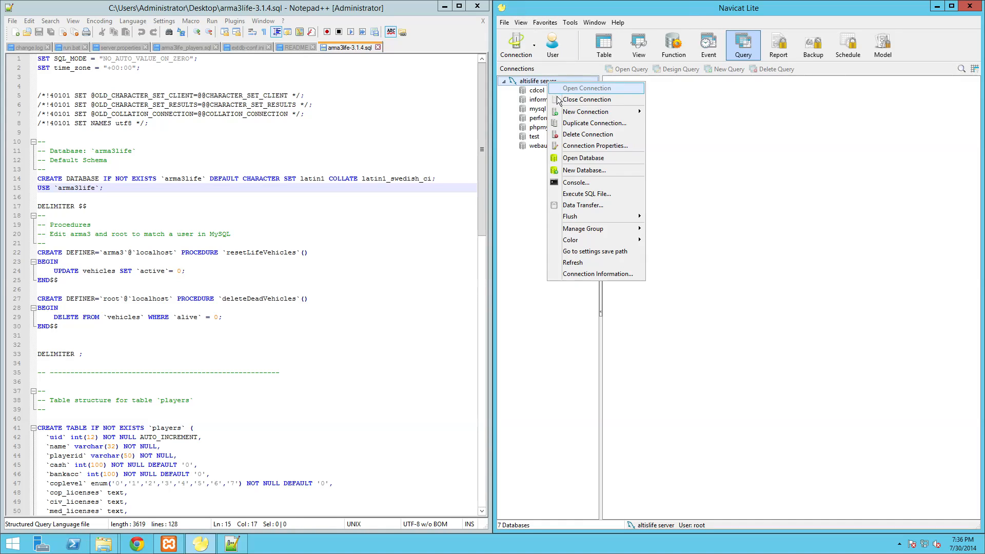
{"action": "left_click", "coordinate": [606, 194]}
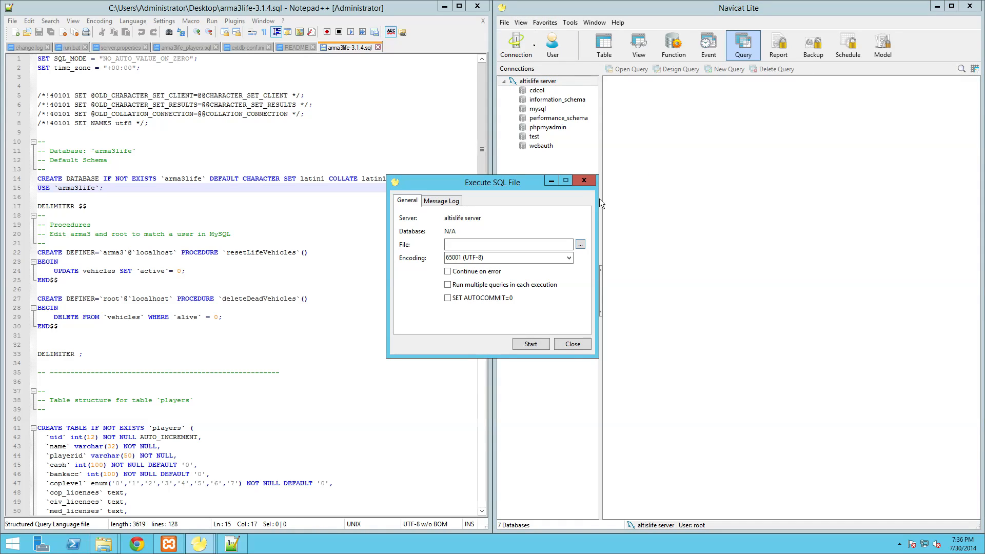
{"action": "left_click", "coordinate": [583, 246]}
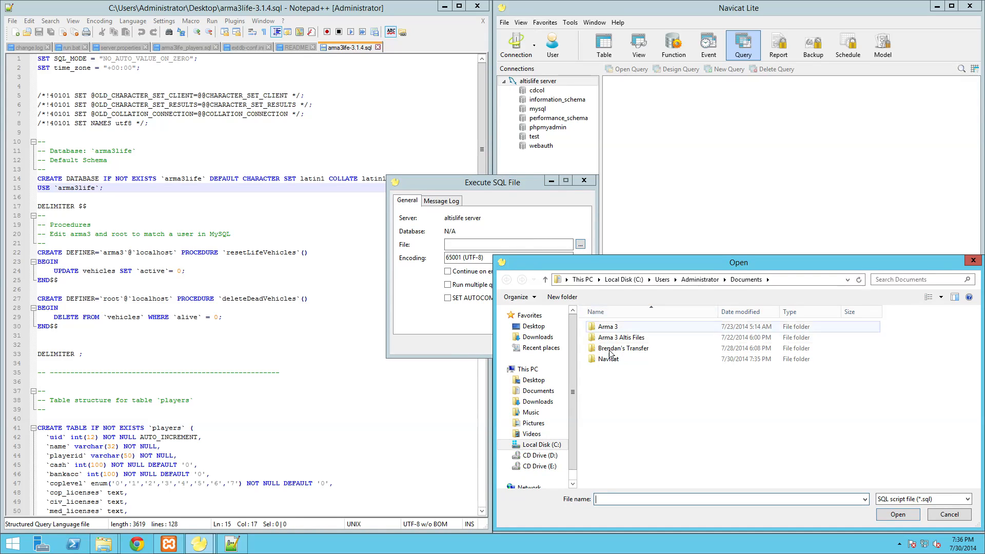
{"action": "left_click", "coordinate": [532, 328]}
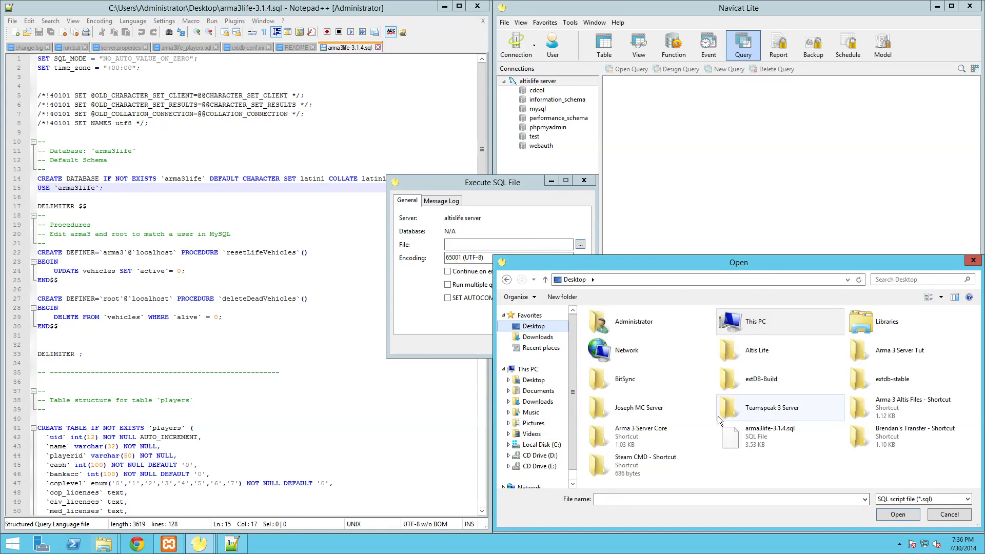
{"action": "left_click", "coordinate": [759, 440]}
{"action": "left_click", "coordinate": [896, 514]}
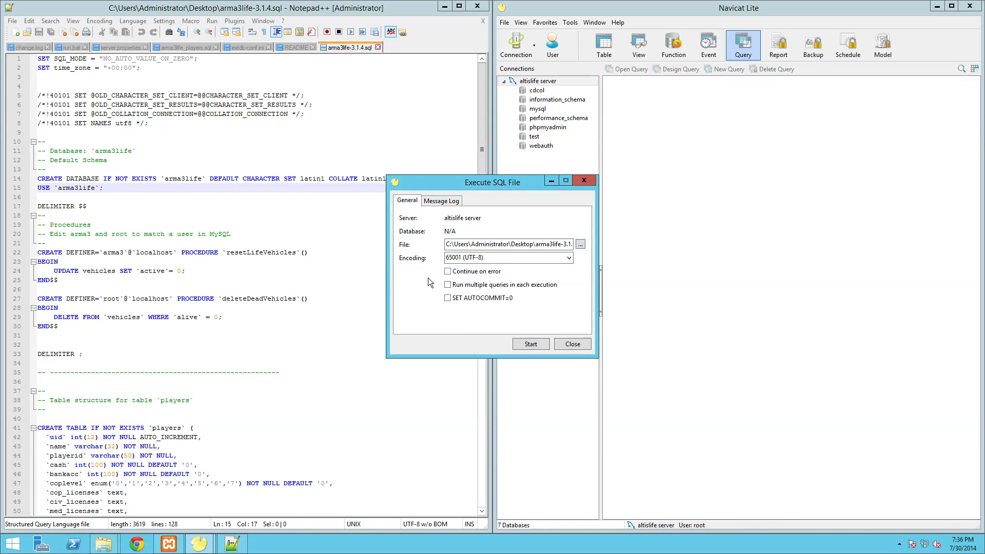
- Run the script so all 18 queries succeed, then close the execution window and Notepad++
{"action": "left_click", "coordinate": [534, 344]}
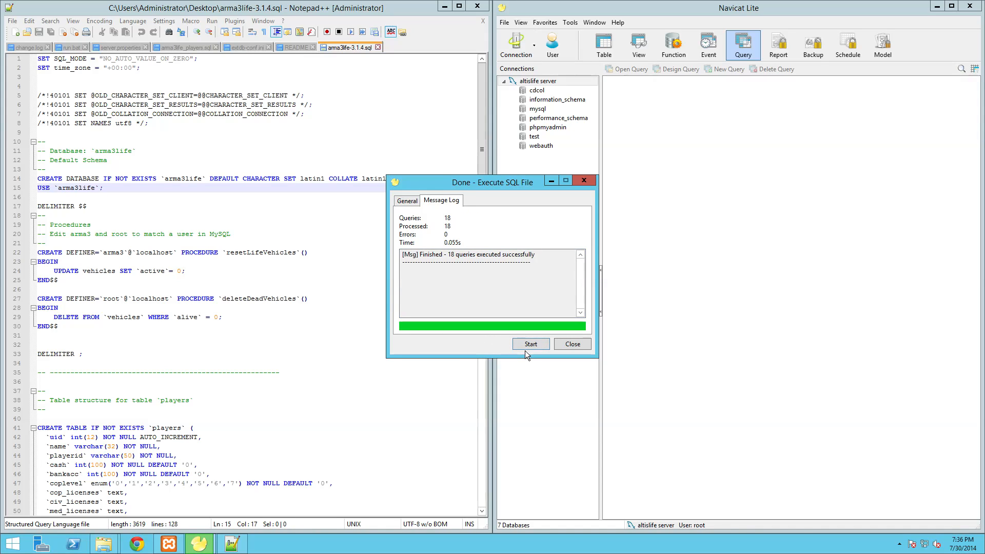
{"action": "left_click", "coordinate": [522, 341]}
{"action": "left_click", "coordinate": [527, 341]}
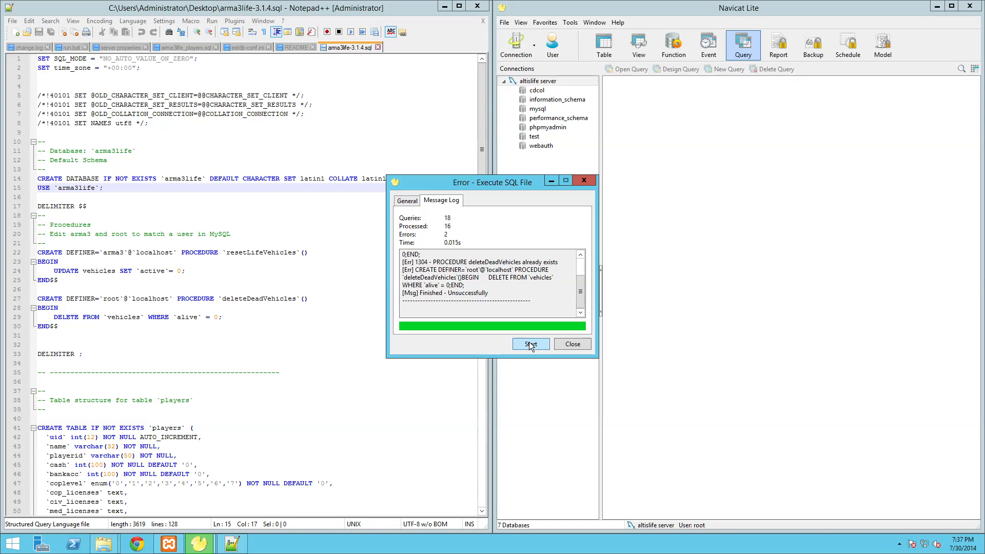
{"action": "left_click", "coordinate": [561, 343]}
{"action": "left_click", "coordinate": [477, 6]}
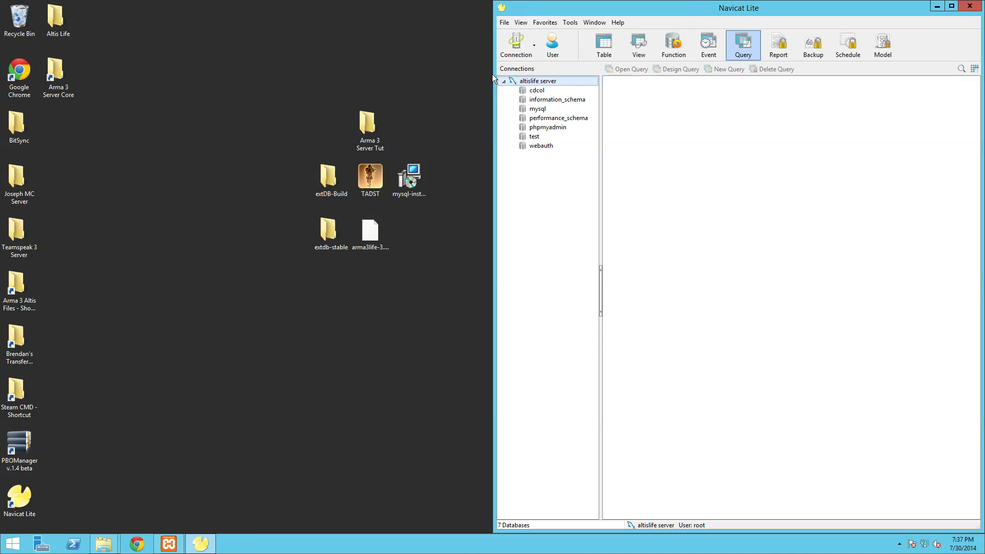
- Refresh the altislife connection and expand the arma3life database to show its tables
{"action": "right_click", "coordinate": [534, 81]}
{"action": "left_click", "coordinate": [517, 169]}
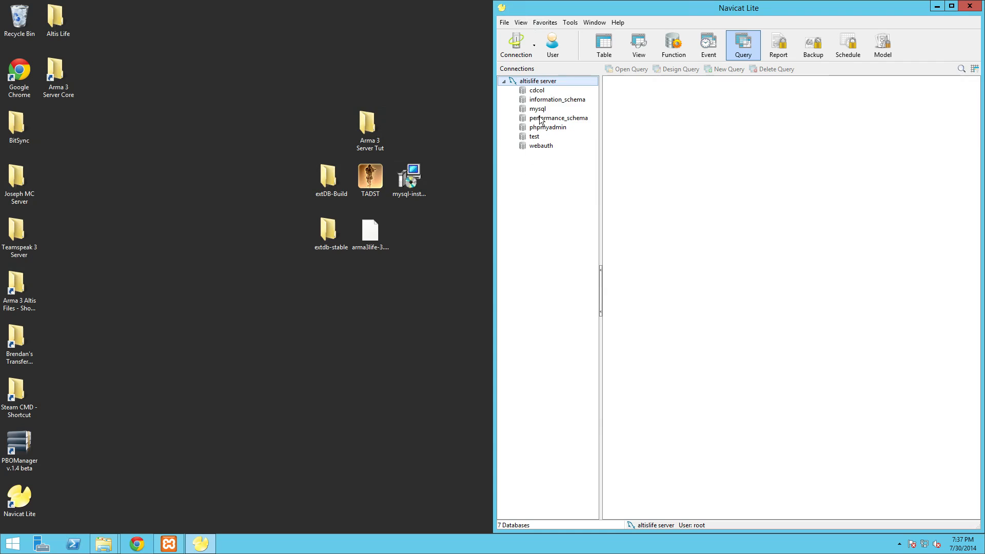
{"action": "right_click", "coordinate": [544, 81]}
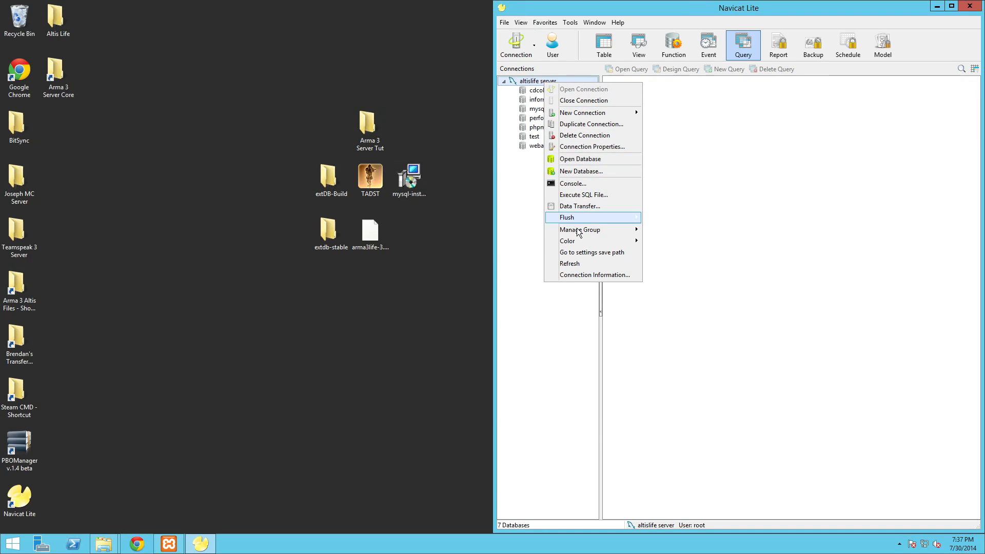
{"action": "left_click", "coordinate": [575, 262]}
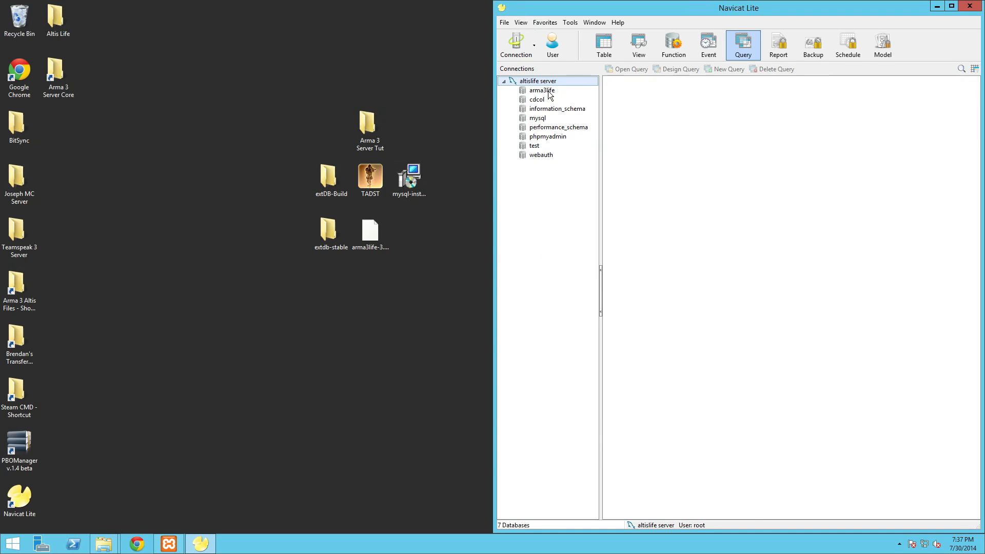
{"action": "left_click", "coordinate": [547, 91]}
{"action": "right_click", "coordinate": [548, 91]}
{"action": "left_click", "coordinate": [564, 98]}
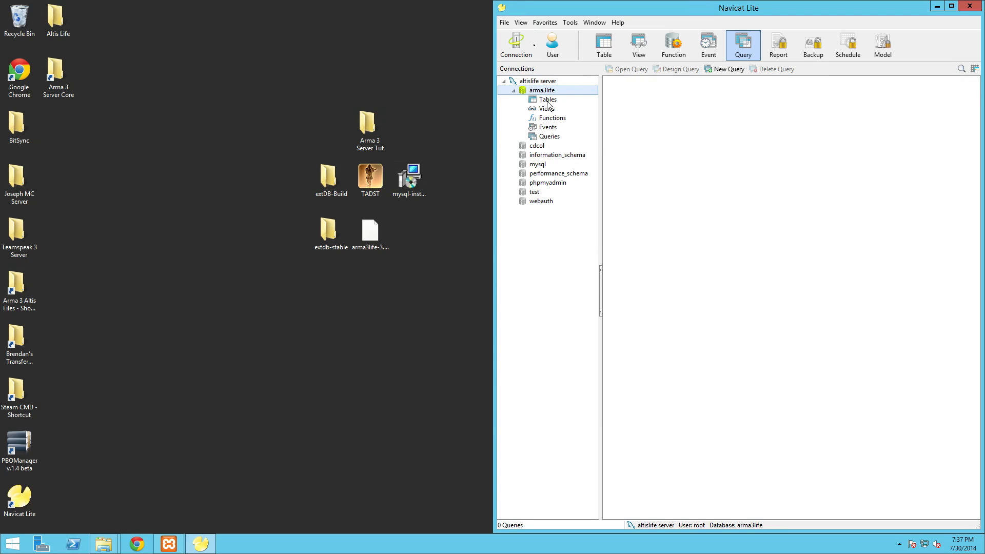
{"action": "right_click", "coordinate": [548, 101]}
- Widen the database pane, open the empty players table to inspect its columns, then close it
{"action": "left_click_drag", "start_coordinate": [494, 253], "coordinate": [496, 253]}
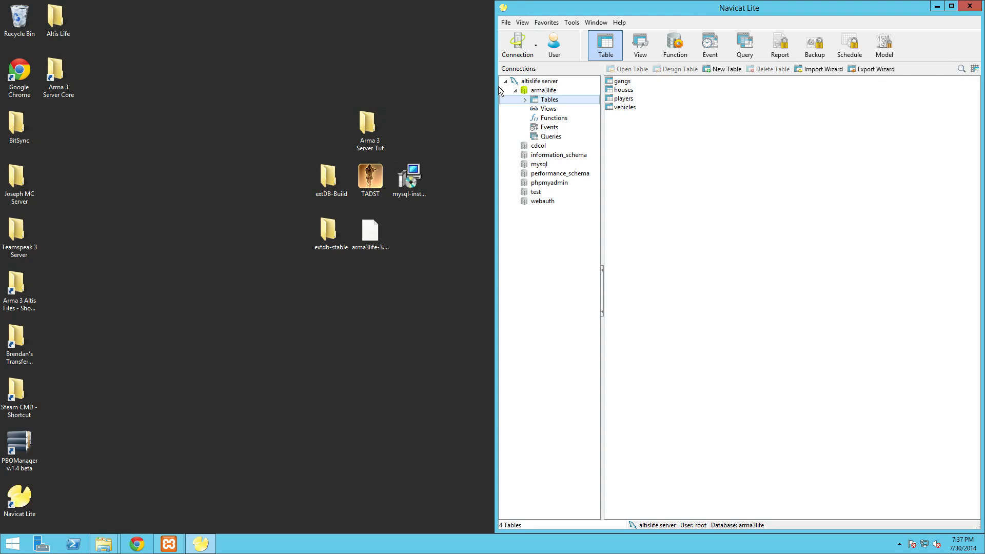
{"action": "left_click_drag", "start_coordinate": [495, 87], "coordinate": [417, 87]}
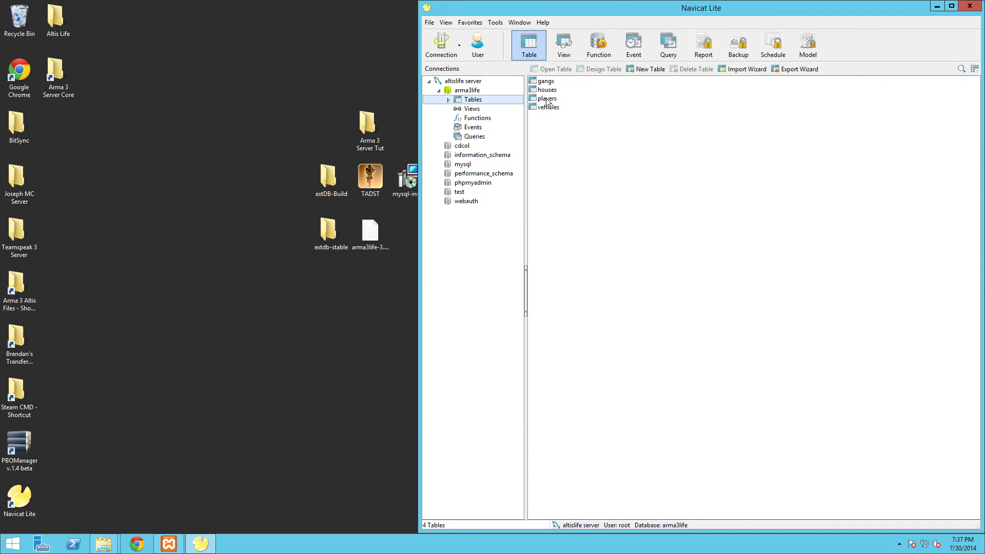
{"action": "right_click", "coordinate": [549, 98]}
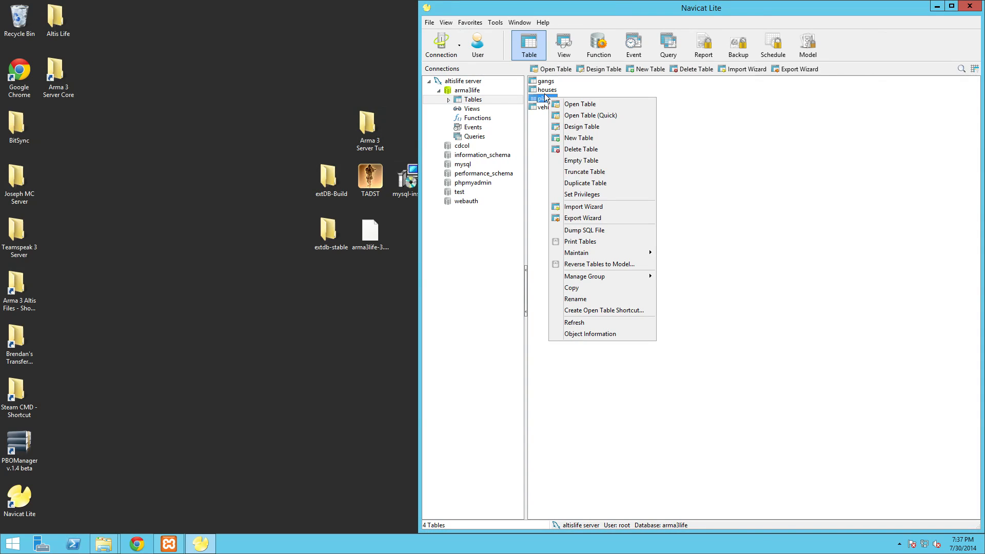
{"action": "left_click", "coordinate": [564, 105]}
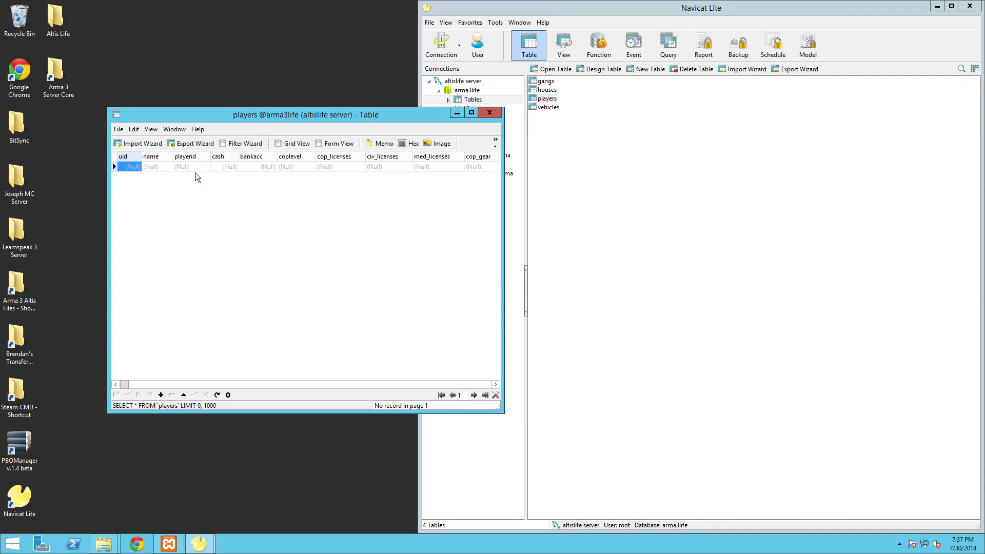
{"action": "left_click", "coordinate": [490, 114]}
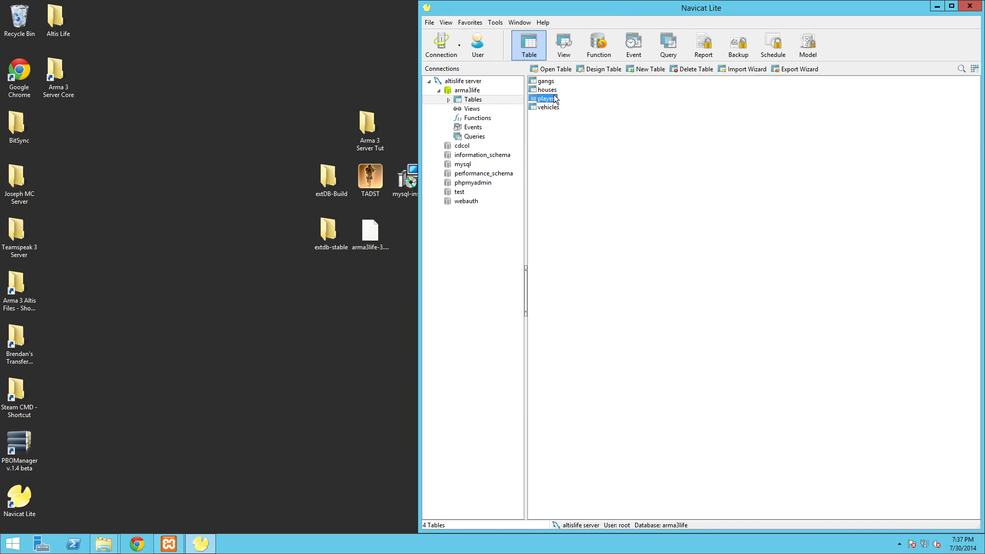
- Close Navicat Lite and open the Arma 3 Server Tut folder from the Desktop
{"action": "left_click", "coordinate": [969, 6]}
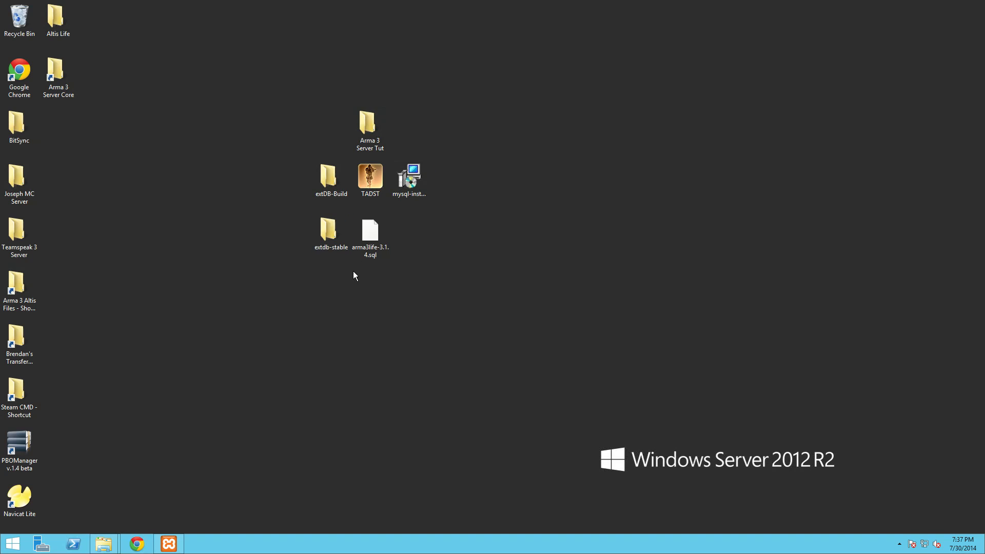
{"action": "left_click", "coordinate": [110, 547]}
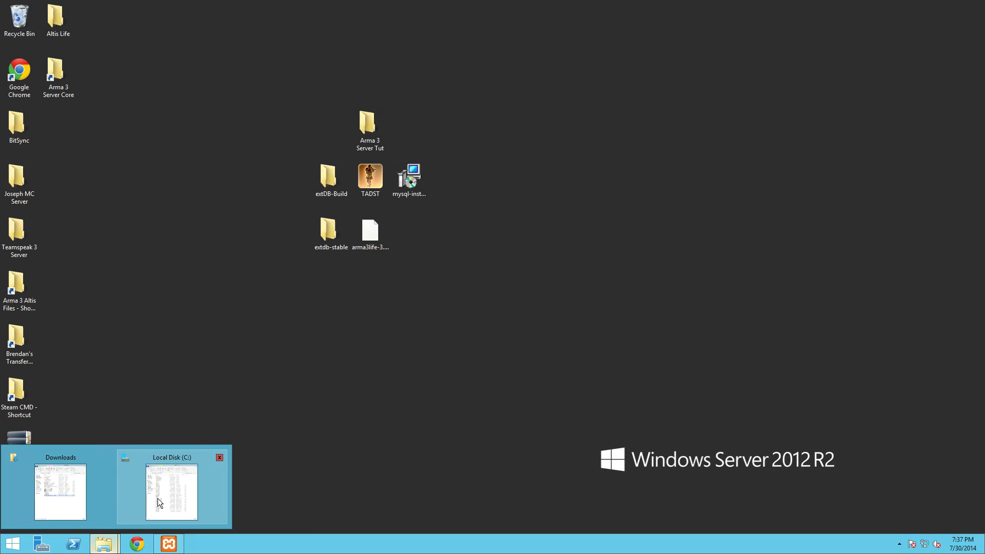
{"action": "left_click", "coordinate": [184, 490]}
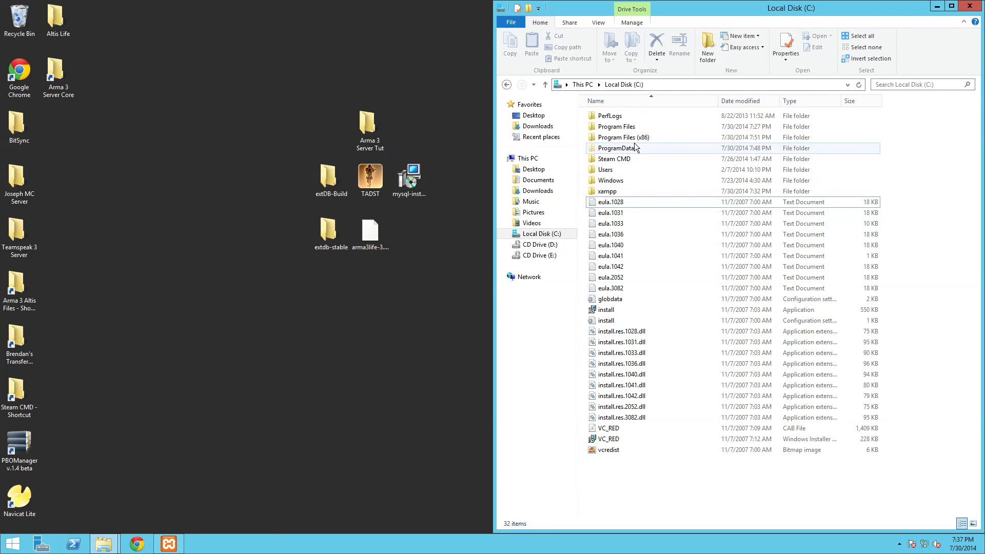
{"action": "left_click", "coordinate": [534, 115]}
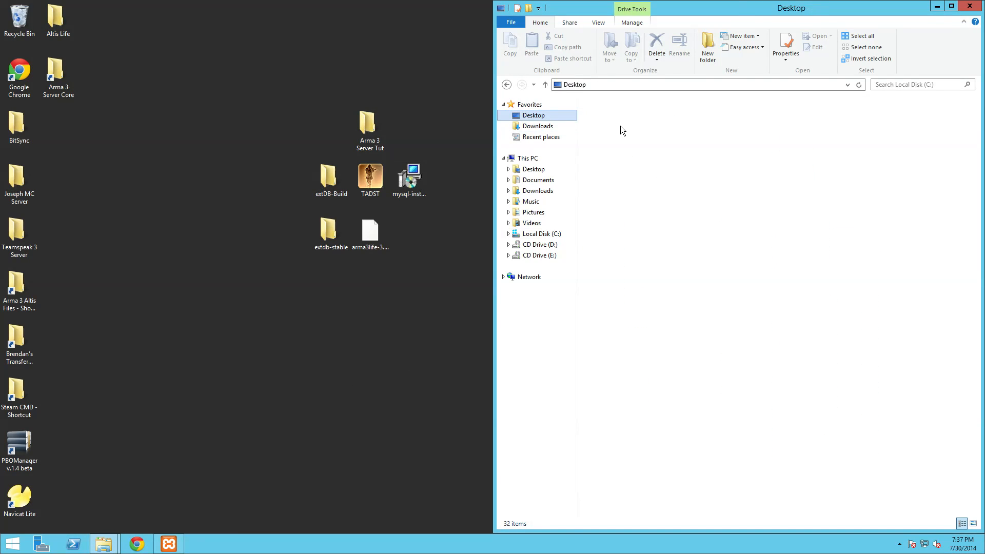
{"action": "double_click", "coordinate": [367, 126]}
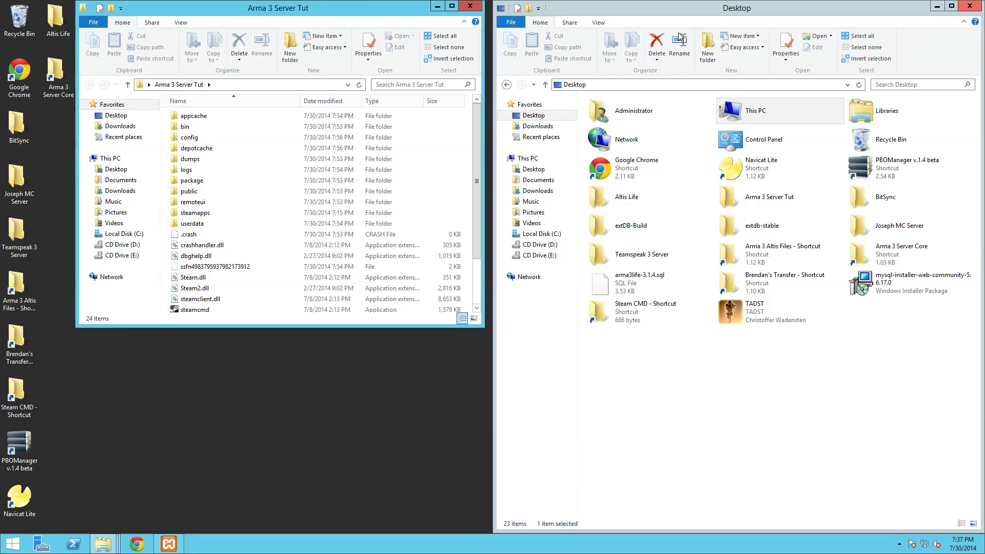
{"action": "left_click", "coordinate": [969, 6]}
- Dock the Arma 3 Server Tut window to the right half and open steamapps\common\Arma 3
{"action": "left_click_drag", "start_coordinate": [330, 7], "coordinate": [1, 10]}
{"action": "left_click_drag", "start_coordinate": [297, 1], "coordinate": [846, 83]}
{"action": "left_click_drag", "start_coordinate": [260, 87], "coordinate": [982, 118]}
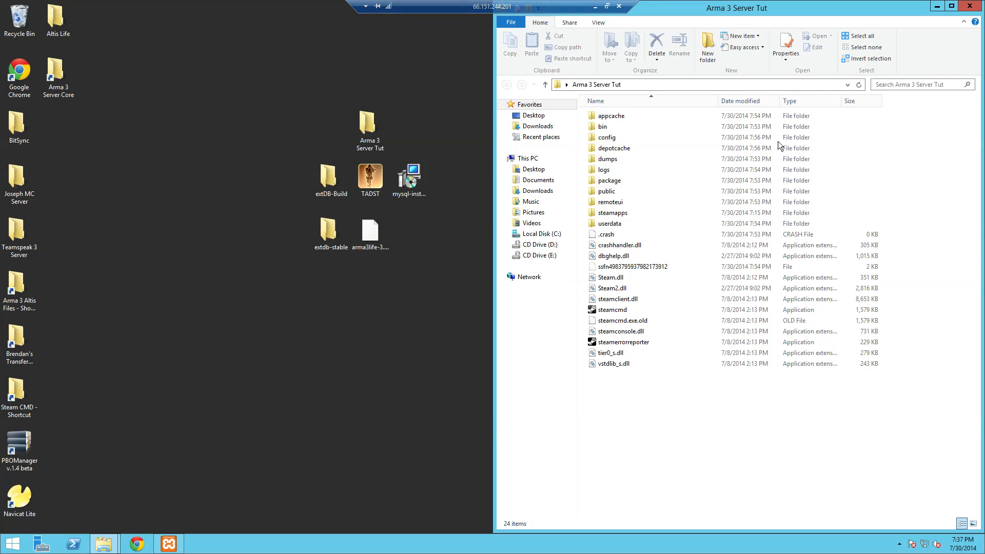
{"action": "double_click", "coordinate": [610, 213]}
{"action": "double_click", "coordinate": [611, 116]}
{"action": "double_click", "coordinate": [611, 117]}
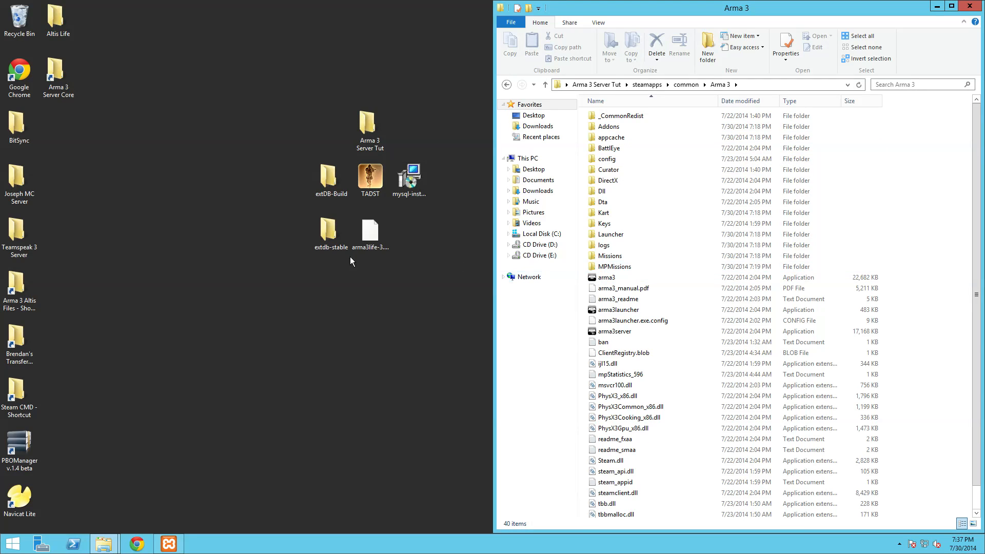
- Open the extDB-Build folder from the desktop and dock it to the left half
{"action": "double_click", "coordinate": [334, 179]}
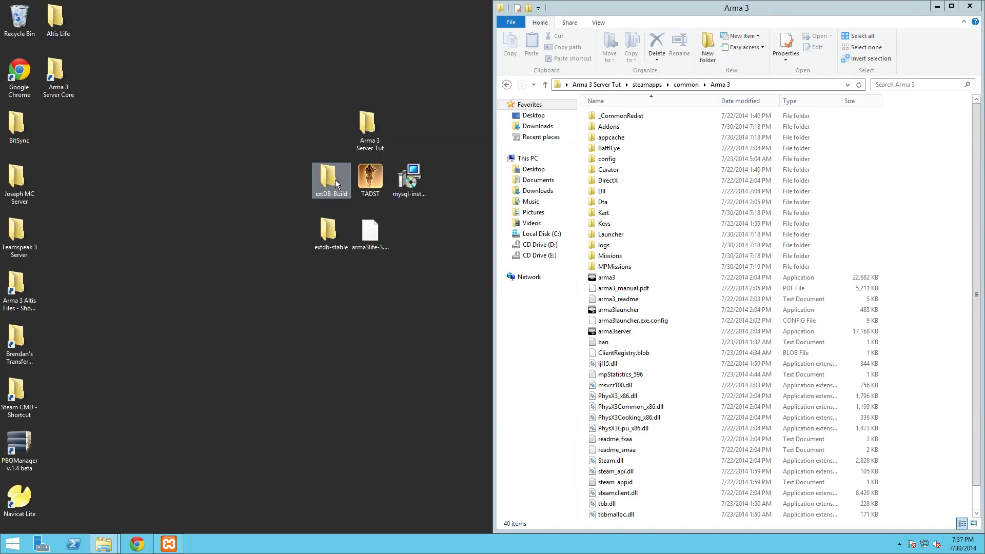
{"action": "left_click_drag", "start_coordinate": [180, 116], "coordinate": [0, 197]}
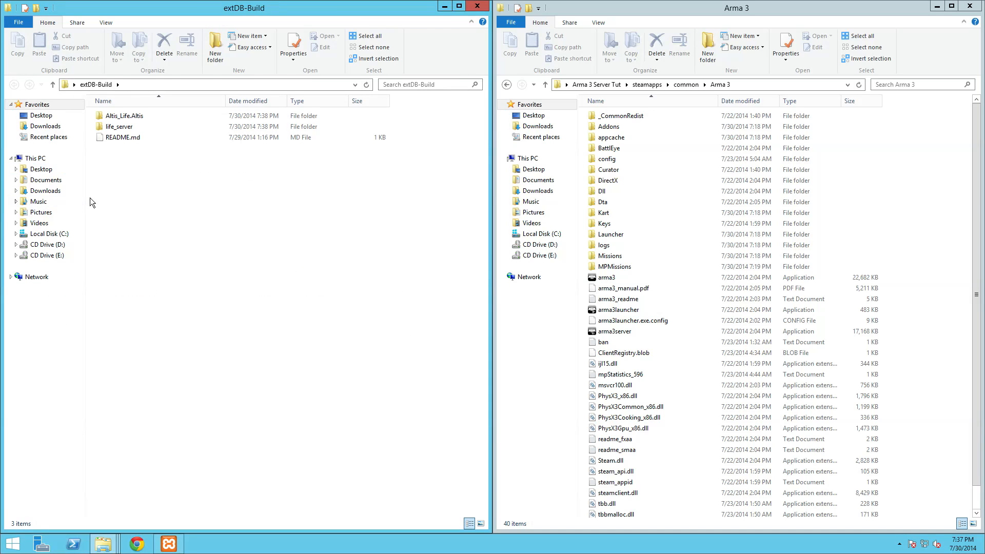
{"action": "double_click", "coordinate": [129, 128]}
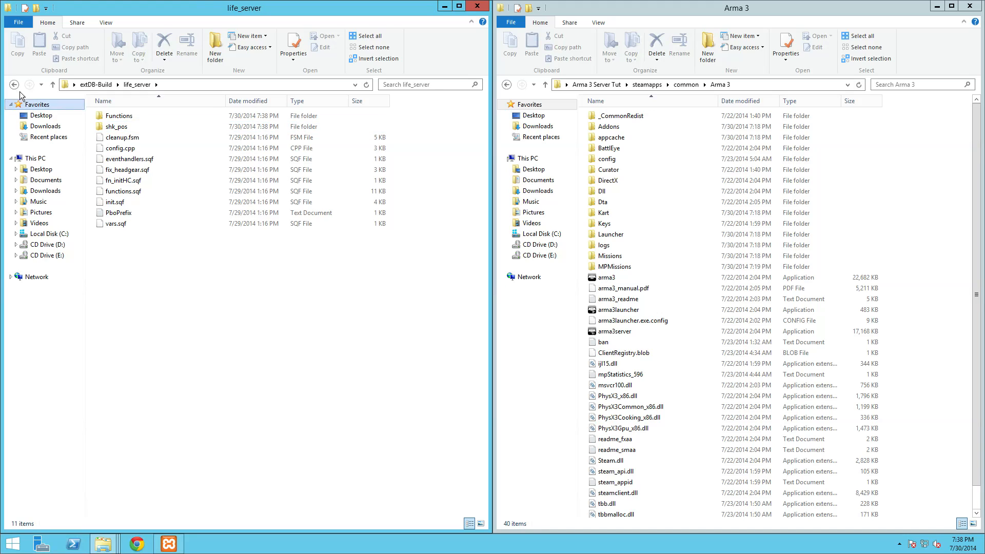
{"action": "left_click", "coordinate": [14, 84]}
- Pack life_server and Altis_Life.Altis into PBO files with PBO Manager
{"action": "right_click", "coordinate": [119, 128]}
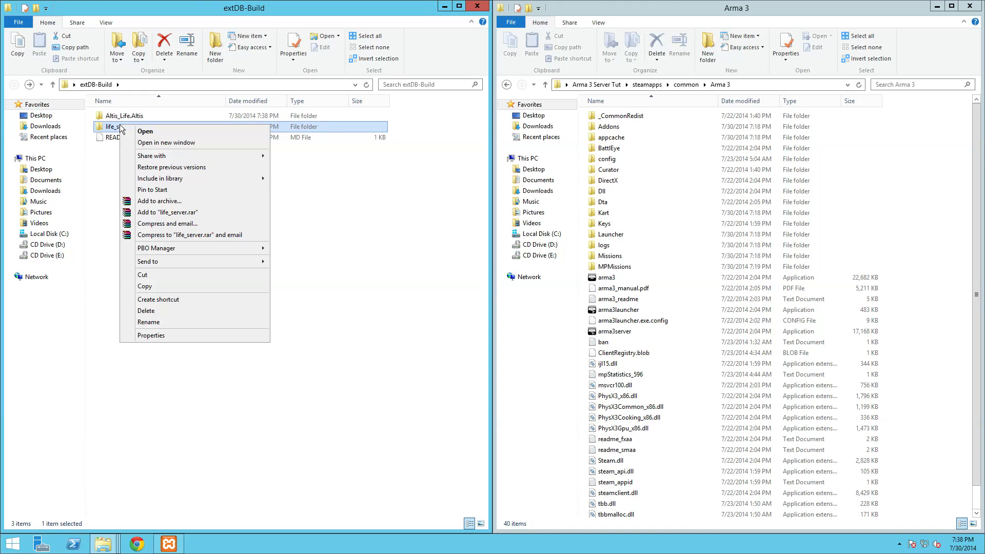
{"action": "mouse_move", "coordinate": [184, 245]}
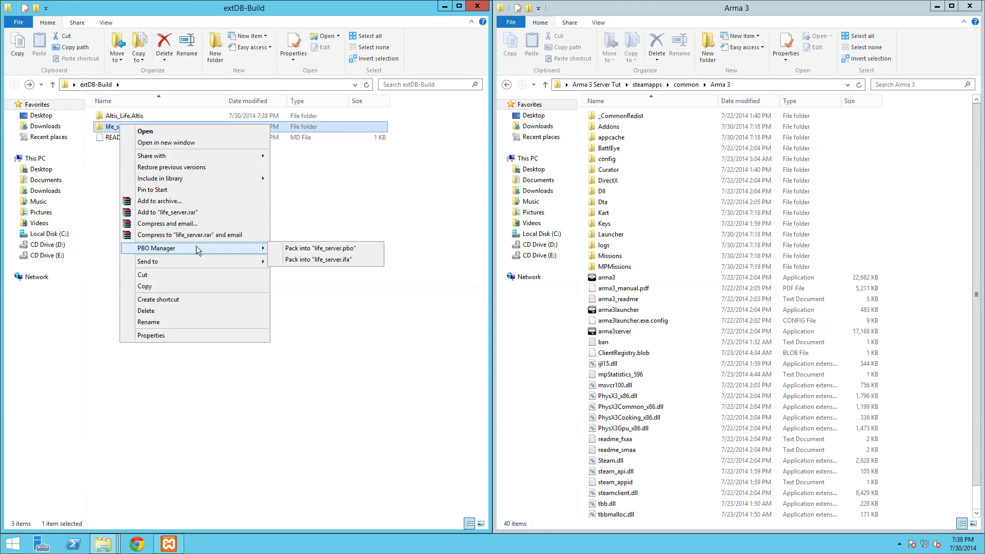
{"action": "left_click", "coordinate": [293, 250]}
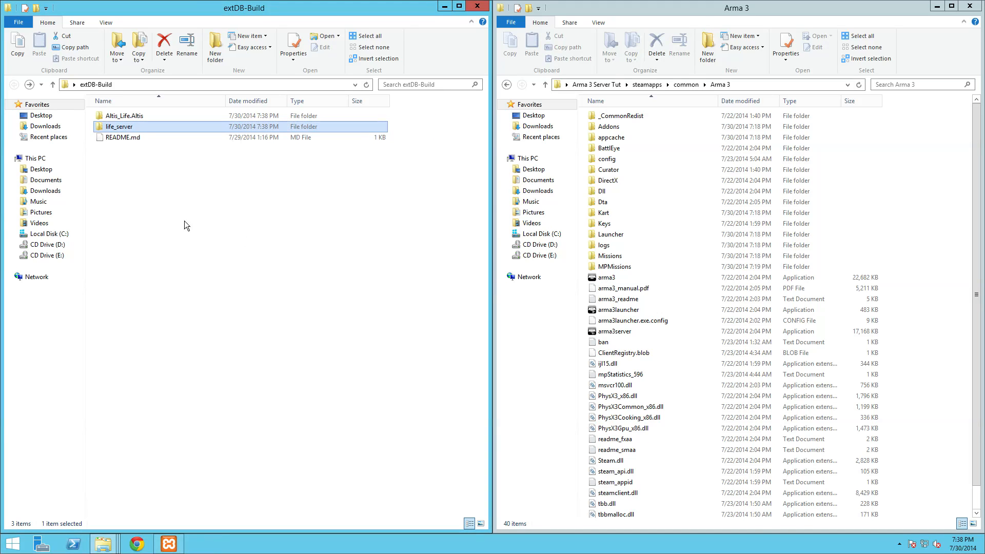
{"action": "right_click", "coordinate": [130, 116]}
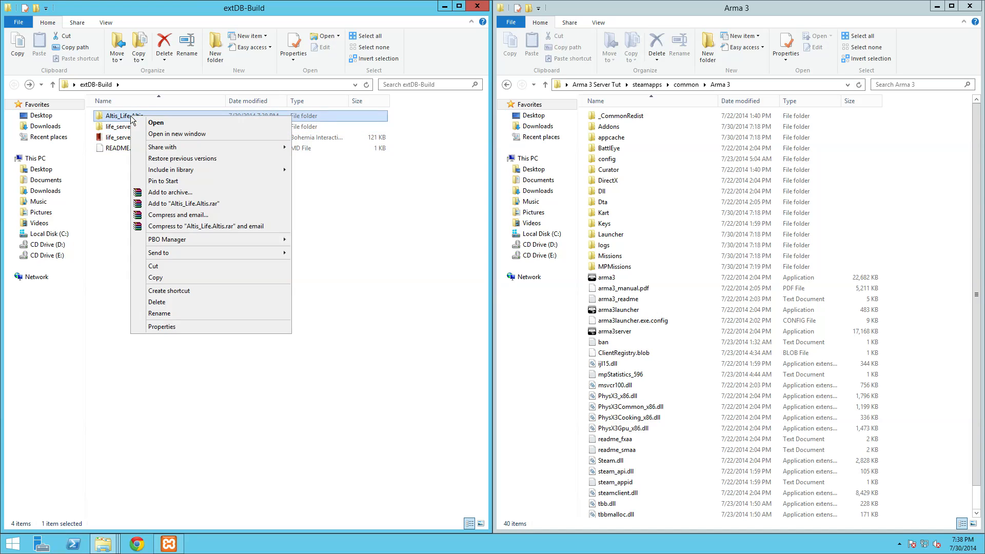
{"action": "mouse_move", "coordinate": [214, 239]}
{"action": "left_click", "coordinate": [306, 238]}
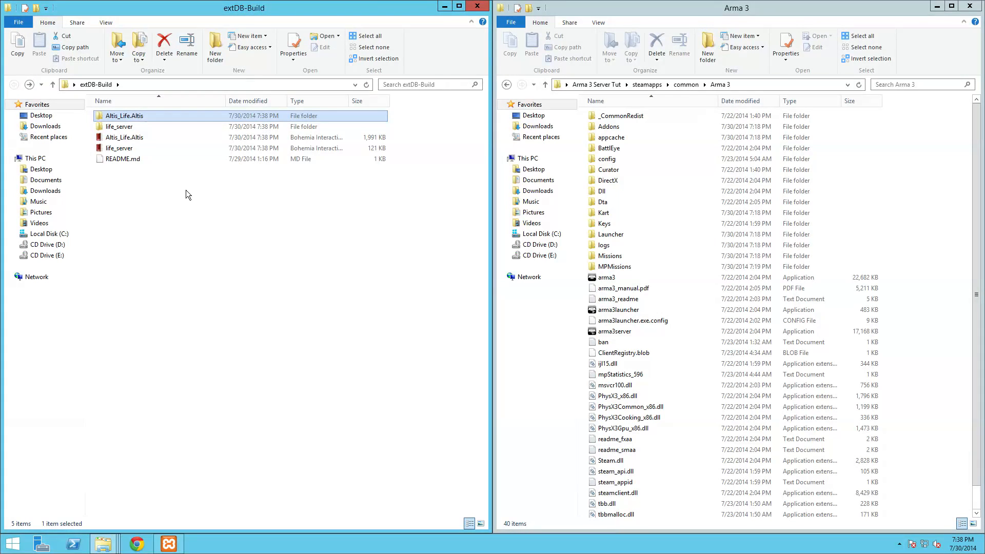
- Move Altis_Life.Altis.pbo into the Arma 3 MPMissions folder
{"action": "left_click", "coordinate": [129, 137]}
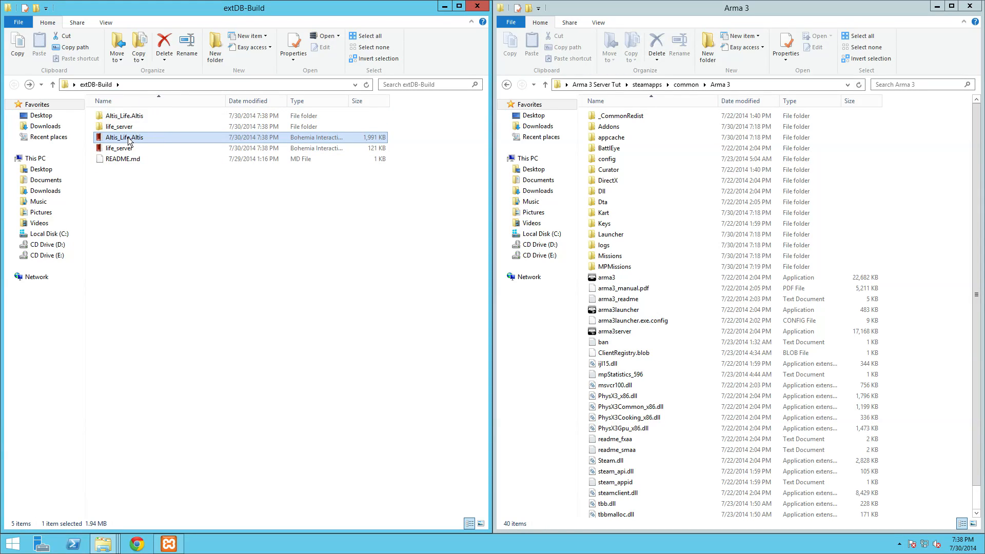
{"action": "right_click", "coordinate": [129, 137]}
{"action": "left_click", "coordinate": [151, 278]}
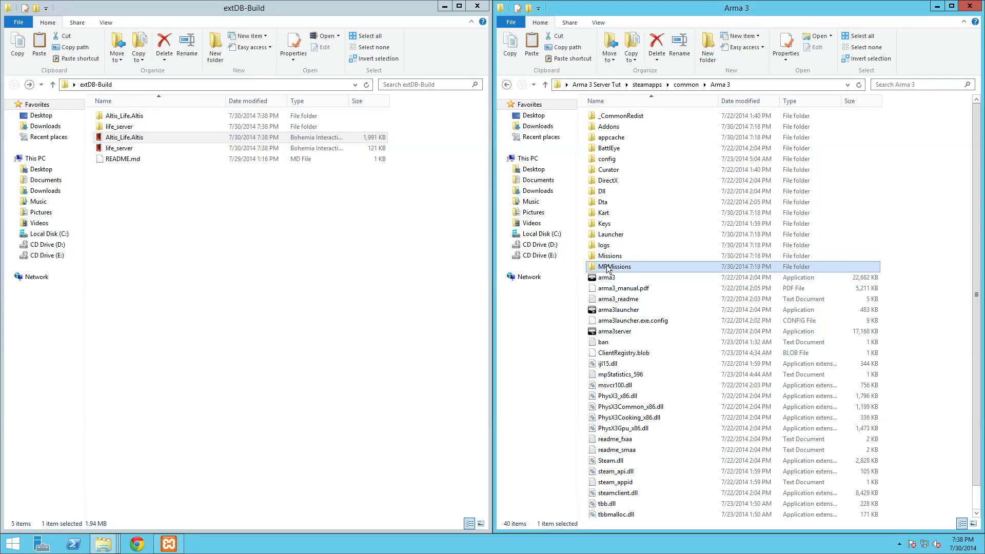
{"action": "double_click", "coordinate": [614, 266]}
{"action": "right_click", "coordinate": [658, 258]}
{"action": "left_click", "coordinate": [672, 319]}
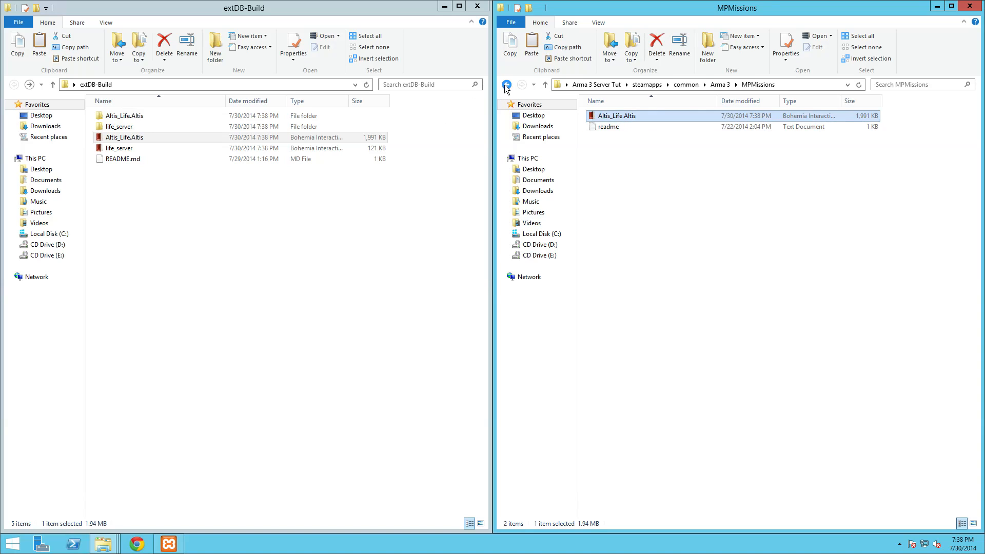
{"action": "left_click", "coordinate": [506, 84]}
{"action": "left_click", "coordinate": [648, 184]}
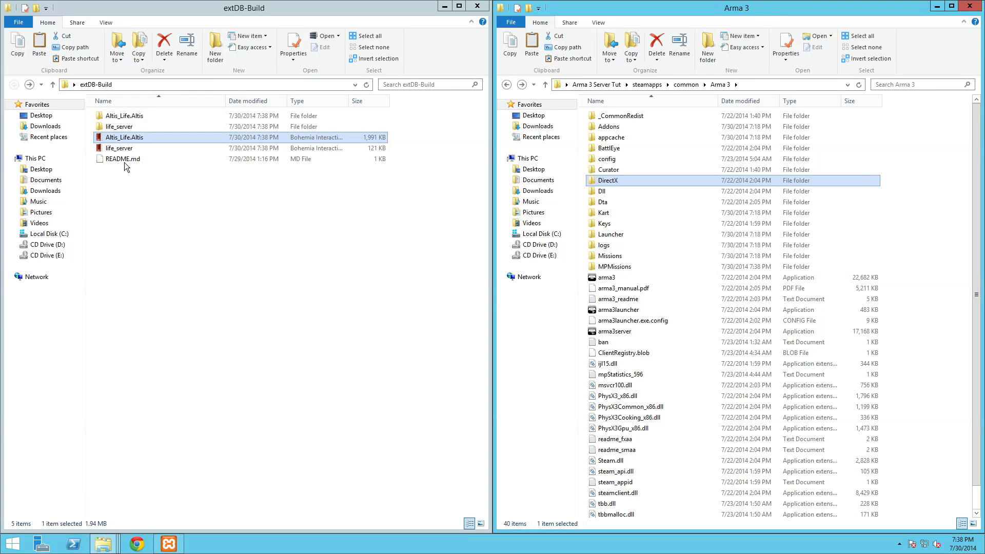
{"action": "right_click", "coordinate": [149, 193]}
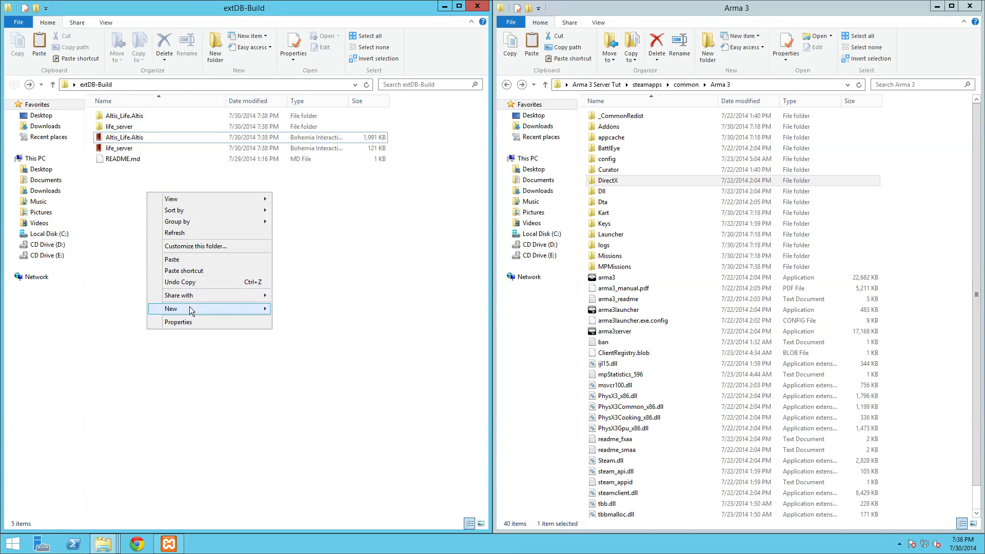
{"action": "mouse_move", "coordinate": [189, 308]}
{"action": "left_click", "coordinate": [317, 307]}
{"action": "type", "text": "@life_server"}
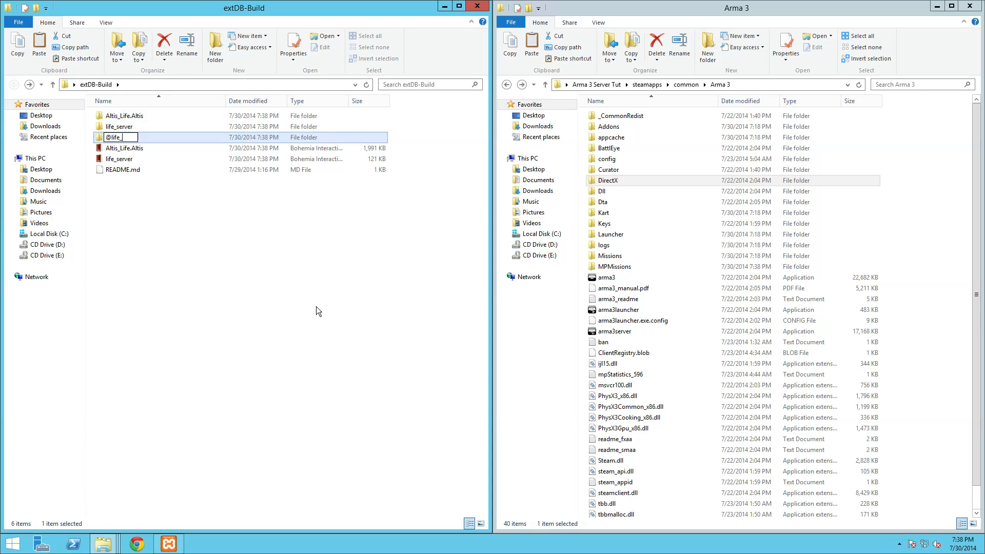
{"action": "left_click", "coordinate": [292, 319]}
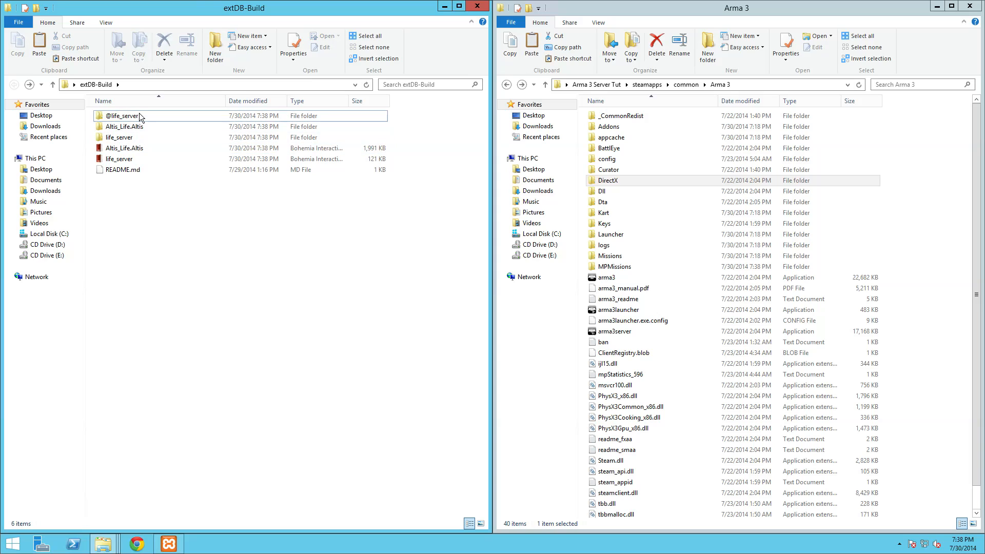
{"action": "double_click", "coordinate": [139, 115]}
{"action": "right_click", "coordinate": [139, 146]}
{"action": "mouse_move", "coordinate": [179, 263]}
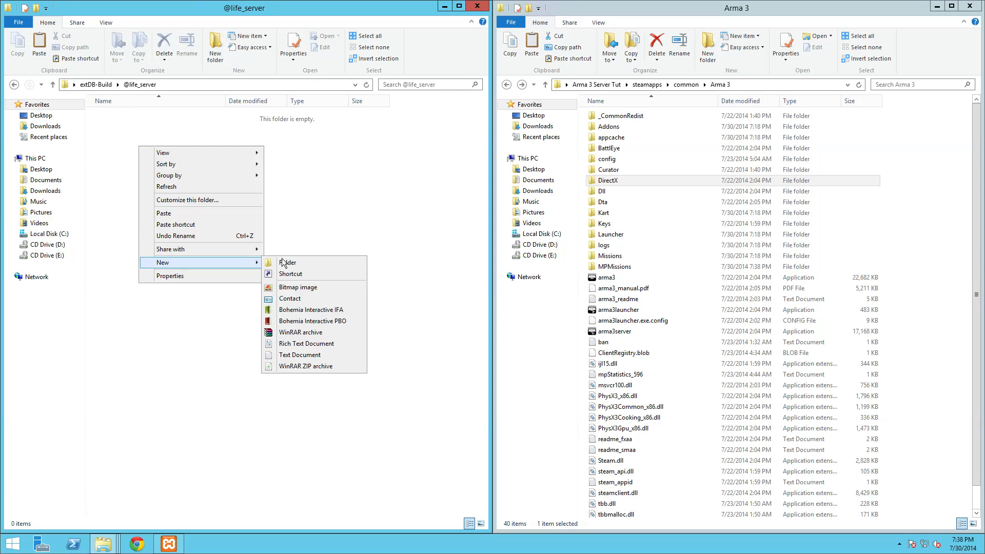
{"action": "left_click", "coordinate": [286, 261]}
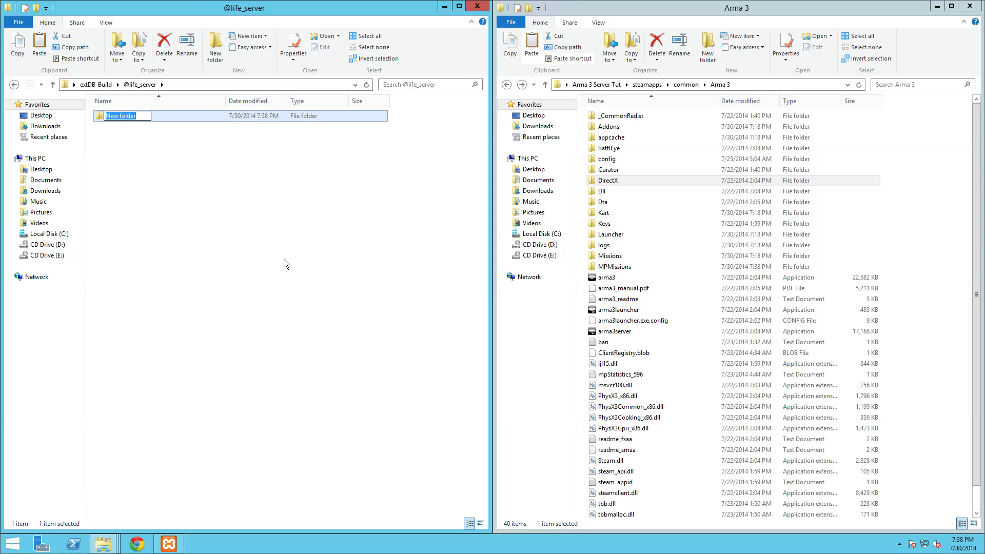
{"action": "type", "text": "addons"}
{"action": "left_click", "coordinate": [174, 171]}
{"action": "left_click", "coordinate": [21, 86]}
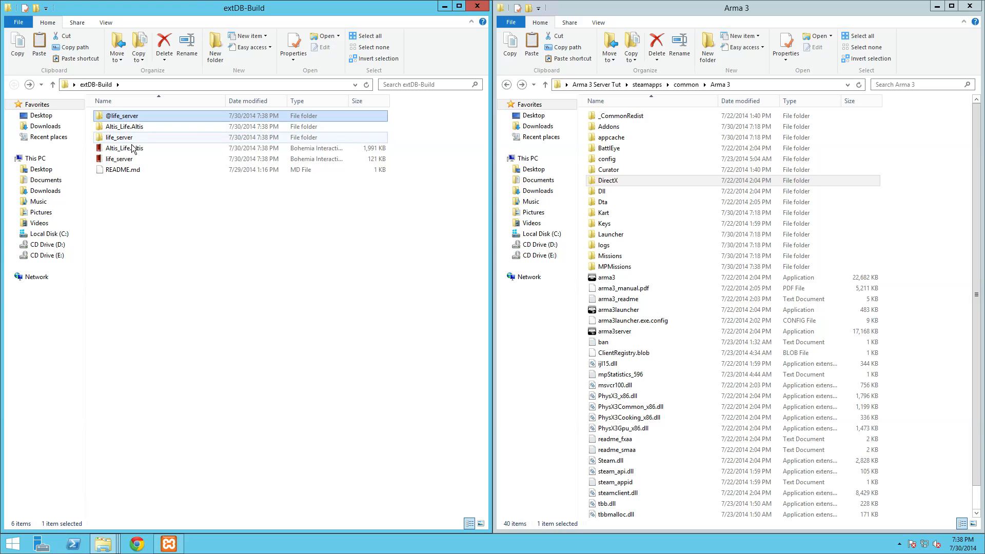
{"action": "right_click", "coordinate": [134, 158]}
{"action": "left_click", "coordinate": [154, 310]}
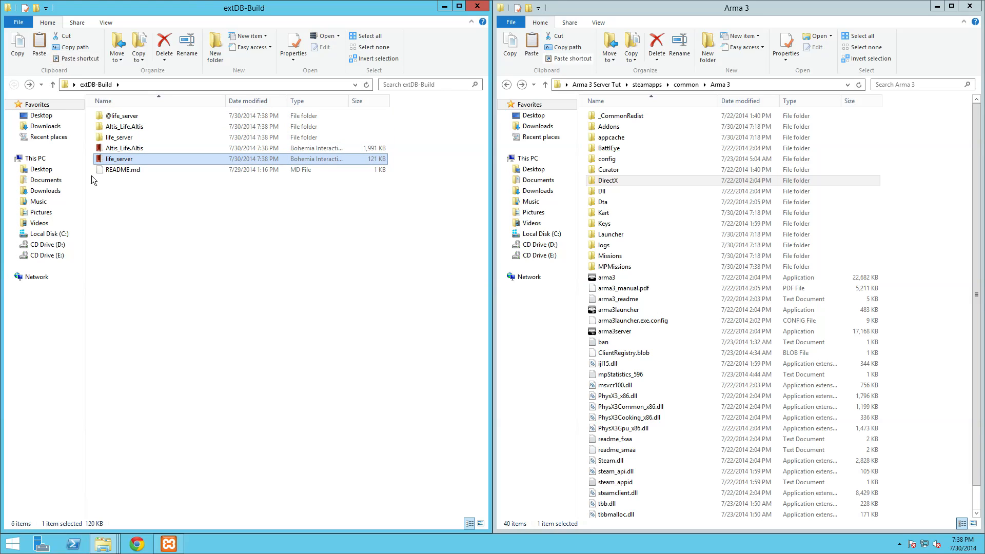
{"action": "double_click", "coordinate": [132, 118]}
{"action": "double_click", "coordinate": [131, 116]}
{"action": "right_click", "coordinate": [135, 148]}
{"action": "left_click", "coordinate": [161, 216]}
{"action": "key", "text": "BackSpace"}
{"action": "key", "text": "BackSpace"}
{"action": "right_click", "coordinate": [120, 120]}
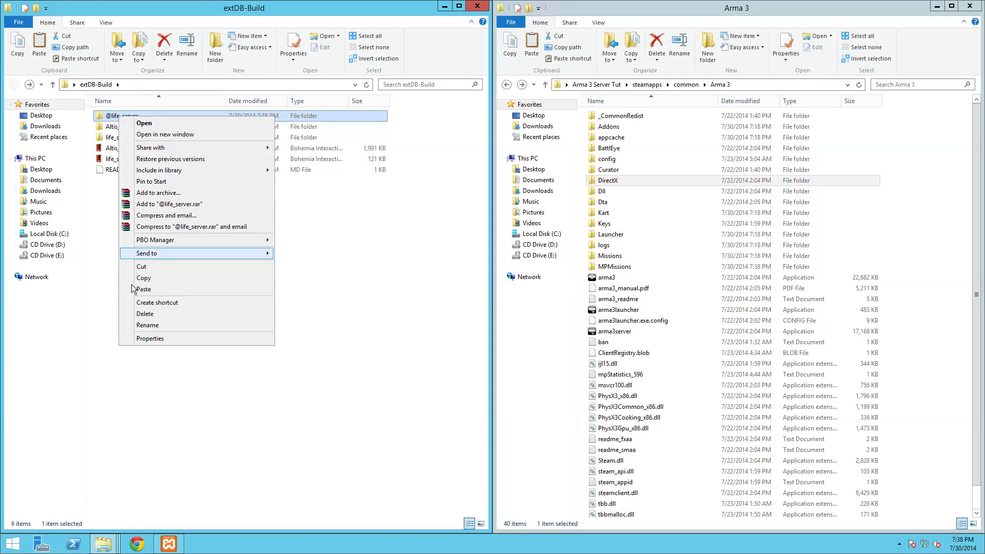
{"action": "left_click", "coordinate": [135, 285]}
{"action": "right_click", "coordinate": [939, 266]}
{"action": "left_click", "coordinate": [895, 333]}
{"action": "scroll", "coordinate": [890, 323], "scroll_direction": "down", "scroll_amount": 1}
{"action": "left_click", "coordinate": [673, 148]}
{"action": "scroll", "coordinate": [673, 148], "scroll_direction": "up", "scroll_amount": 1}
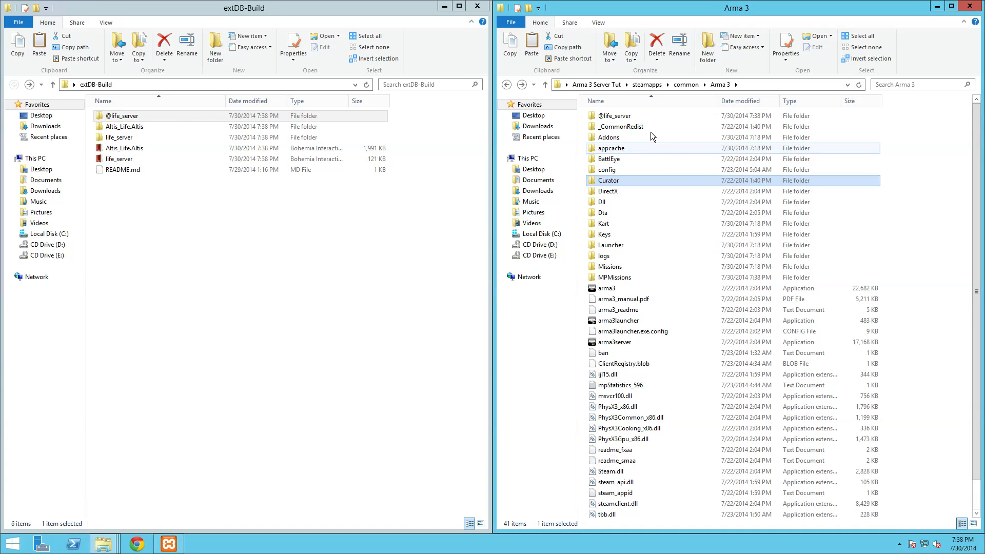
{"action": "left_click", "coordinate": [639, 118]}
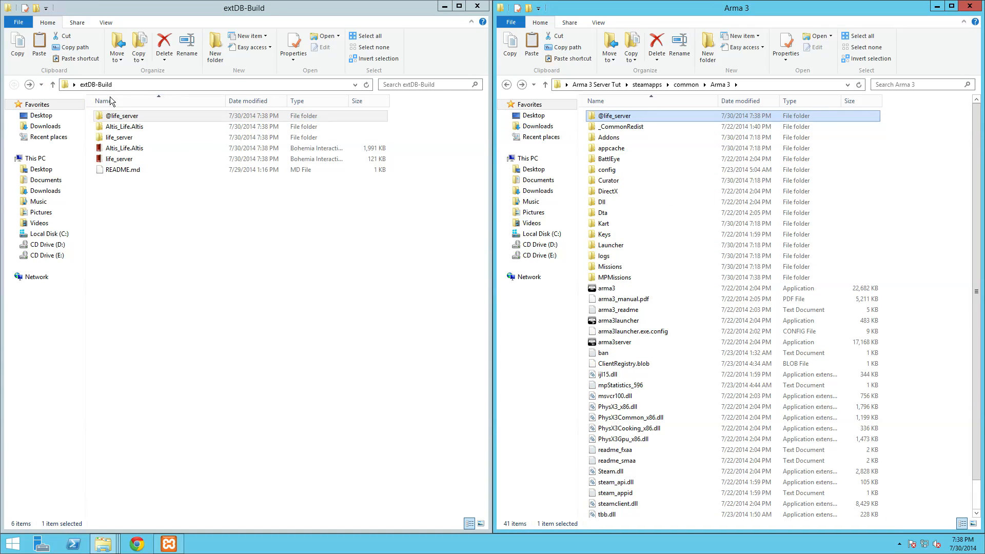
{"action": "left_click", "coordinate": [476, 7]}
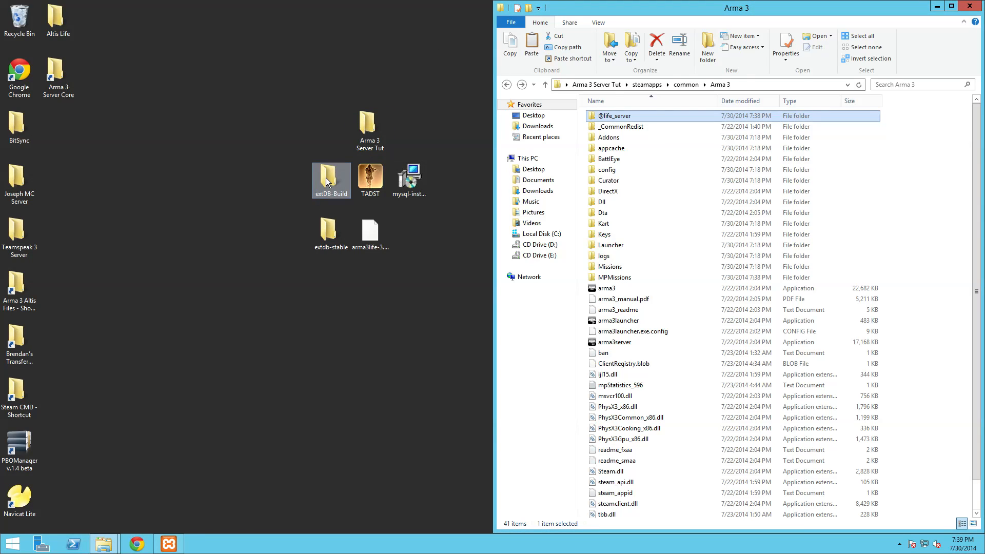
- Open extdb-stable\windows_release\07 in a window snapped to the left half
{"action": "double_click", "coordinate": [328, 231]}
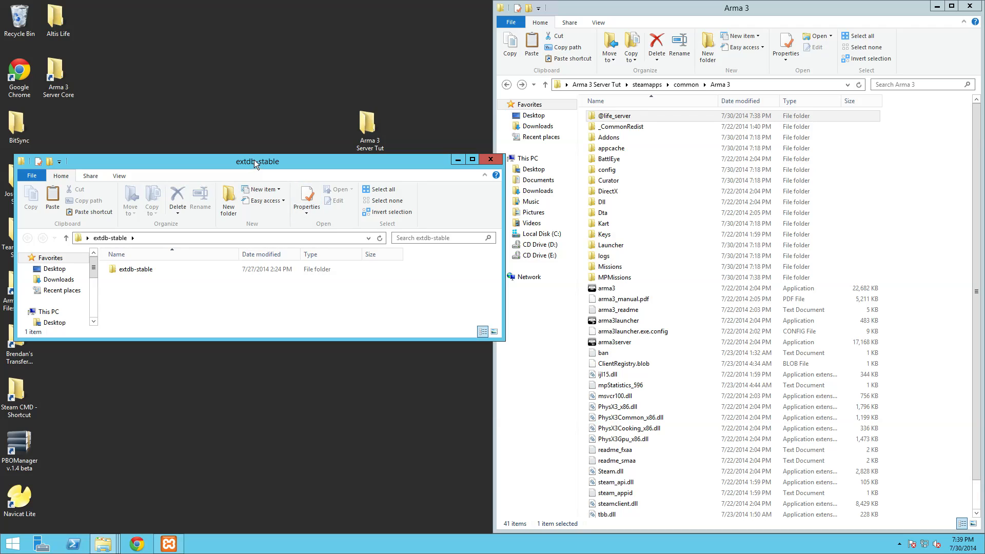
{"action": "key", "text": "super+Left"}
{"action": "left_click", "coordinate": [115, 118]}
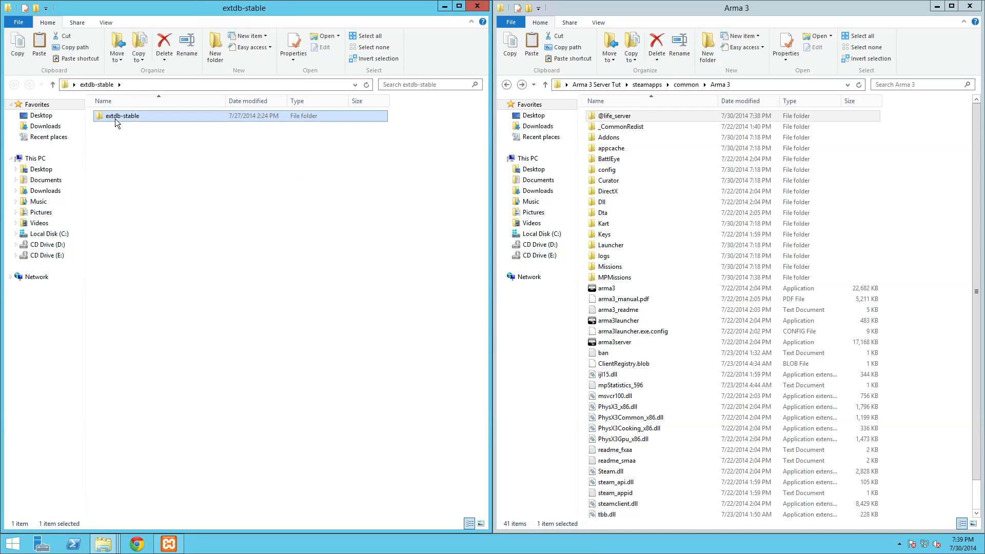
{"action": "double_click", "coordinate": [115, 119]}
{"action": "left_click", "coordinate": [122, 140]}
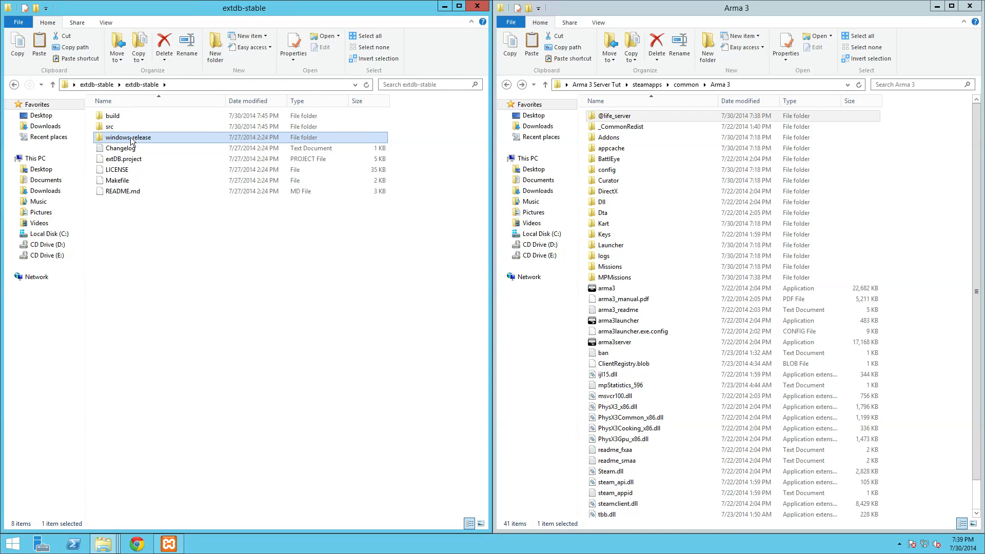
{"action": "double_click", "coordinate": [129, 139]}
{"action": "double_click", "coordinate": [119, 127]}
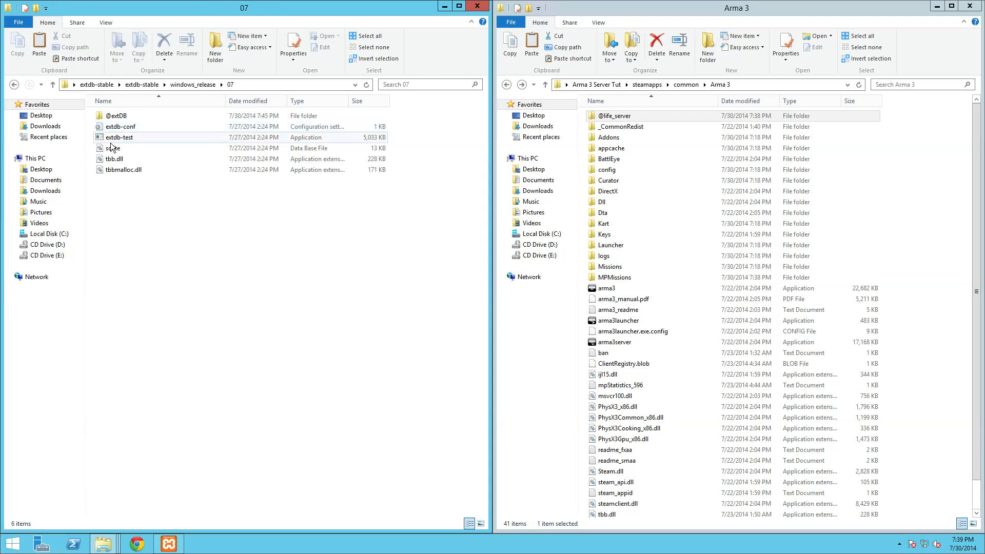
{"action": "right_click", "coordinate": [129, 119]}
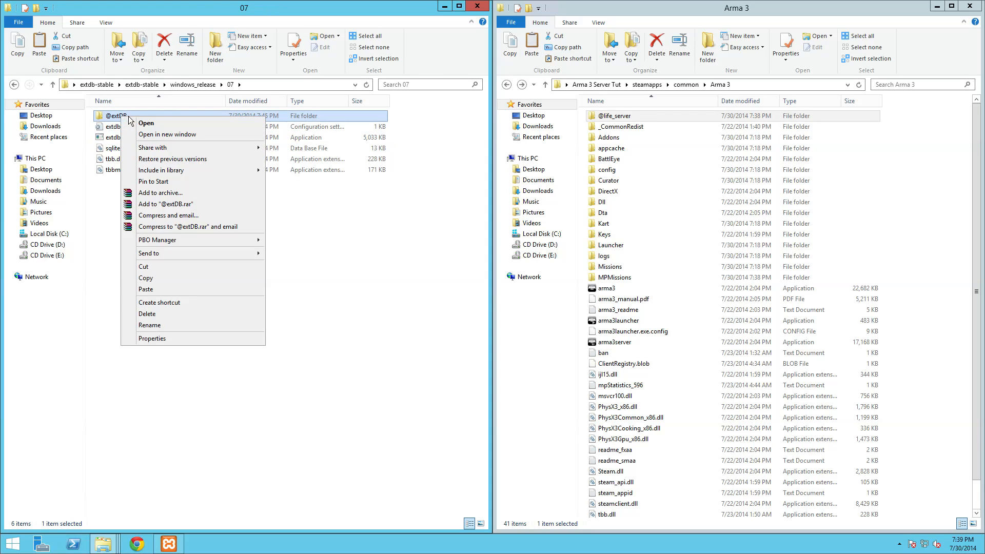
{"action": "left_click", "coordinate": [146, 277]}
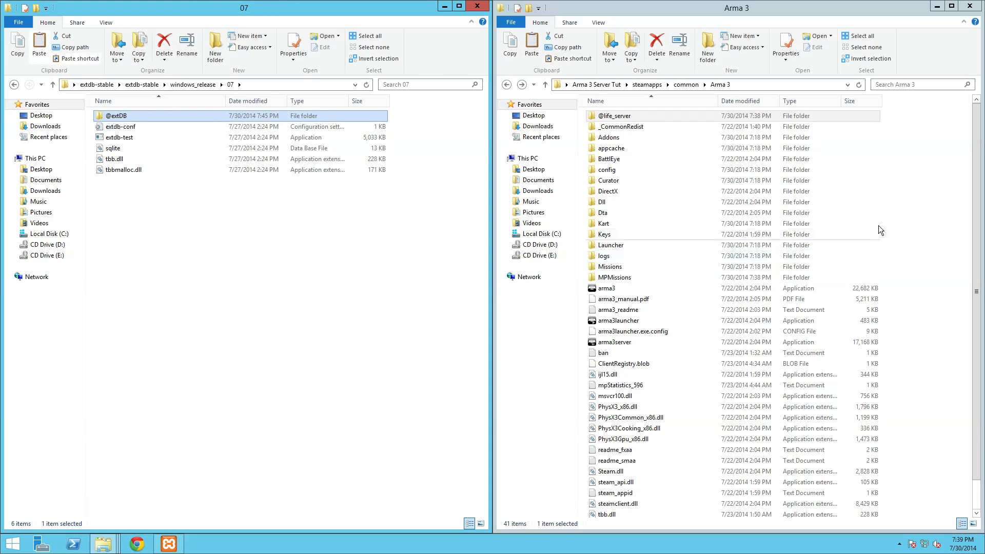
{"action": "right_click", "coordinate": [931, 225]}
{"action": "left_click", "coordinate": [901, 282]}
{"action": "scroll", "coordinate": [749, 354], "scroll_direction": "down", "scroll_amount": 1}
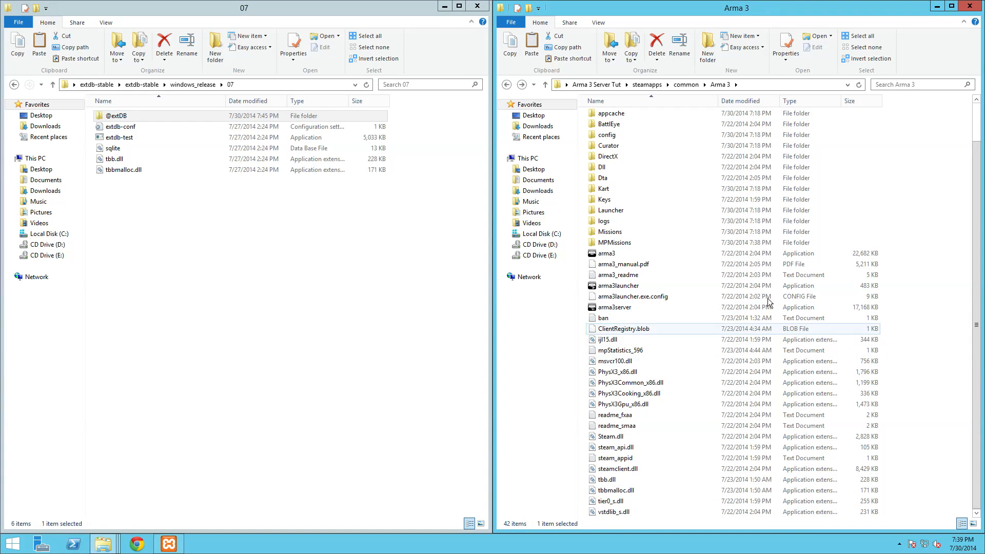
{"action": "left_click", "coordinate": [730, 199]}
{"action": "scroll", "coordinate": [708, 184], "scroll_direction": "up", "scroll_amount": 2}
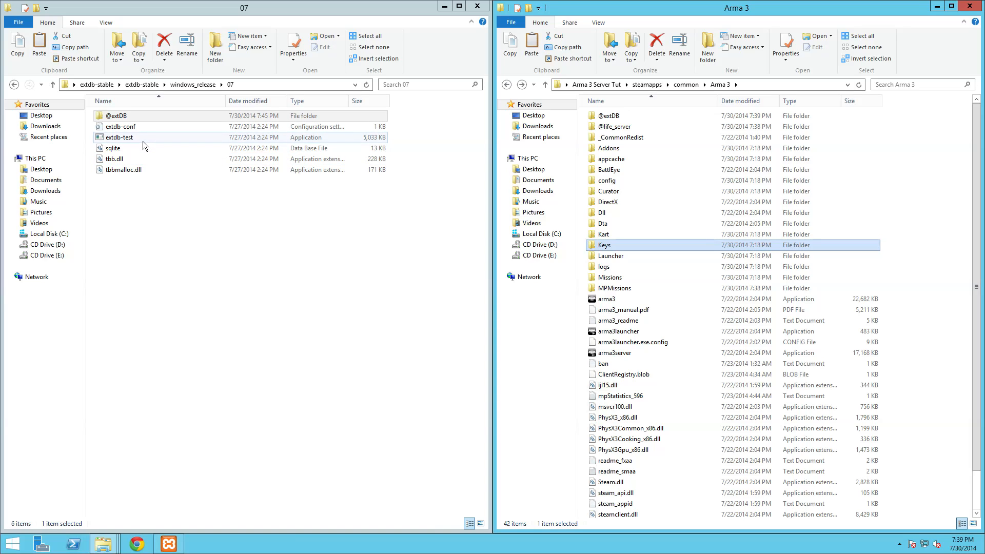
- Copy the extdb-conf file into the Arma 3 folder
{"action": "right_click", "coordinate": [116, 126]}
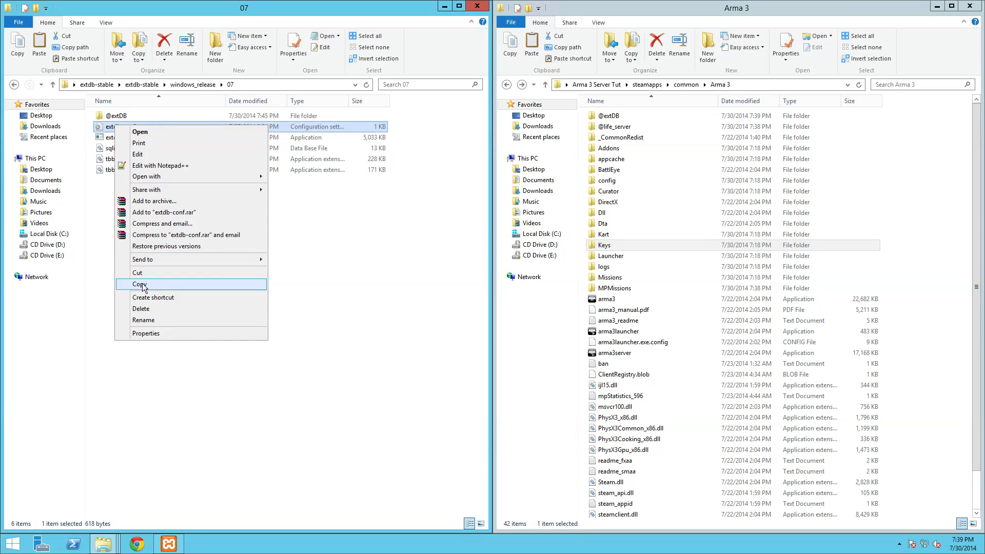
{"action": "left_click", "coordinate": [142, 284]}
{"action": "right_click", "coordinate": [945, 299]}
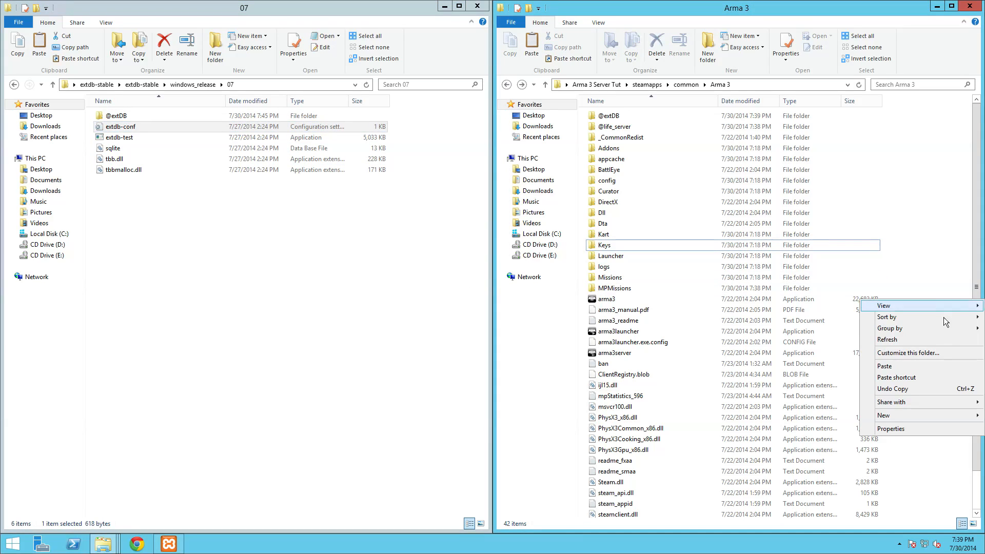
{"action": "left_click", "coordinate": [892, 367]}
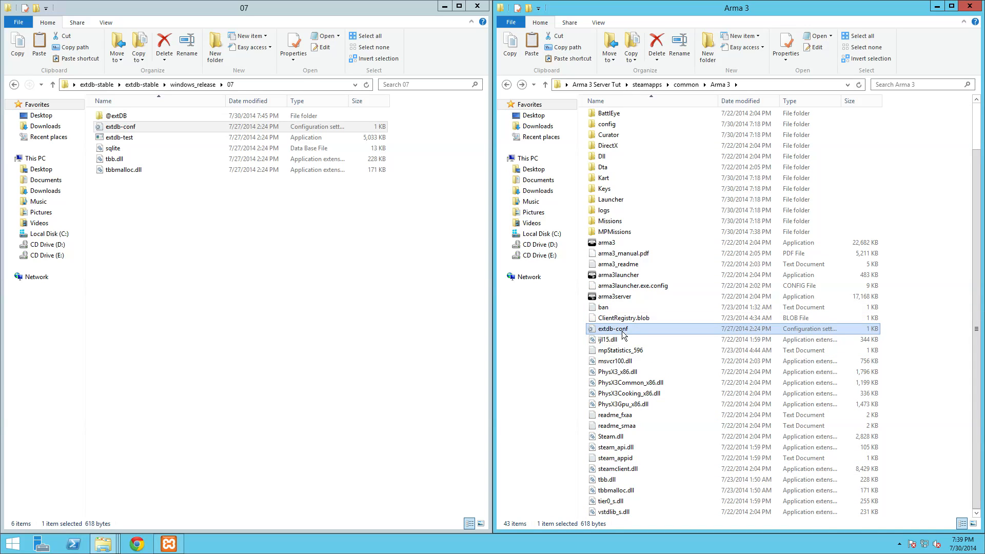
- Open the pasted extdb-conf in Notepad++, snapped to the left half
{"action": "right_click", "coordinate": [624, 334]}
{"action": "left_click", "coordinate": [661, 155]}
{"action": "left_click_drag", "start_coordinate": [367, 78], "coordinate": [3, 82]}
{"action": "left_click", "coordinate": [107, 169]}
- Delete the default password in the Database2 section, leaving user root on localhost port 3306
{"action": "left_click", "coordinate": [107, 248]}
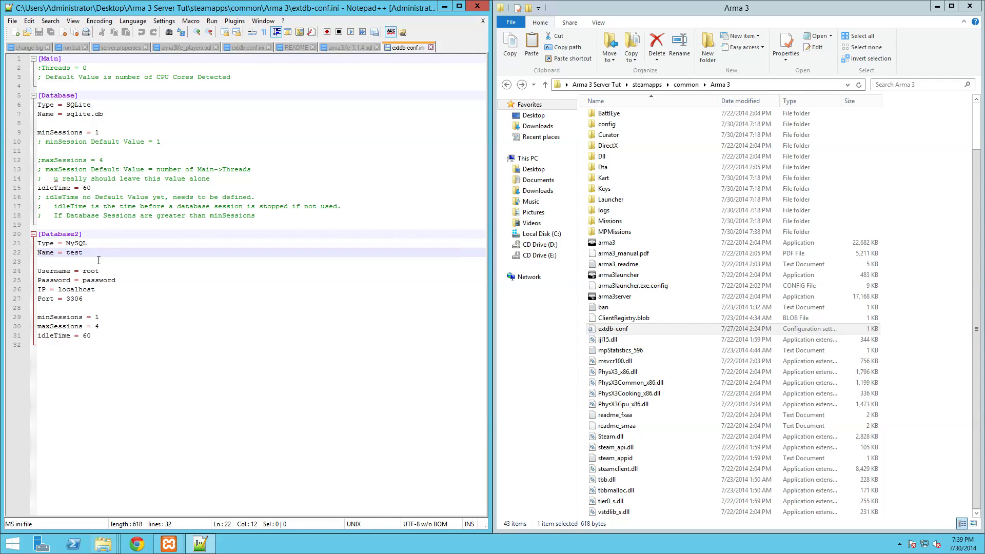
{"action": "left_click", "coordinate": [123, 266]}
{"action": "left_click_drag", "start_coordinate": [116, 280], "coordinate": [83, 280]}
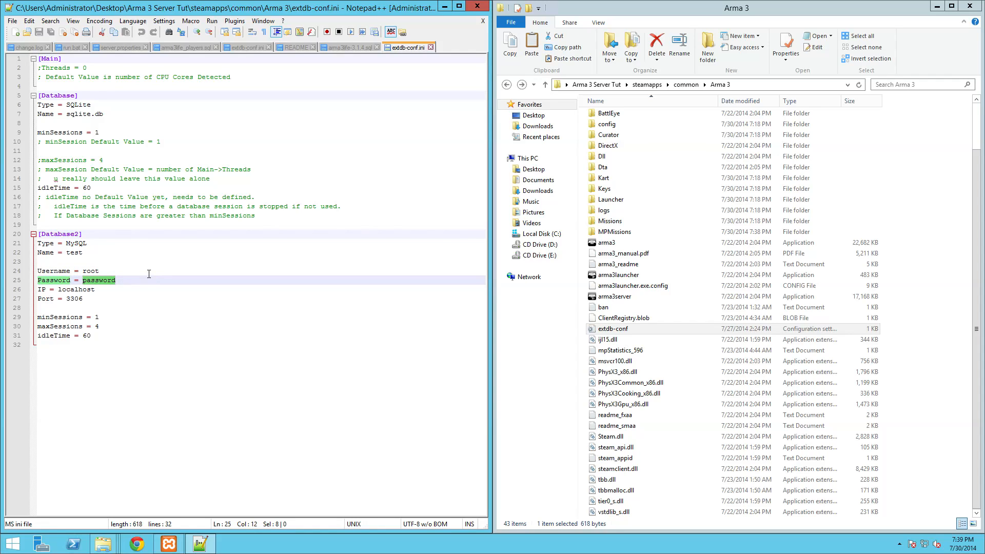
{"action": "key", "text": "BackSpace"}
{"action": "left_click", "coordinate": [87, 289]}
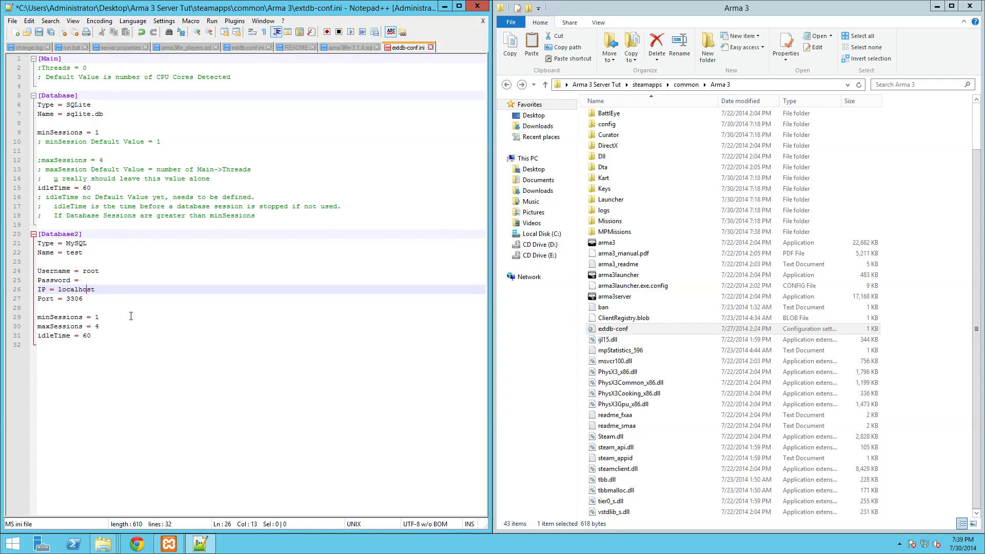
{"action": "left_click", "coordinate": [82, 273]}
{"action": "left_click", "coordinate": [93, 280]}
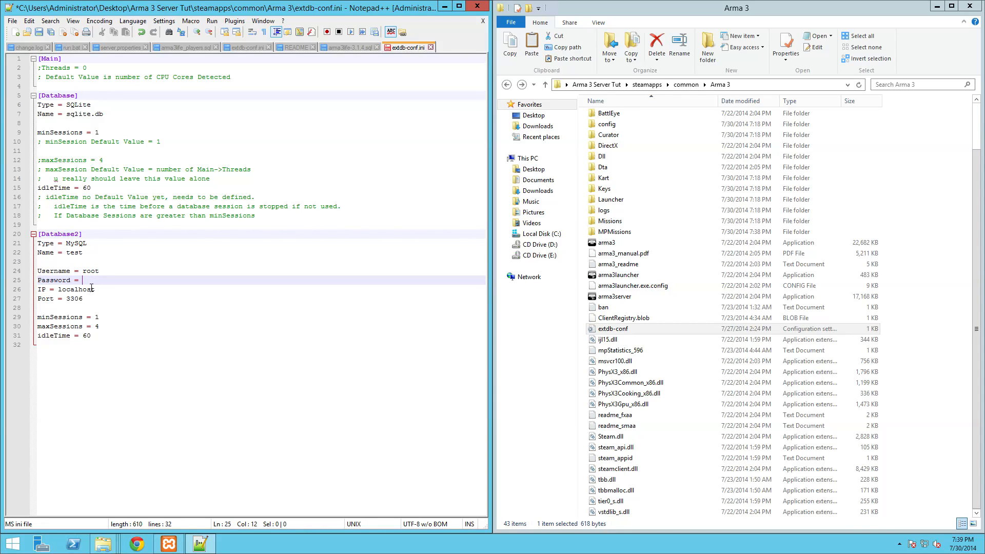
{"action": "left_click", "coordinate": [91, 289]}
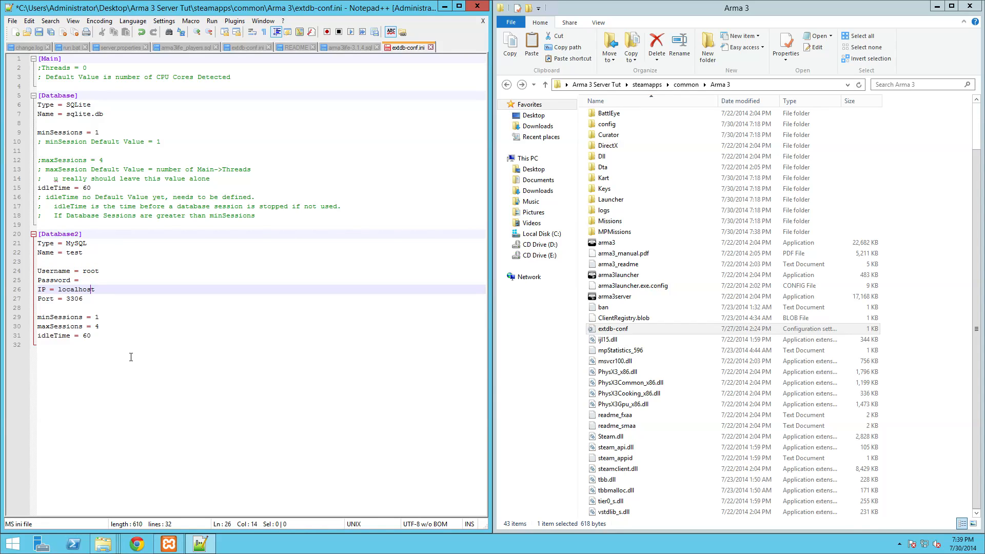
- Save and close extdb-conf.ini, then reopen it in Notepad++ to verify the changes
{"action": "key", "text": "ctrl+s"}
{"action": "key", "text": "ctrl+w"}
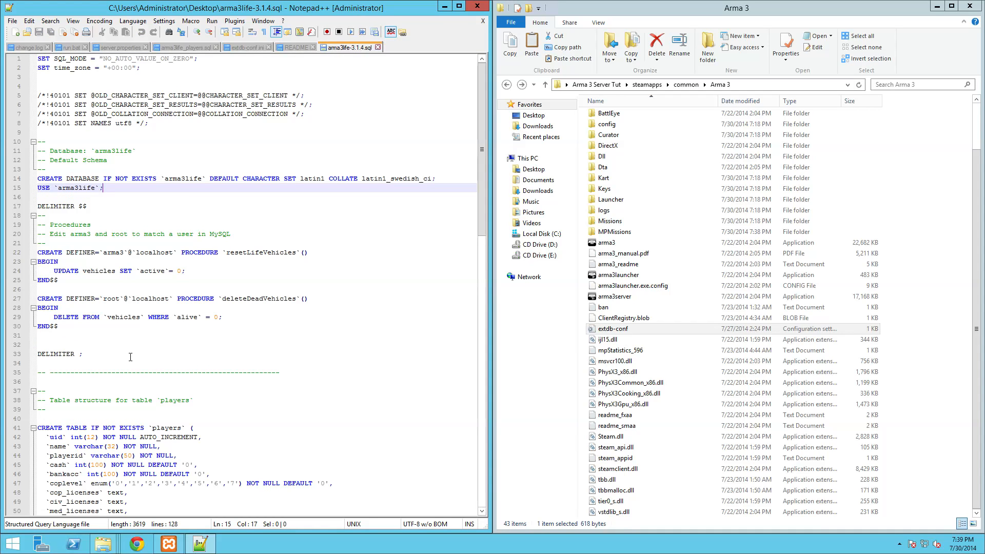
{"action": "left_click", "coordinate": [477, 6]}
{"action": "left_click", "coordinate": [617, 333]}
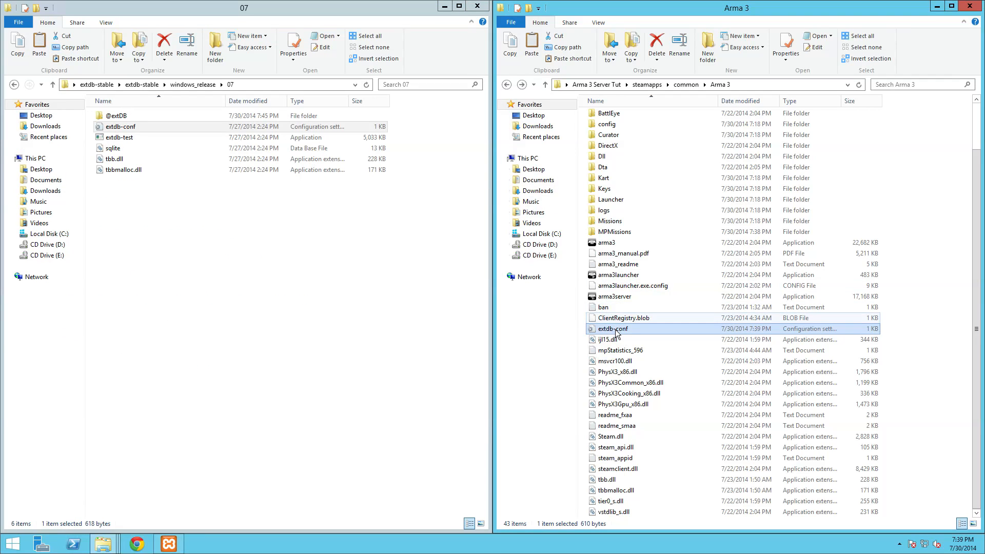
{"action": "right_click", "coordinate": [616, 332]}
{"action": "left_click", "coordinate": [631, 159]}
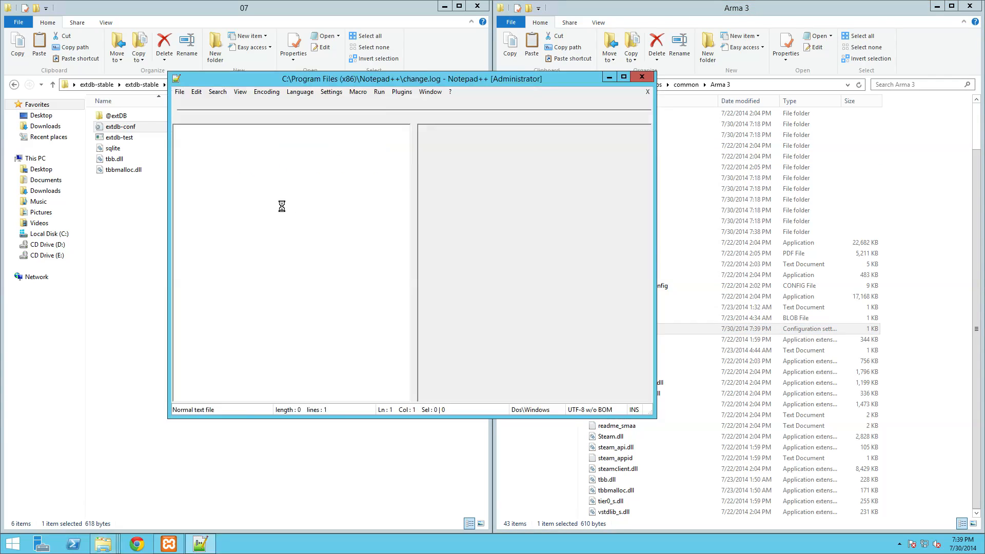
{"action": "left_click_drag", "start_coordinate": [382, 83], "coordinate": [1, 87]}
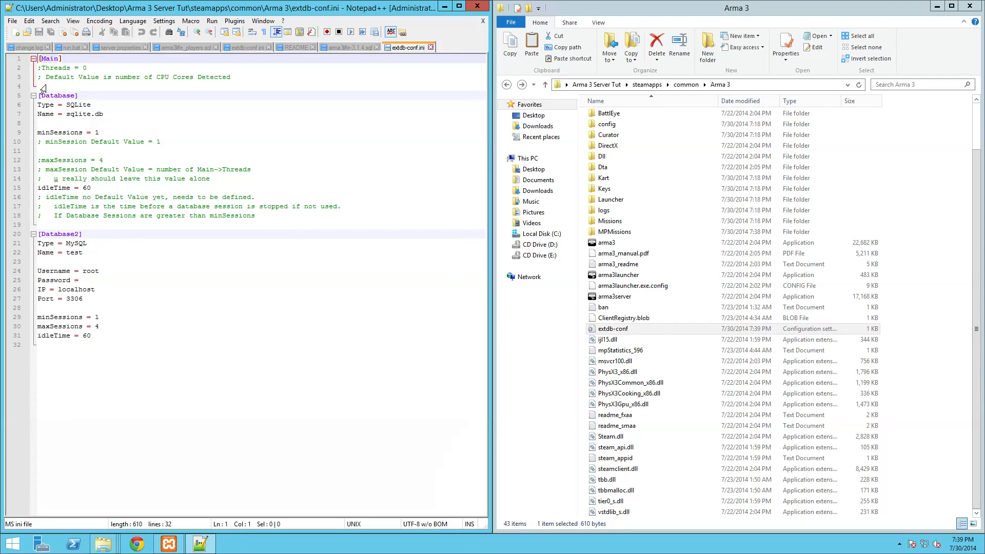
{"action": "left_click", "coordinate": [185, 197]}
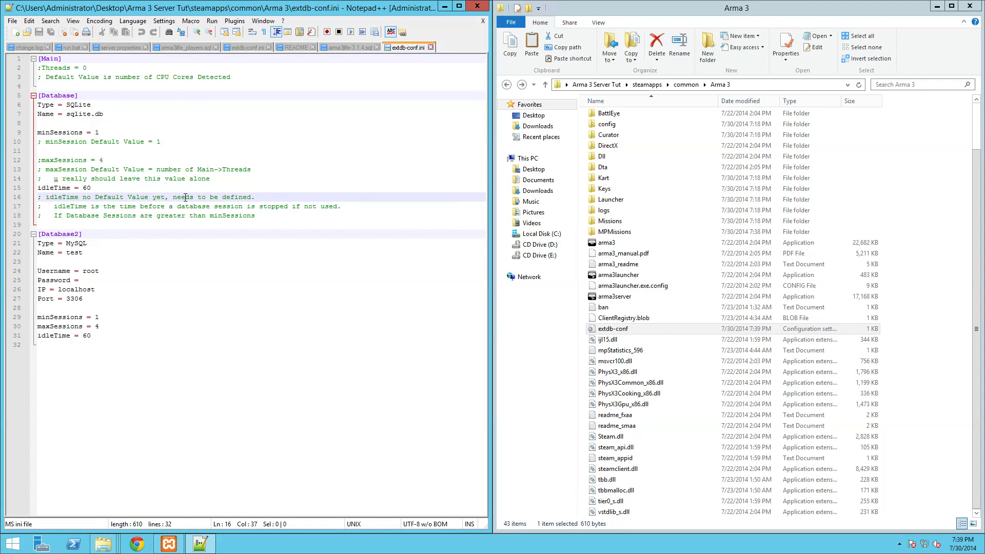
- Minimize Notepad++ and the extra Explorer window, returning to the Arma 3 folder
{"action": "left_click", "coordinate": [445, 7]}
{"action": "left_click", "coordinate": [444, 6]}
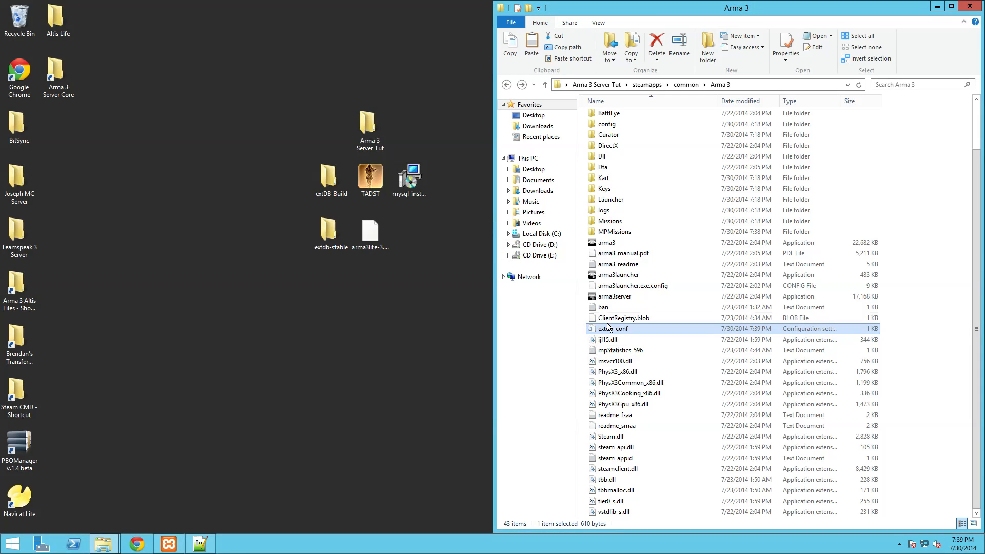
{"action": "left_click", "coordinate": [632, 242]}
- Copy TADST from the desktop into the Arma 3 folder and launch TADST v2.6 from there
{"action": "scroll", "coordinate": [632, 242], "scroll_direction": "up", "scroll_amount": 2}
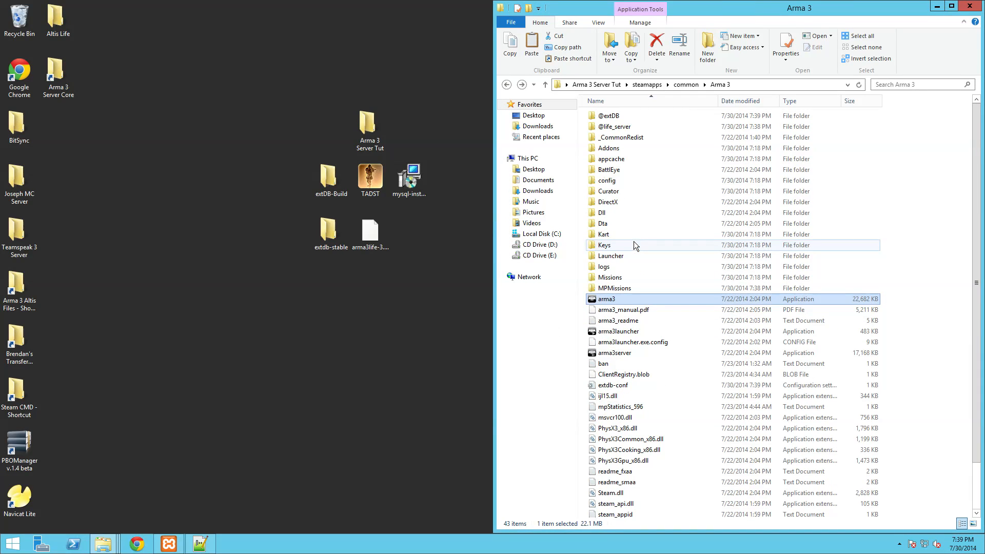
{"action": "left_click", "coordinate": [385, 180]}
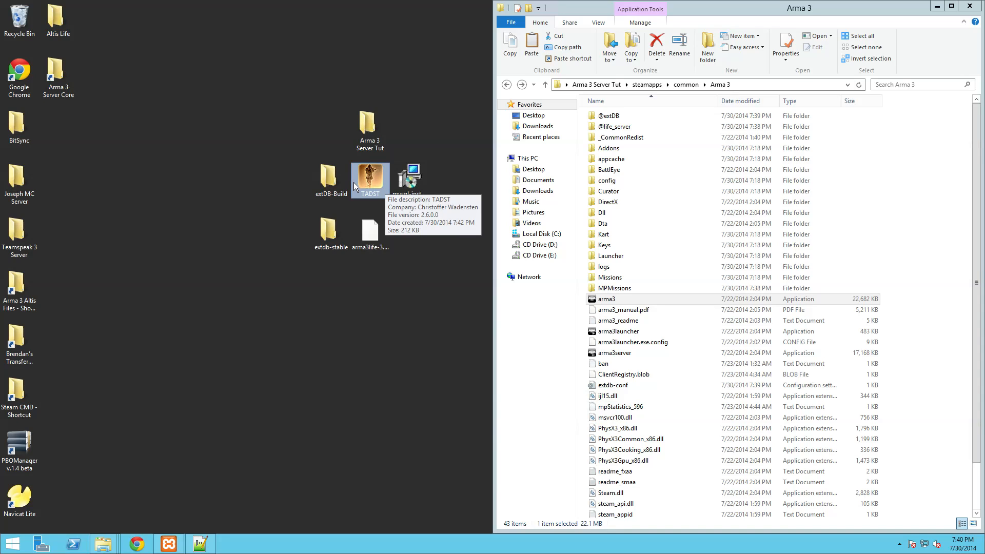
{"action": "right_click", "coordinate": [369, 178]}
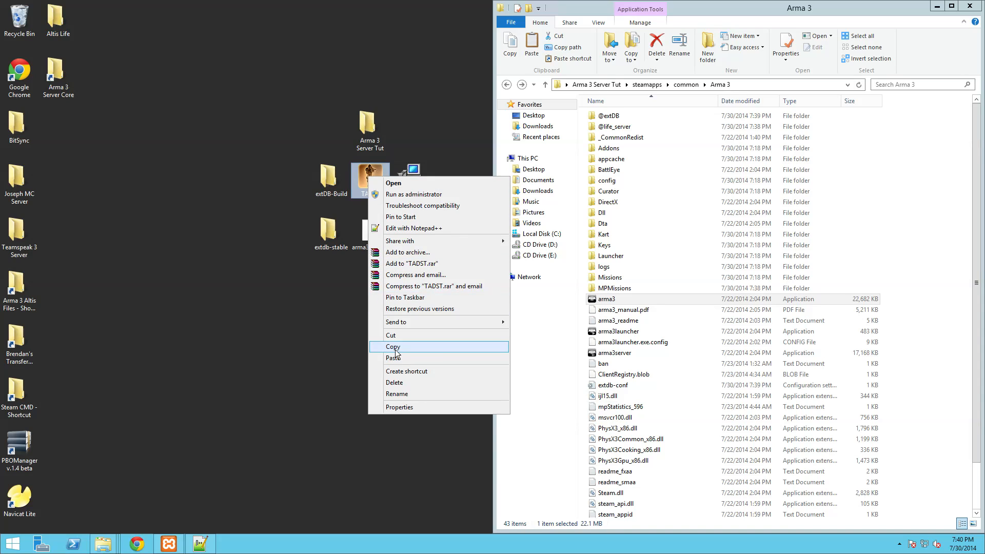
{"action": "left_click", "coordinate": [390, 348]}
{"action": "left_click", "coordinate": [950, 288]}
{"action": "right_click", "coordinate": [950, 283]}
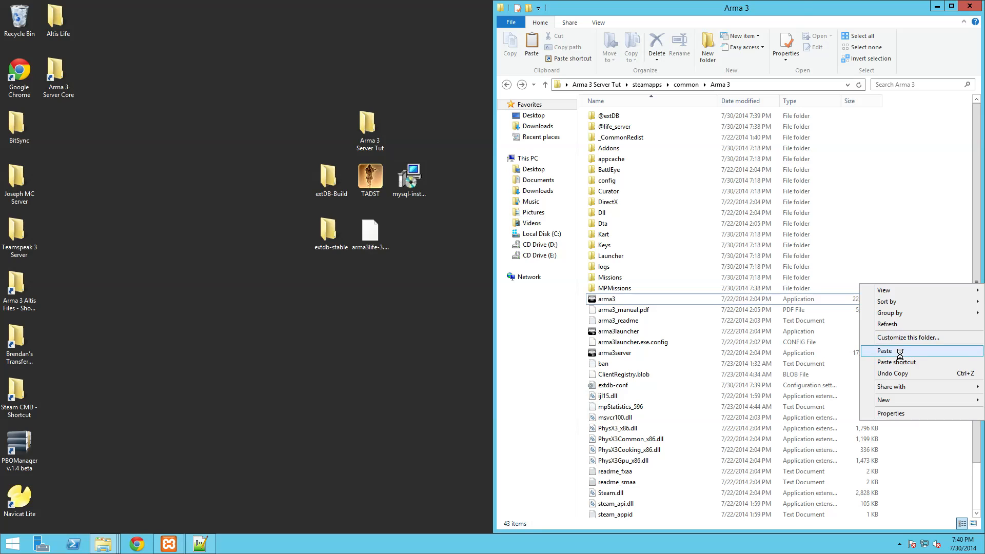
{"action": "left_click", "coordinate": [899, 351]}
{"action": "double_click", "coordinate": [590, 472]}
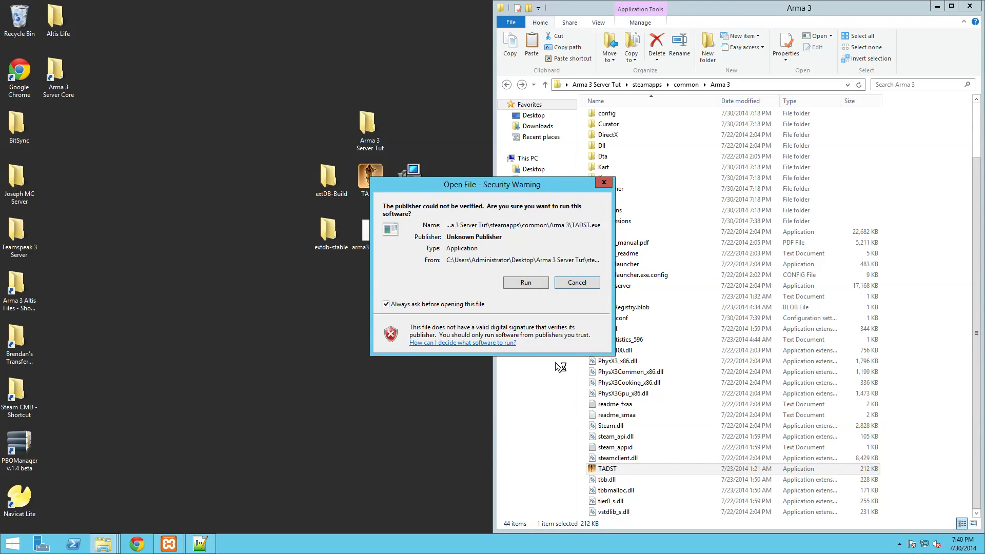
{"action": "left_click", "coordinate": [524, 282]}
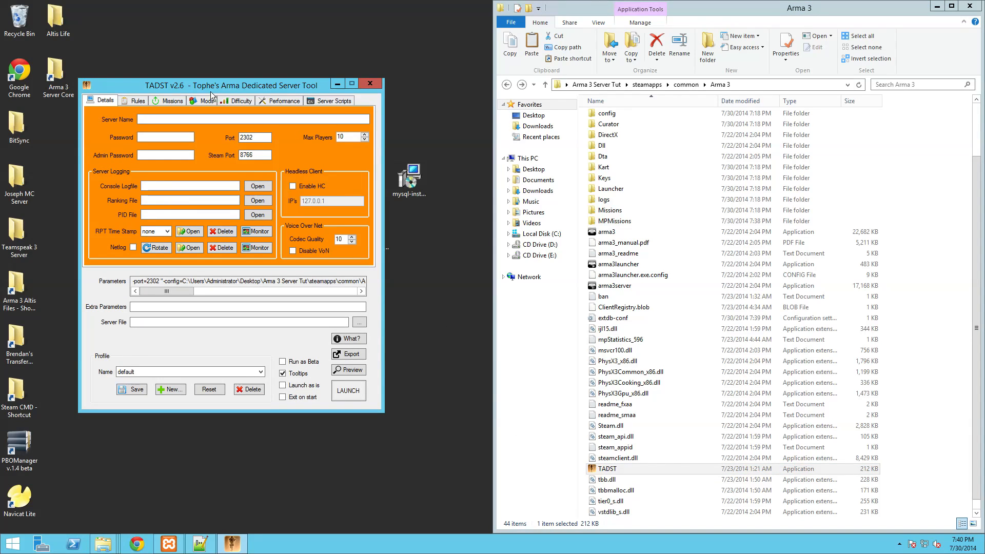
- Move the TADST window toward the screen centre and look over the Max Players, PID File and Server File fields
{"action": "left_click_drag", "start_coordinate": [216, 84], "coordinate": [344, 97]}
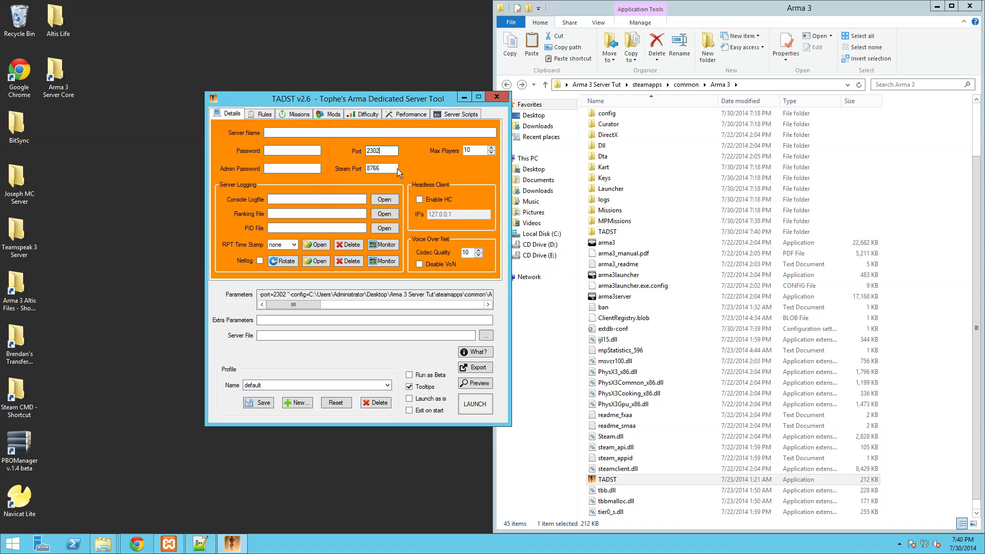
{"action": "left_click", "coordinate": [485, 150]}
{"action": "left_click", "coordinate": [293, 228]}
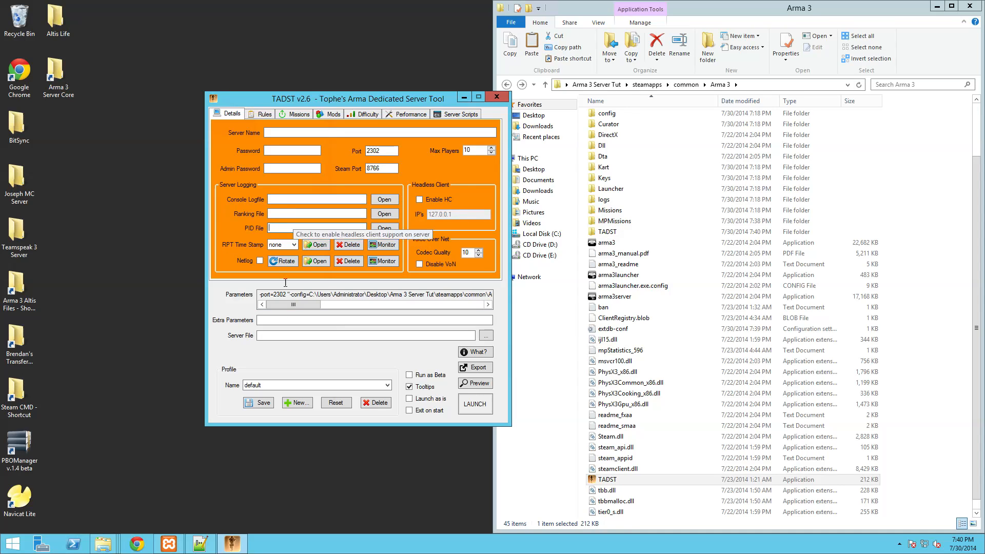
{"action": "left_click", "coordinate": [266, 336]}
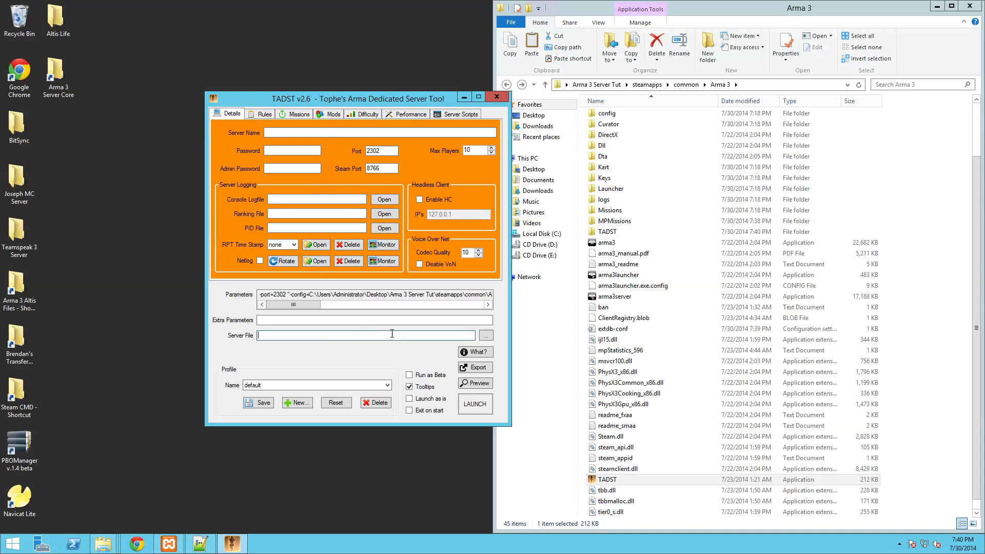
- Enter 'Altis Life Tutorial' as the server name on the Details tab
{"action": "left_click", "coordinate": [250, 113]}
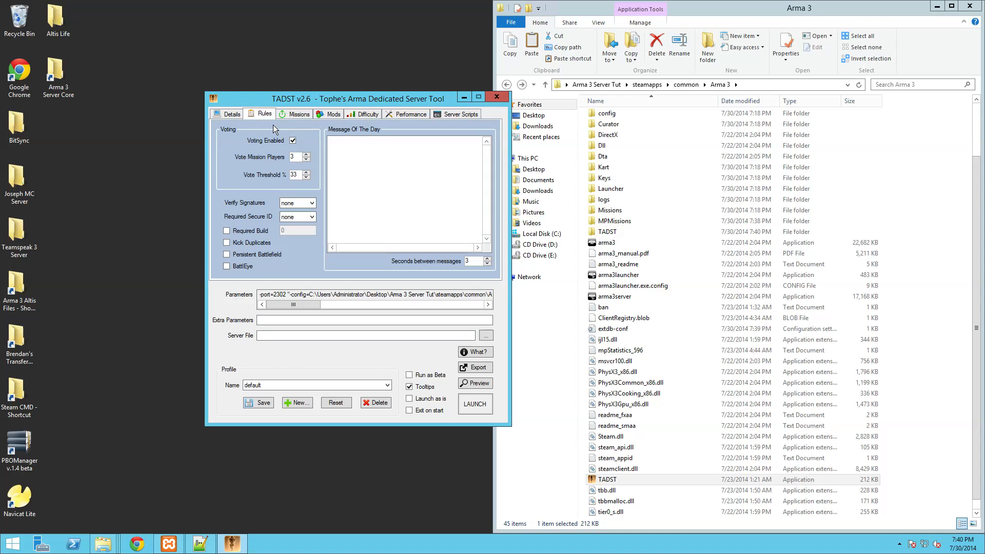
{"action": "left_click", "coordinate": [226, 117]}
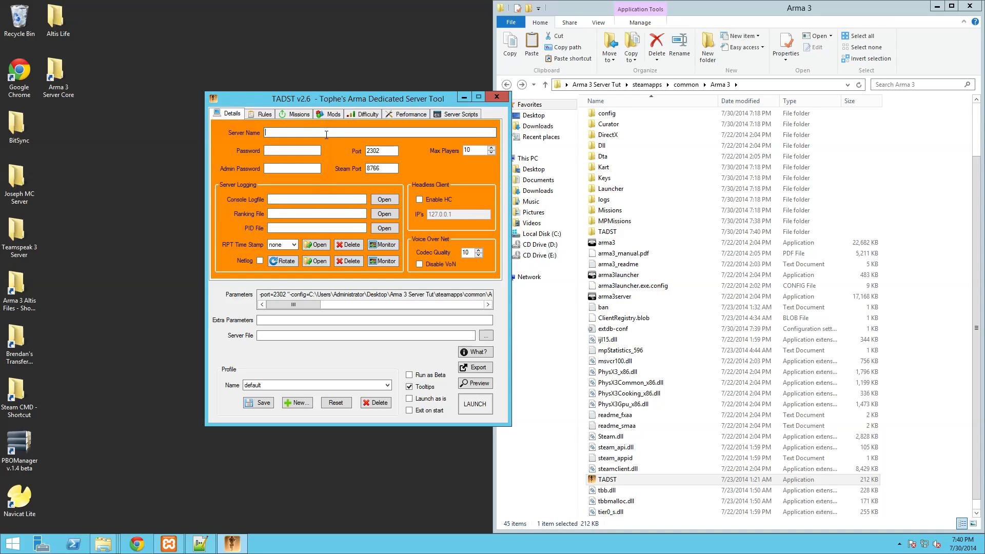
{"action": "type", "text": "Altis Life Tutorial"}
{"action": "left_click", "coordinate": [277, 149]}
{"action": "left_click", "coordinate": [303, 166]}
- Disable voting and set Verify Signatures to v2 and Required Secure ID to 2
{"action": "left_click", "coordinate": [257, 113]}
{"action": "left_click", "coordinate": [293, 141]}
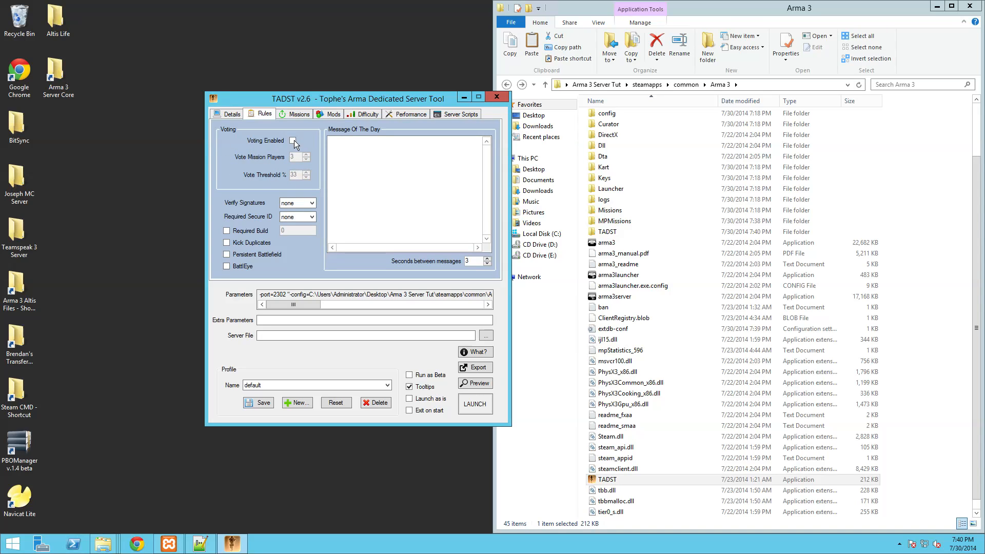
{"action": "left_click", "coordinate": [306, 206]}
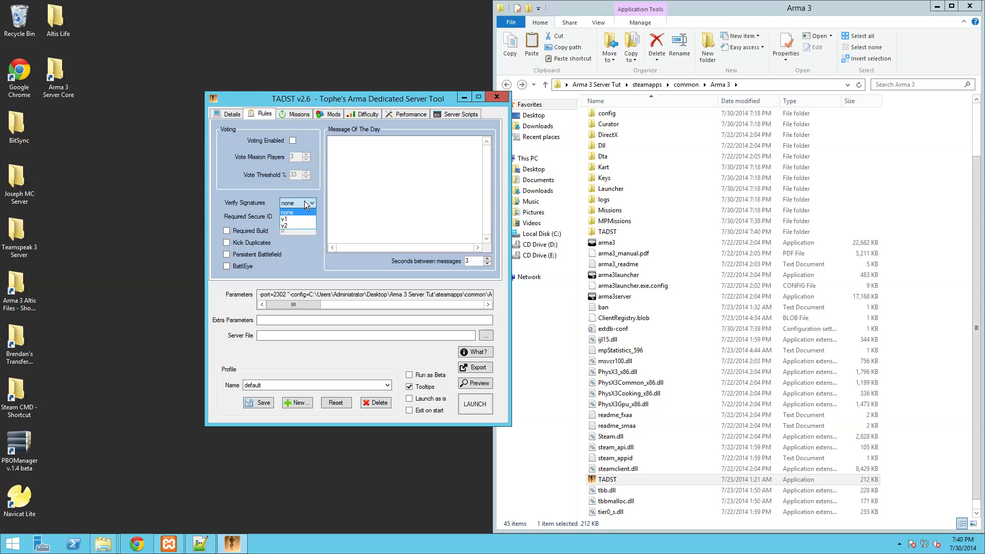
{"action": "left_click", "coordinate": [297, 225]}
{"action": "left_click", "coordinate": [298, 218]}
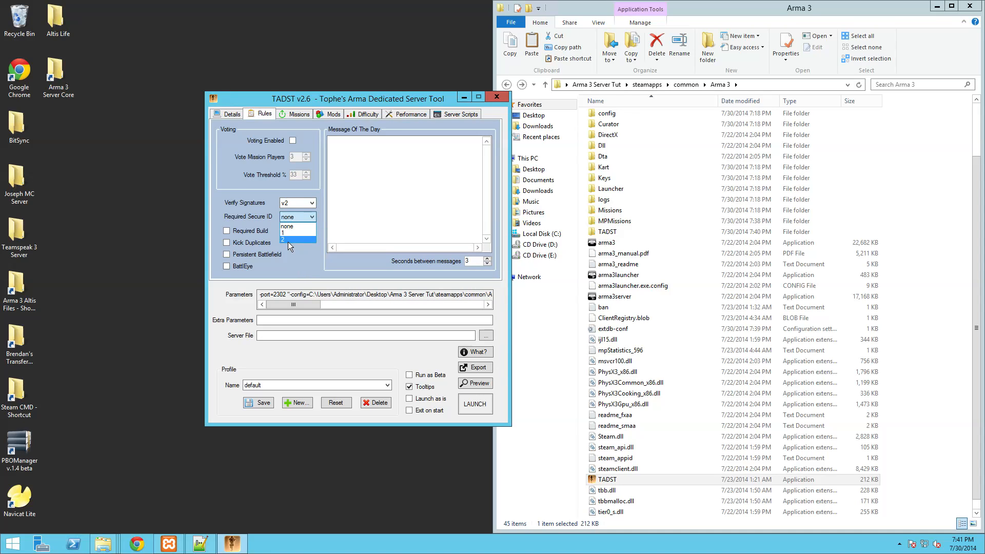
{"action": "left_click", "coordinate": [288, 240]}
- Enable Kick Duplicates, Persistent Battlefield and BattlEye
{"action": "left_click", "coordinate": [226, 242]}
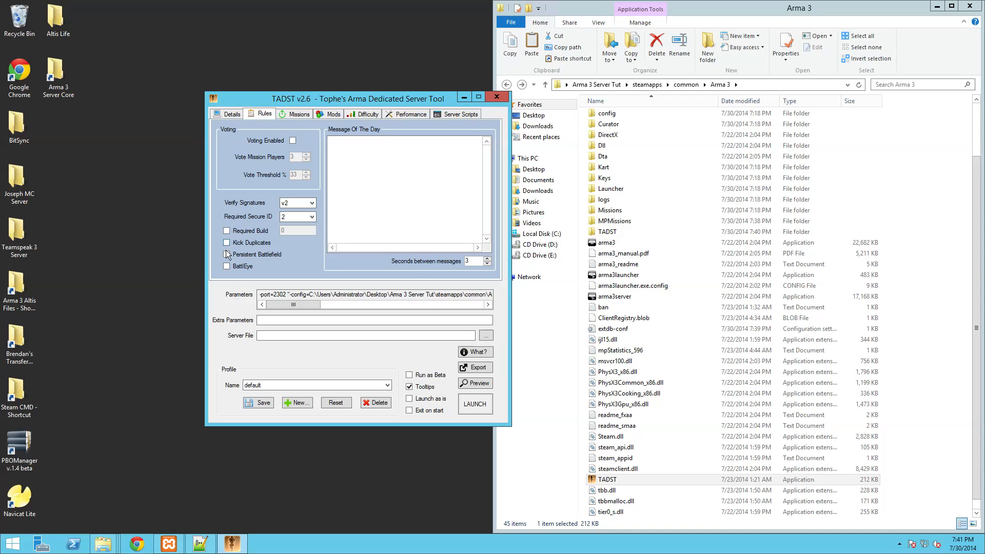
{"action": "left_click", "coordinate": [226, 254]}
{"action": "left_click", "coordinate": [226, 266]}
{"action": "mouse_move", "coordinate": [296, 214]}
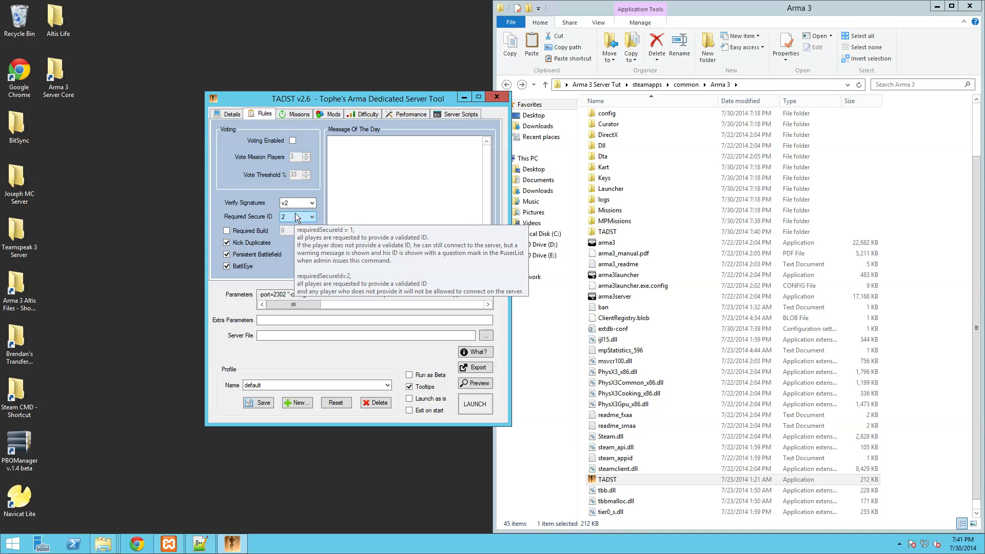
- Add Altis_Life.Altis.pbo to the mission cycle
{"action": "left_click", "coordinate": [293, 118]}
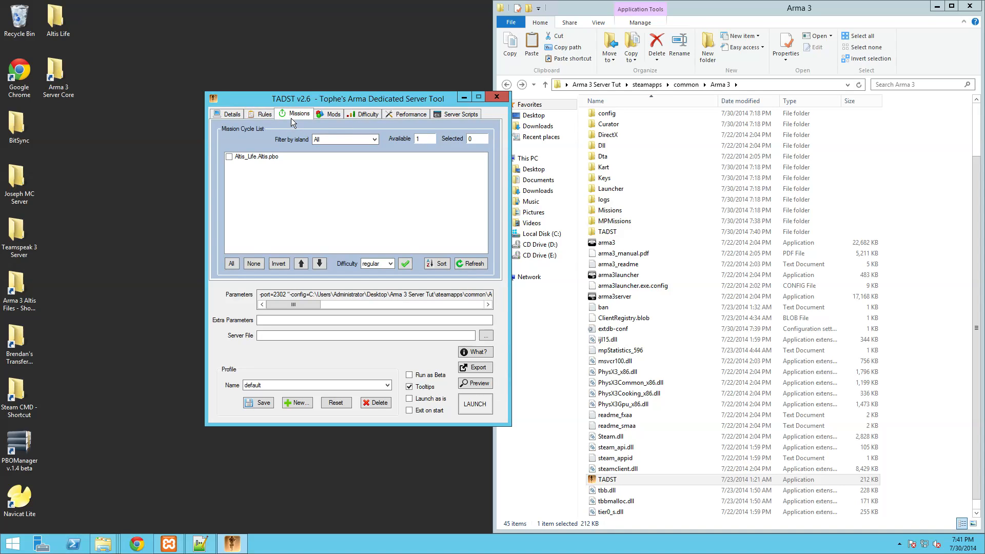
{"action": "left_click", "coordinate": [229, 156]}
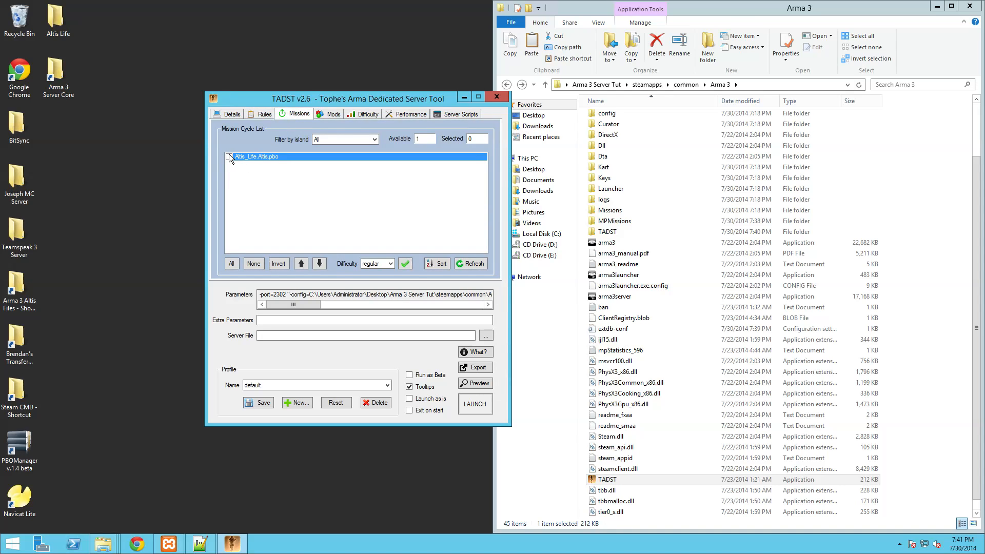
{"action": "left_click", "coordinate": [229, 157]}
{"action": "left_click", "coordinate": [330, 114]}
{"action": "left_click", "coordinate": [230, 156]}
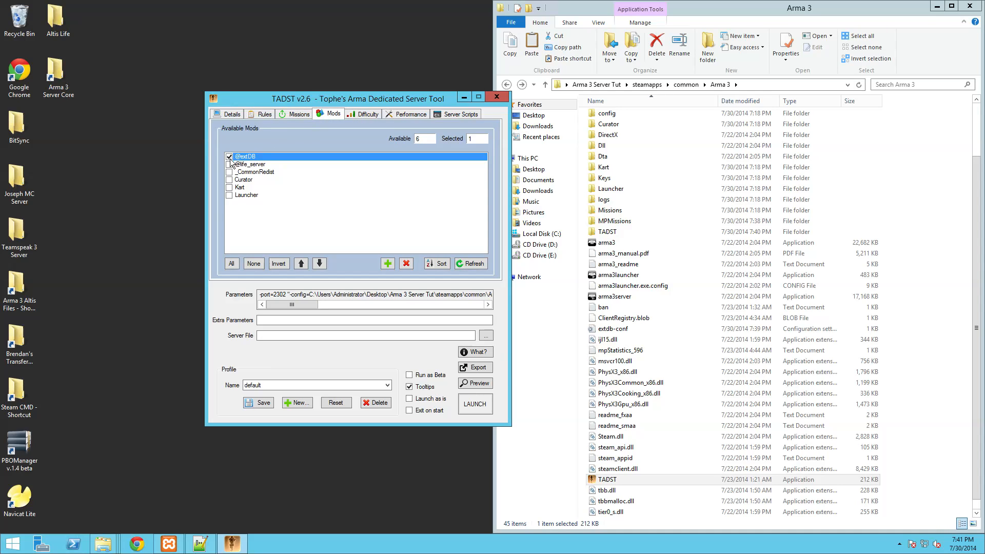
{"action": "left_click", "coordinate": [229, 164]}
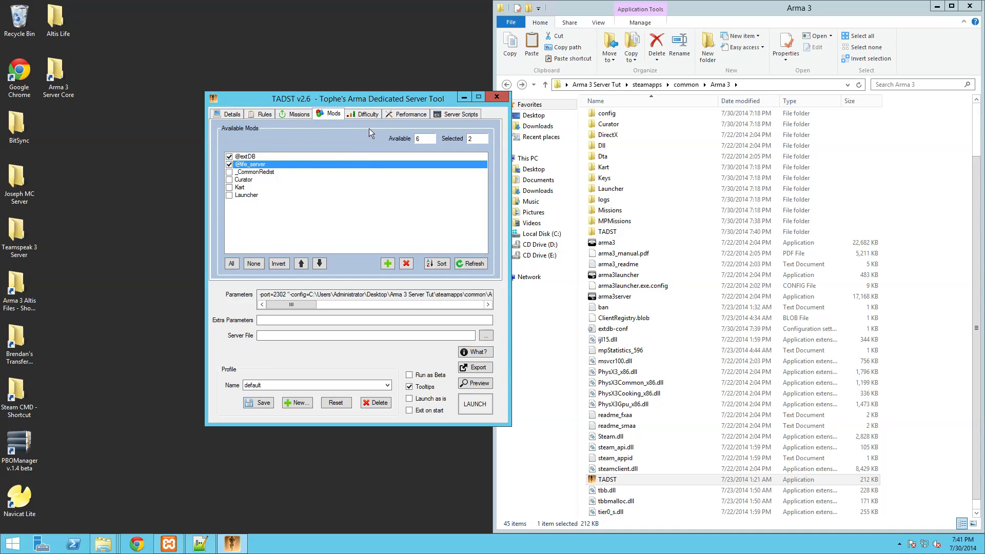
{"action": "left_click", "coordinate": [358, 116]}
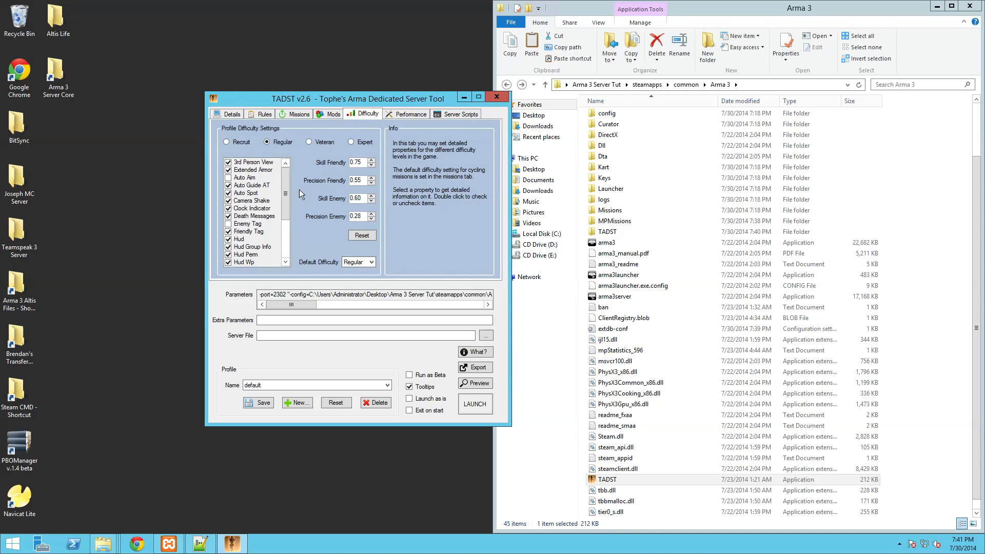
- Review the Difficulty list and the Performance minimum and maximum bandwidth defaults without changes
{"action": "mouse_move", "coordinate": [285, 190]}
{"action": "left_mouse_down"}
{"action": "mouse_move", "coordinate": [281, 241]}
{"action": "mouse_move", "coordinate": [285, 172]}
{"action": "left_mouse_up"}
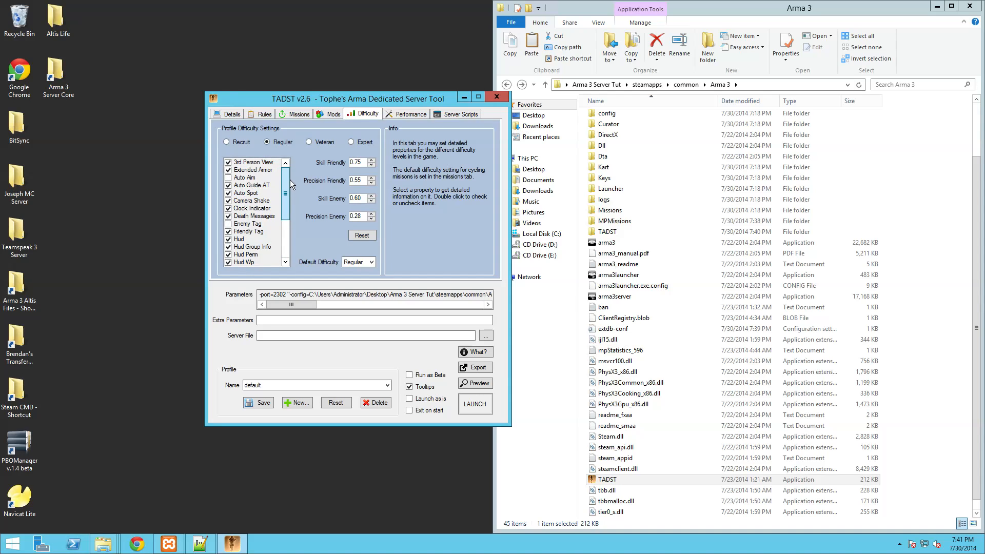
{"action": "left_click", "coordinate": [405, 114]}
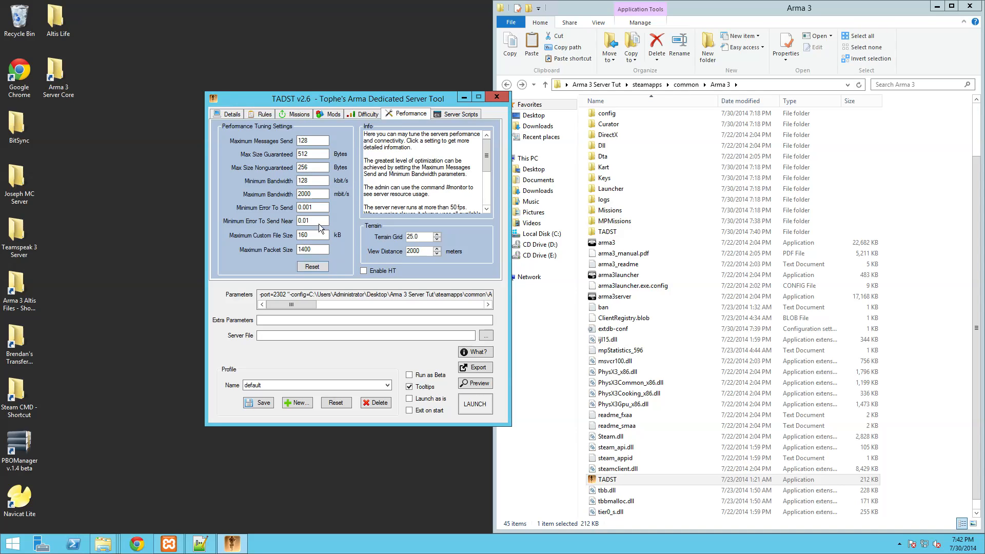
{"action": "left_click", "coordinate": [315, 180]}
{"action": "left_click", "coordinate": [317, 195]}
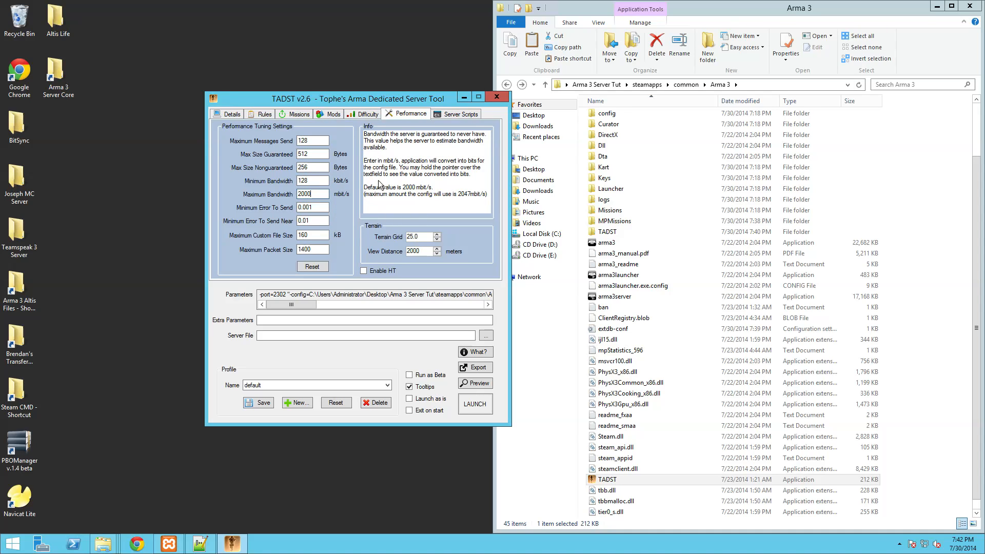
{"action": "left_click", "coordinate": [439, 115]}
{"action": "left_click", "coordinate": [420, 118]}
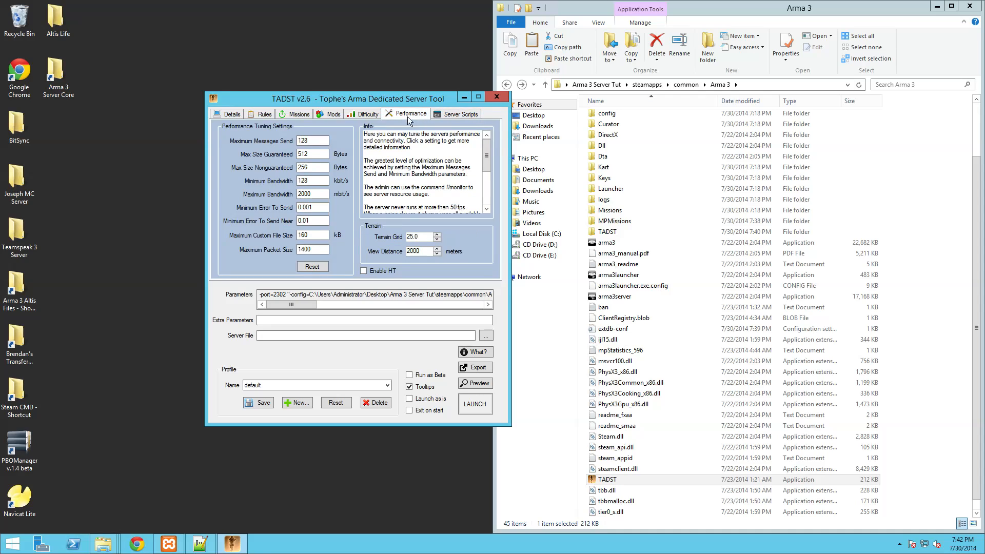
{"action": "left_click", "coordinate": [358, 116]}
{"action": "left_click", "coordinate": [333, 116]}
- Set a server password and change Max Players to 50 on the Details tab
{"action": "left_click", "coordinate": [296, 117]}
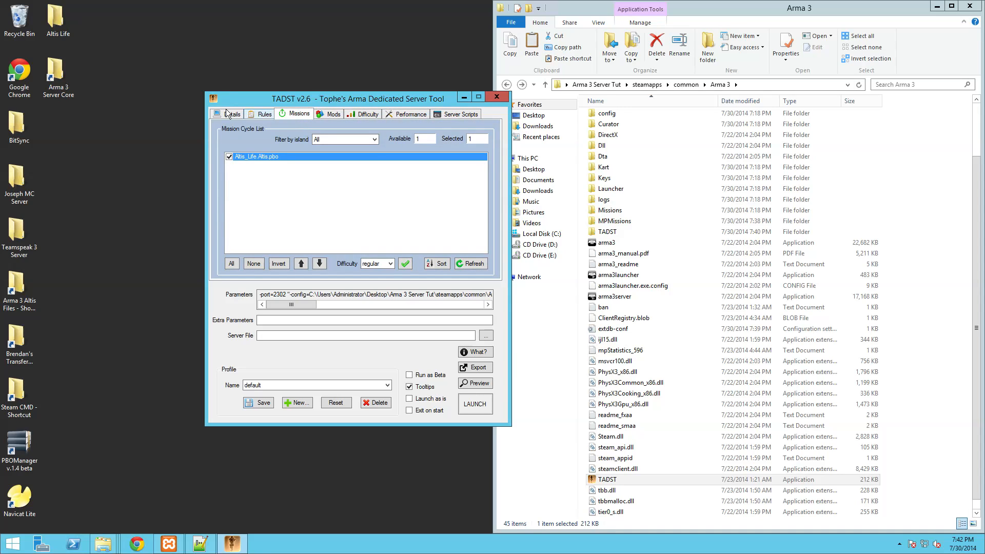
{"action": "left_click", "coordinate": [254, 116]}
{"action": "left_click", "coordinate": [231, 115]}
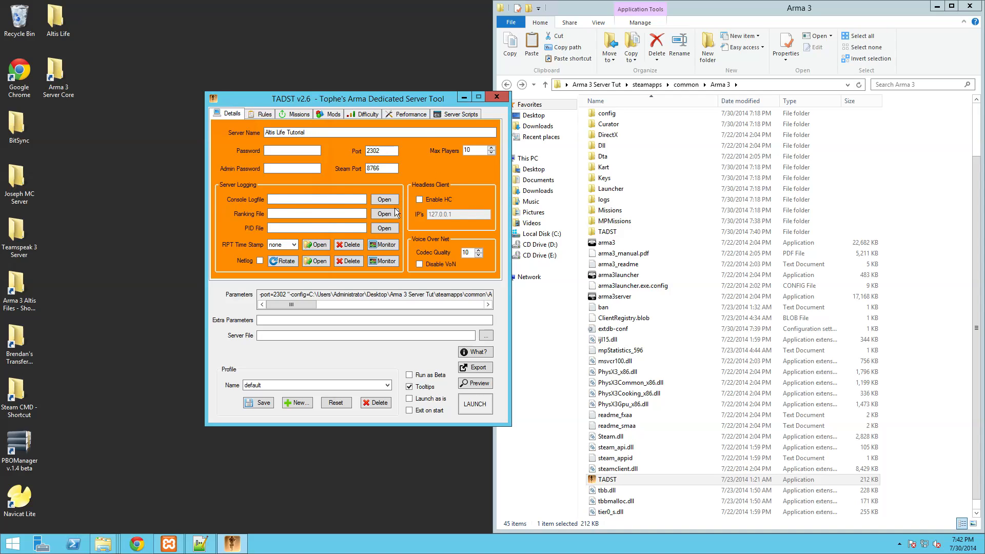
{"action": "left_click", "coordinate": [308, 153]}
{"action": "key", "text": "Tab"}
{"action": "key", "text": "BackSpace"}
{"action": "type", "text": "50"}
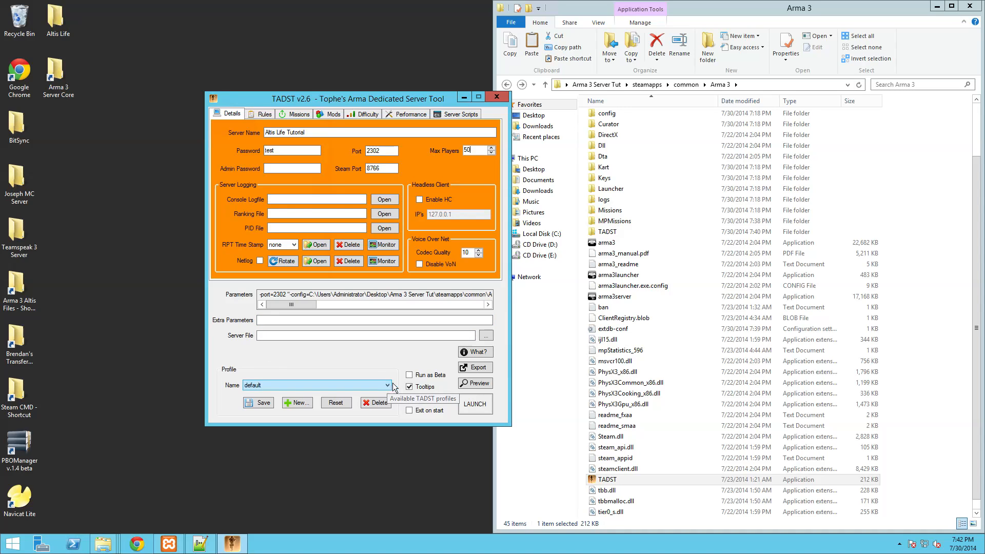
- Check each TADST tab from Rules to Server Scripts, ending back on Details
{"action": "left_click", "coordinate": [262, 115]}
{"action": "left_click", "coordinate": [298, 114]}
{"action": "left_click", "coordinate": [332, 114]}
{"action": "left_click", "coordinate": [365, 114]}
{"action": "left_click", "coordinate": [409, 114]}
{"action": "left_click", "coordinate": [444, 116]}
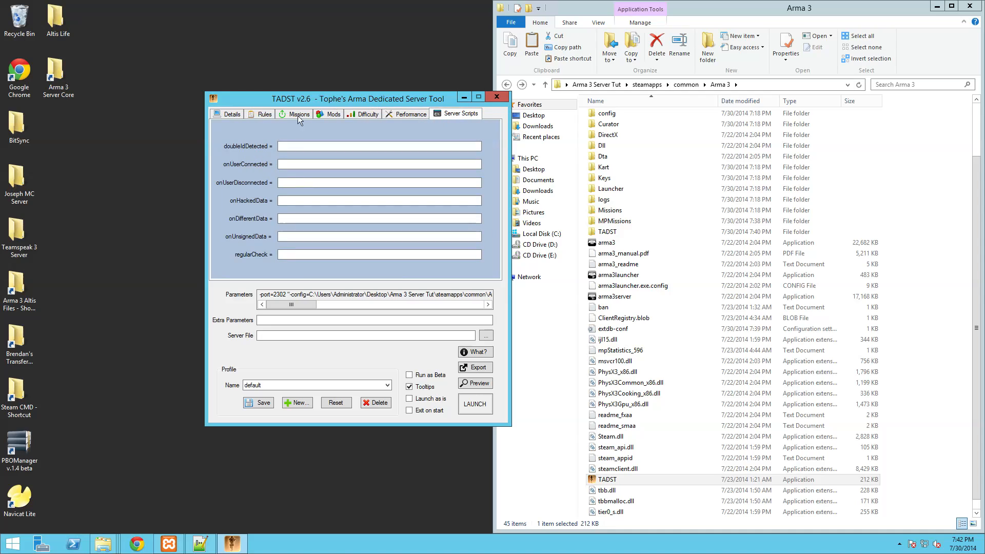
{"action": "left_click", "coordinate": [230, 114]}
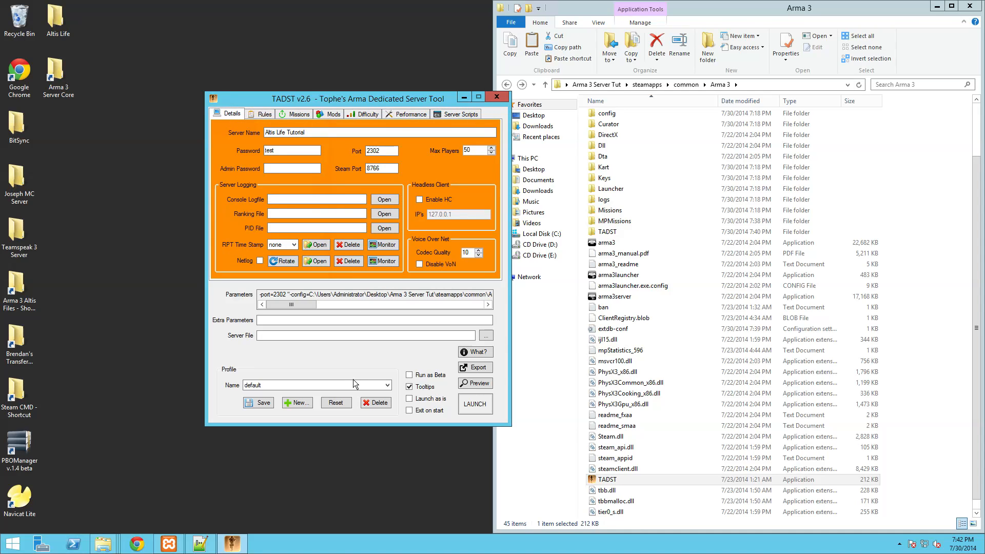
{"action": "mouse_move", "coordinate": [979, 5]}
{"action": "left_click", "coordinate": [974, 103]}
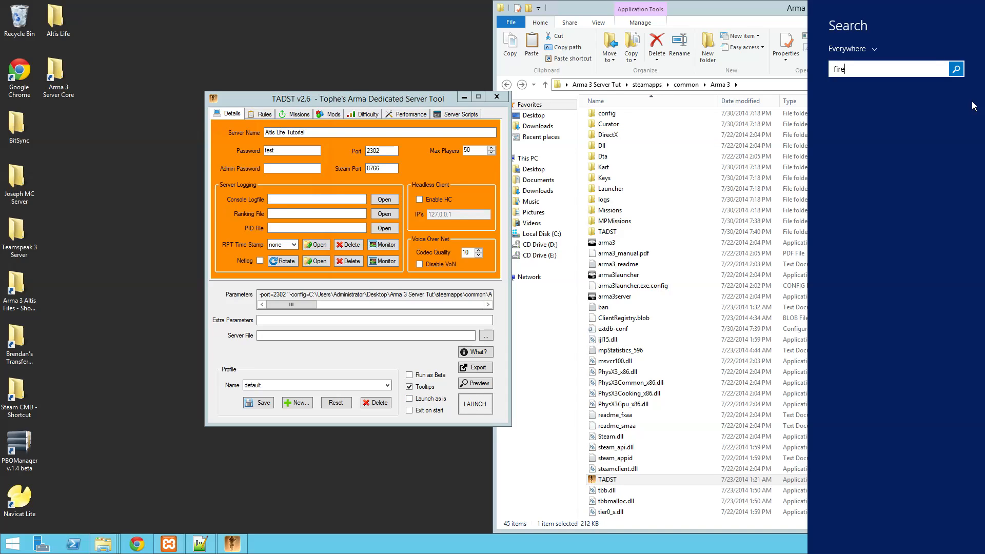
{"action": "left_click", "coordinate": [974, 106]}
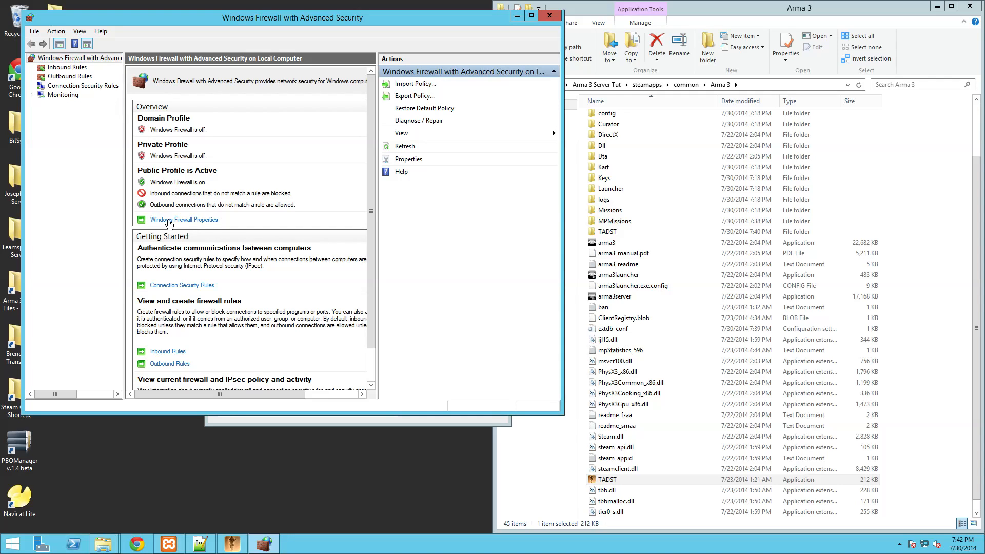
{"action": "left_click", "coordinate": [169, 220]}
{"action": "left_click", "coordinate": [291, 119]}
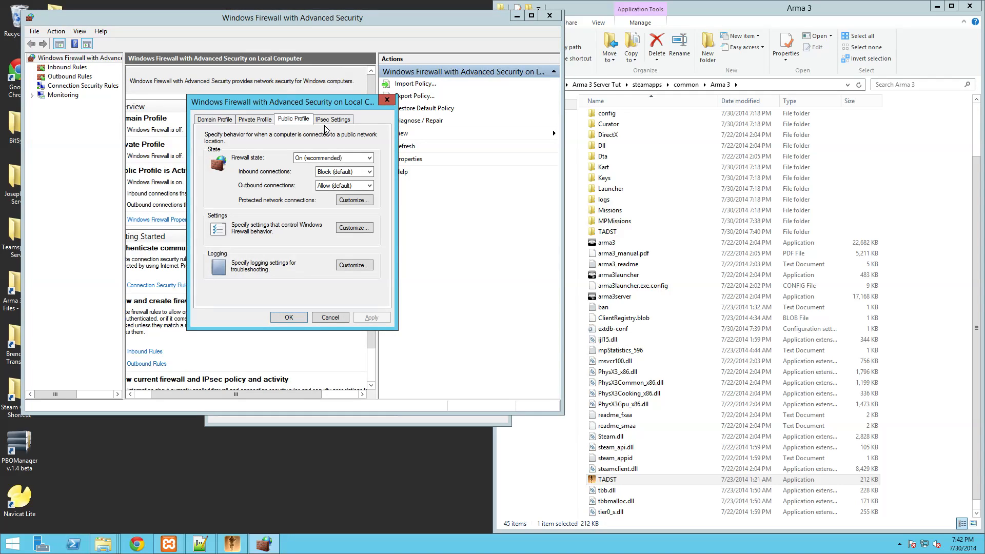
{"action": "left_click", "coordinate": [331, 120]}
{"action": "left_click", "coordinate": [291, 120]}
{"action": "left_click", "coordinate": [321, 173]}
{"action": "left_click", "coordinate": [316, 246]}
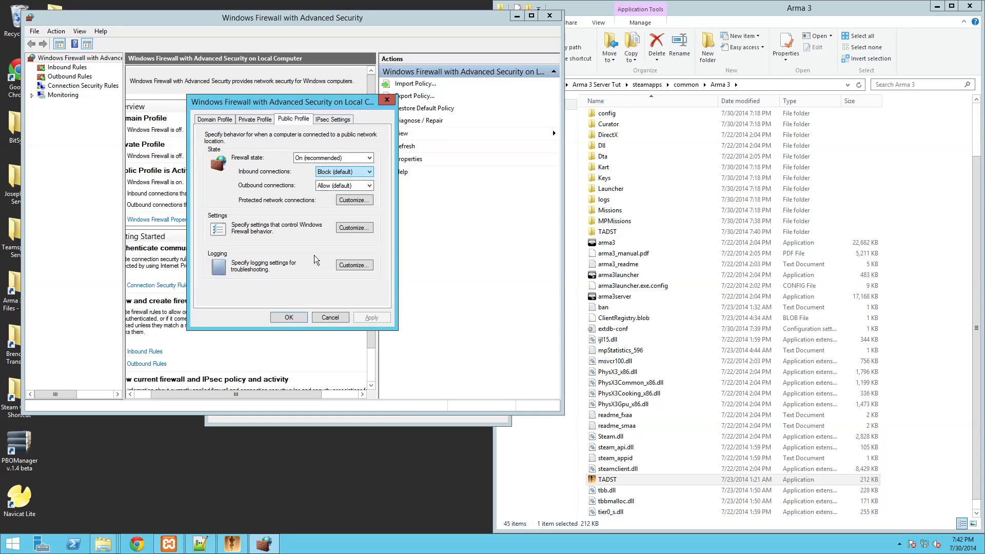
{"action": "left_click", "coordinate": [330, 317]}
{"action": "left_click", "coordinate": [67, 68]}
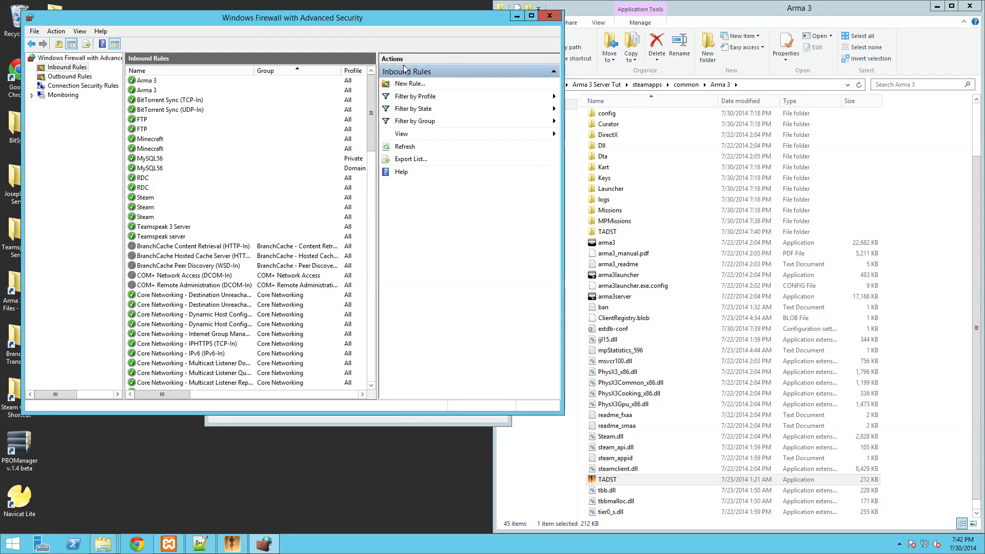
{"action": "left_click", "coordinate": [549, 15]}
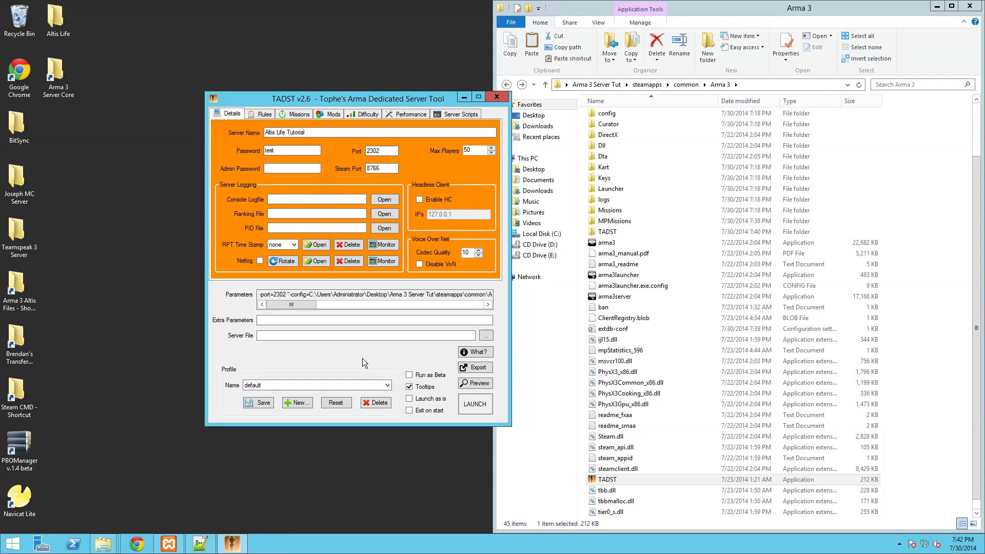
- Attempt to launch the server and dismiss the missing server executable warning
{"action": "left_click", "coordinate": [480, 403]}
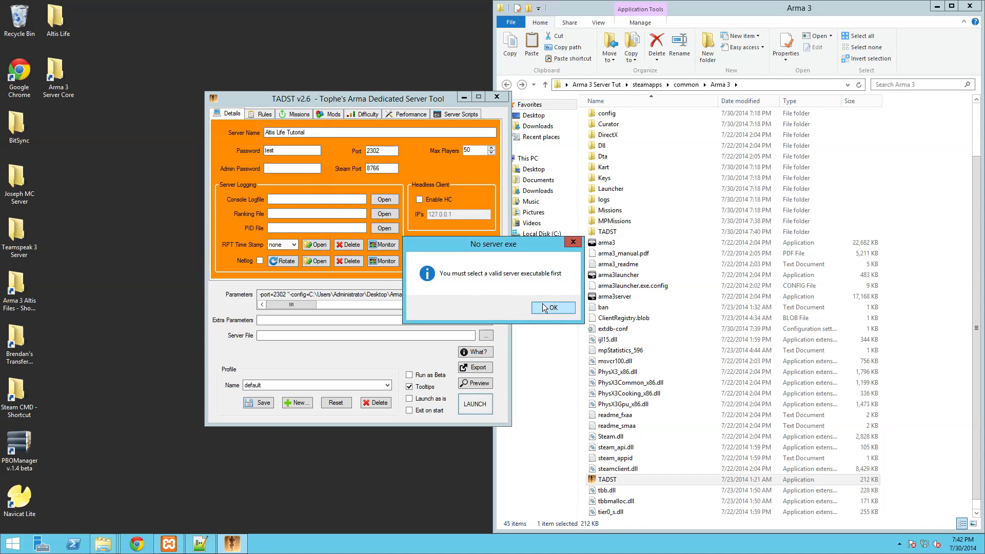
{"action": "left_click", "coordinate": [549, 307]}
{"action": "left_click", "coordinate": [486, 336]}
{"action": "left_click", "coordinate": [645, 369]}
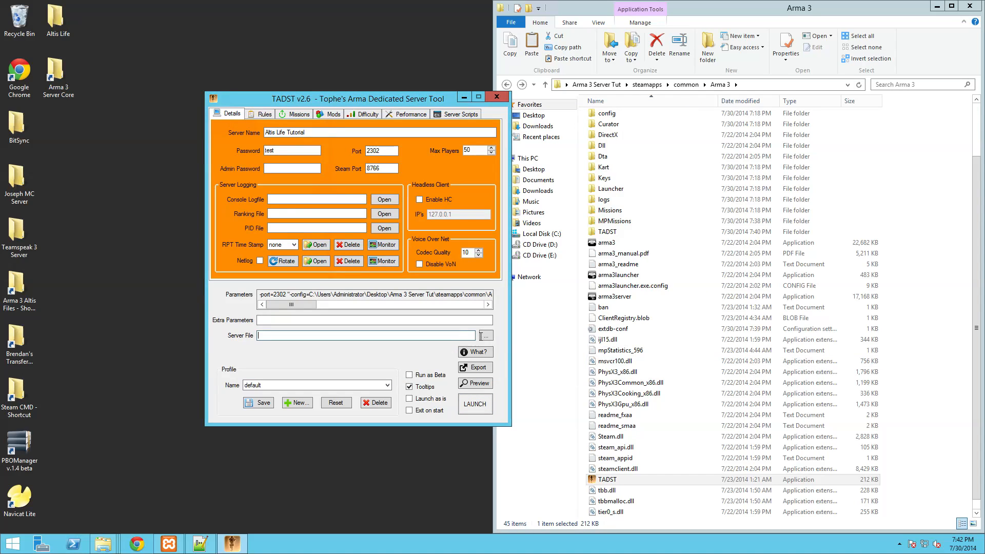
- Choose arma3server as the Server File and minimize TADST while the server loads
{"action": "left_click", "coordinate": [485, 335]}
{"action": "scroll", "coordinate": [691, 236], "scroll_direction": "down", "scroll_amount": 2}
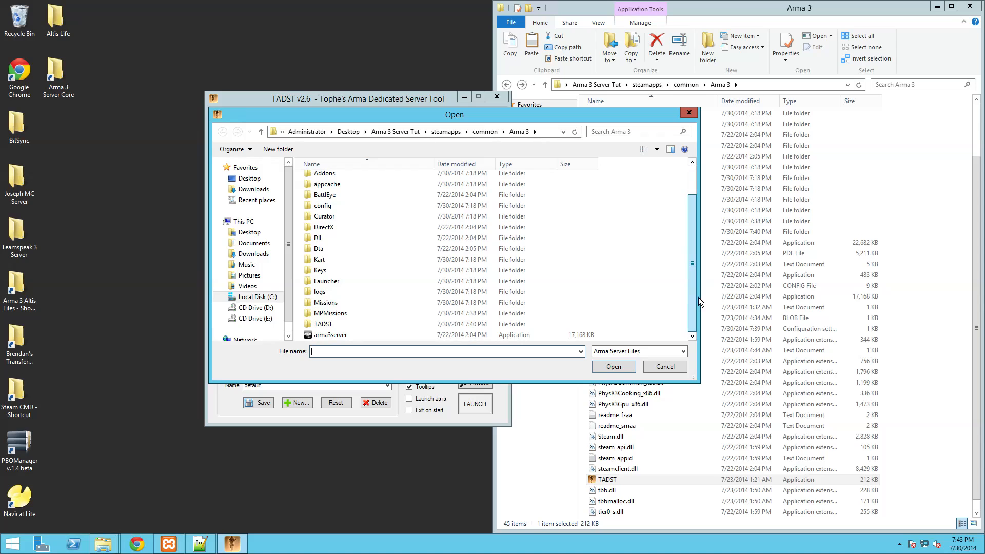
{"action": "double_click", "coordinate": [323, 336]}
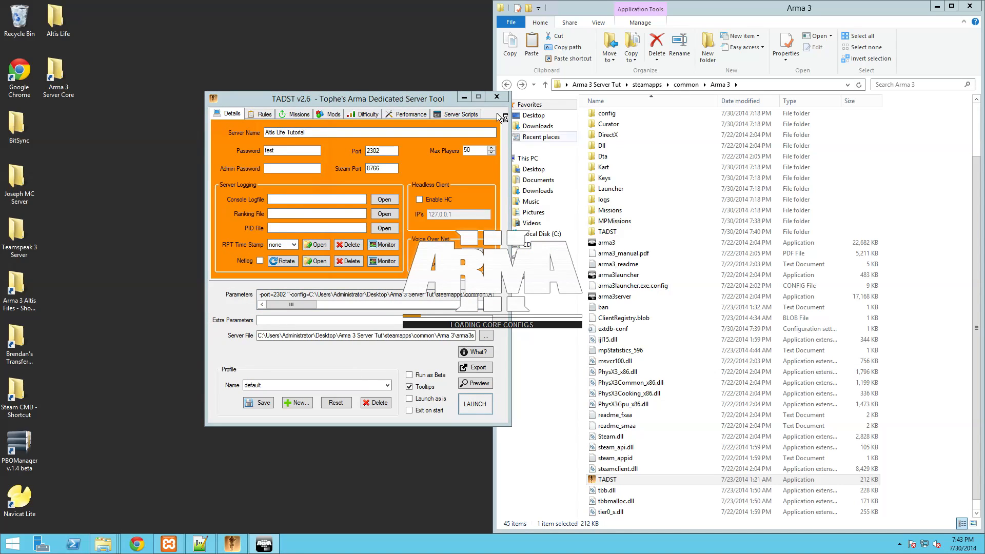
{"action": "left_click", "coordinate": [464, 97]}
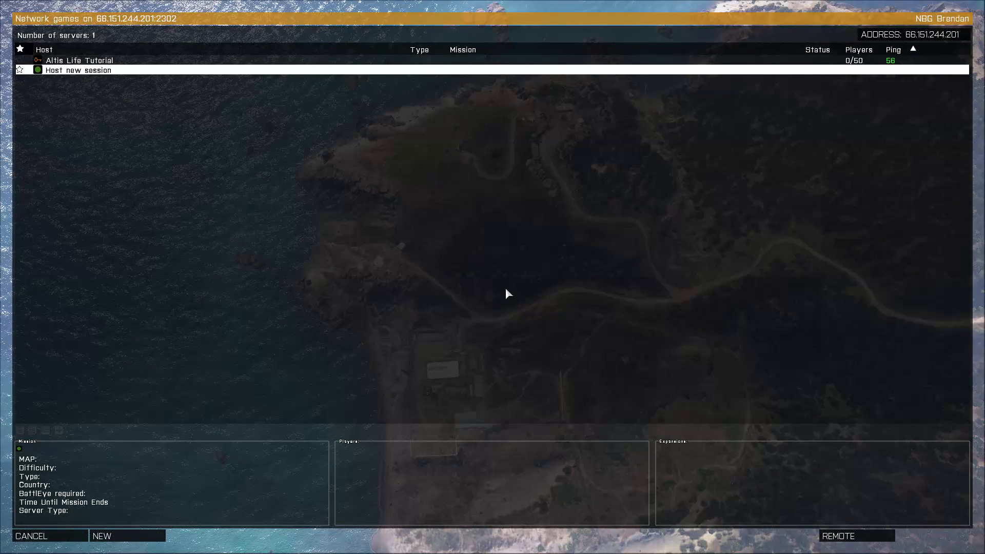
- Join Altis Life Tutorial with the server password and take the Civilian Civ 1 slot
{"action": "double_click", "coordinate": [96, 61]}
{"action": "key", "text": "Return"}
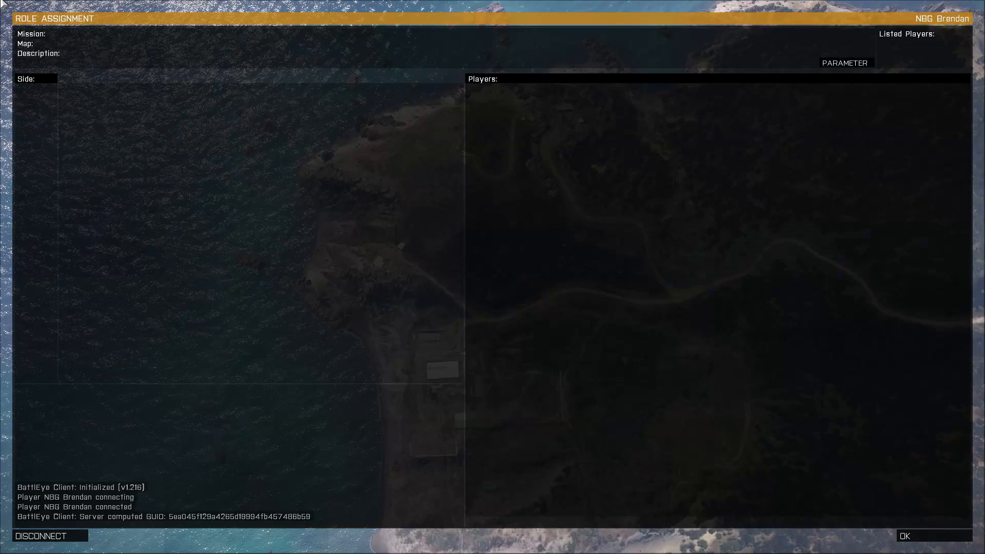
{"action": "left_click", "coordinate": [36, 155]}
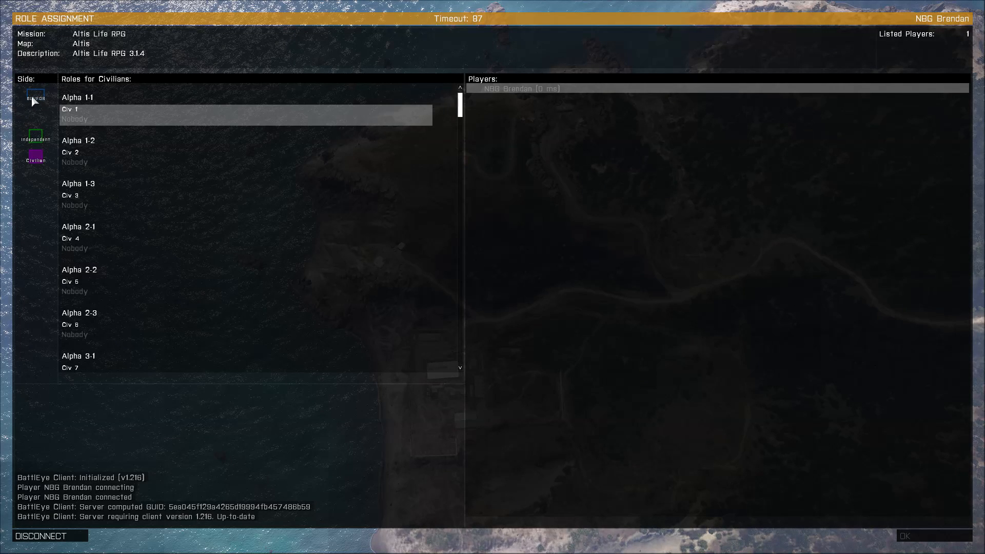
{"action": "left_click", "coordinate": [74, 109]}
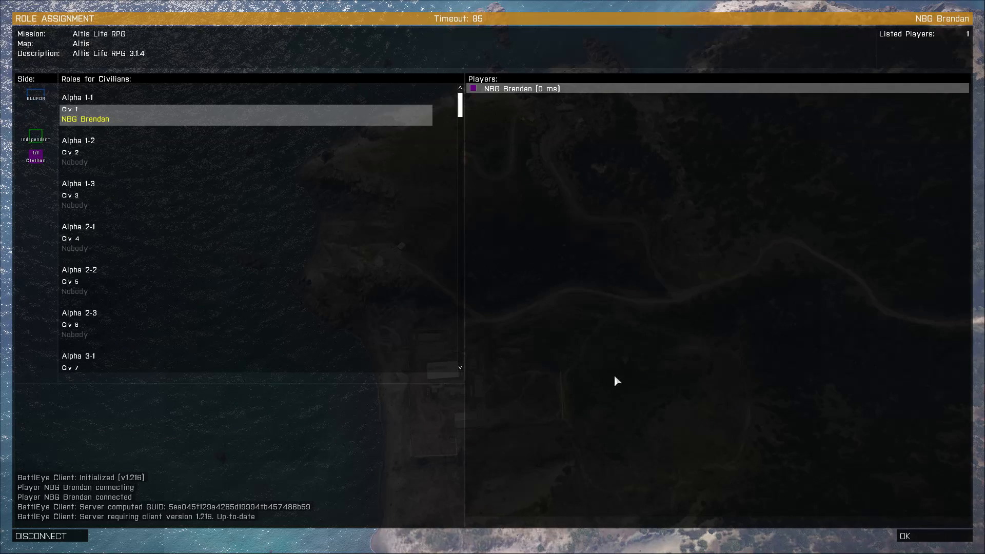
{"action": "left_click", "coordinate": [919, 537]}
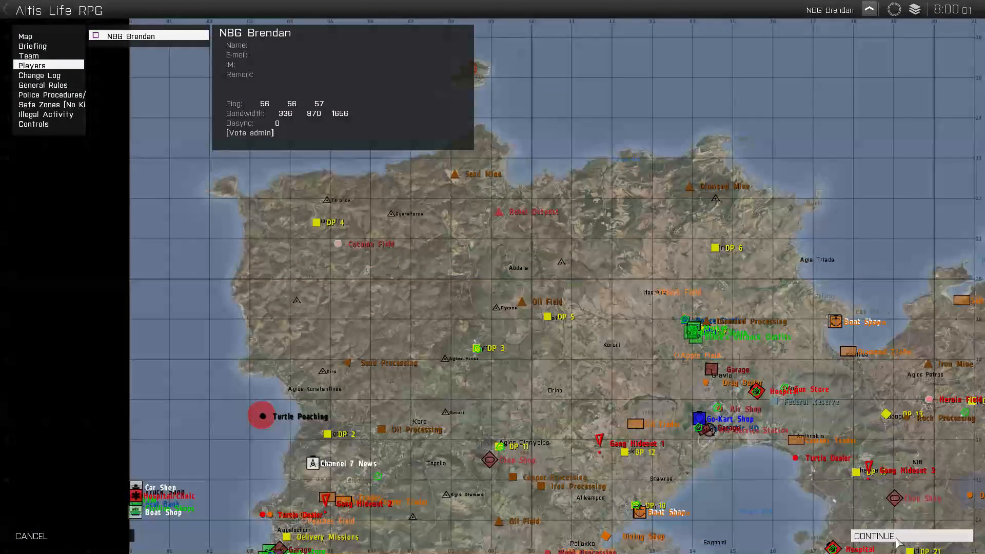
- Continue past the Altis Life RPG V3.1.4 briefing map into the mission
{"action": "left_click", "coordinate": [911, 536]}
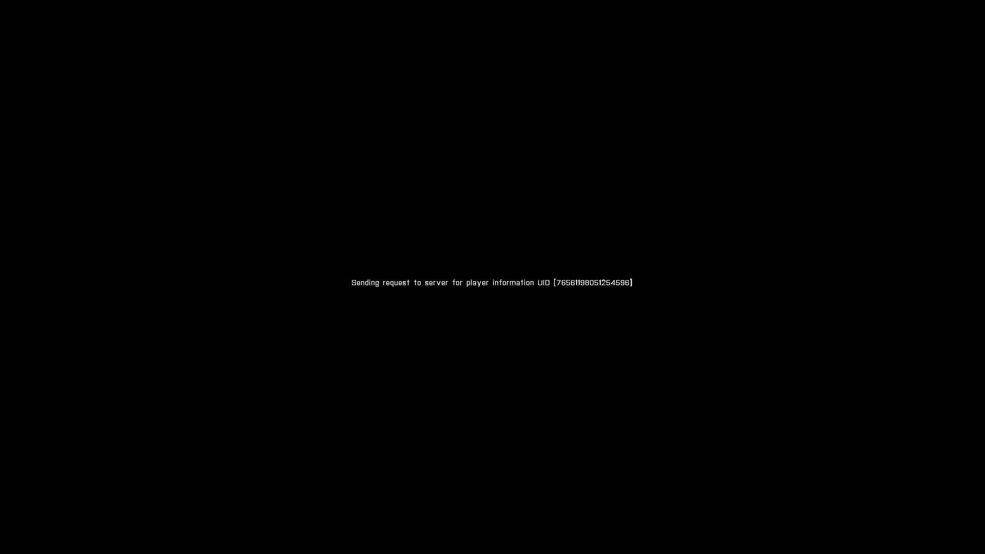
- Open and resume the pause menu while waiting, then Alt+Tab to the server console desktop
{"action": "key", "text": "Escape"}
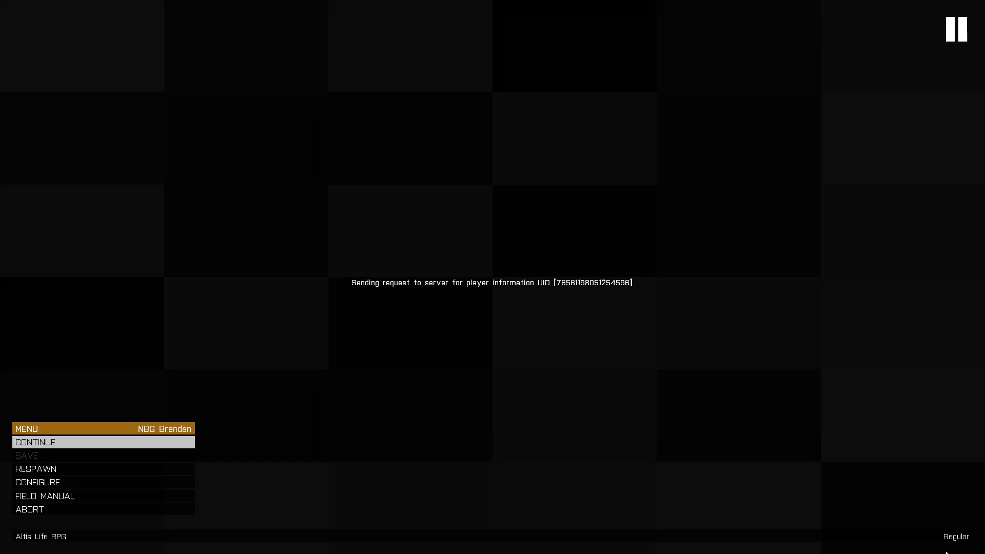
{"action": "left_click", "coordinate": [133, 509]}
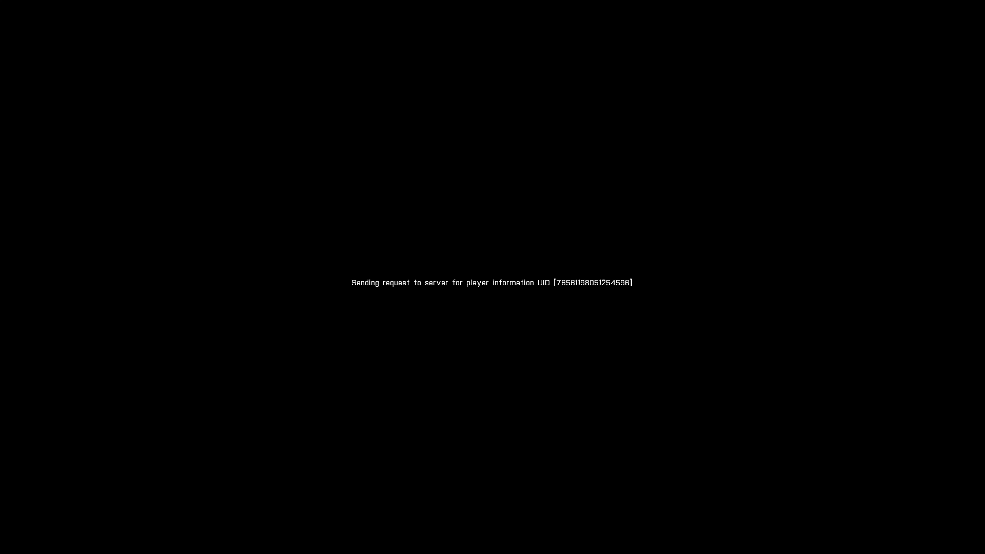
{"action": "key", "text": "Escape"}
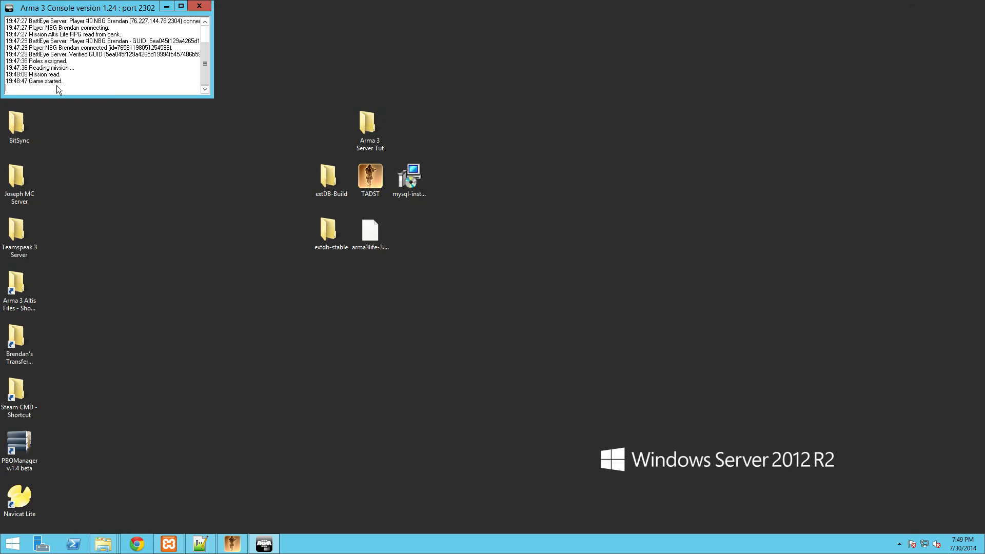
{"action": "key", "text": "alt+Tab"}
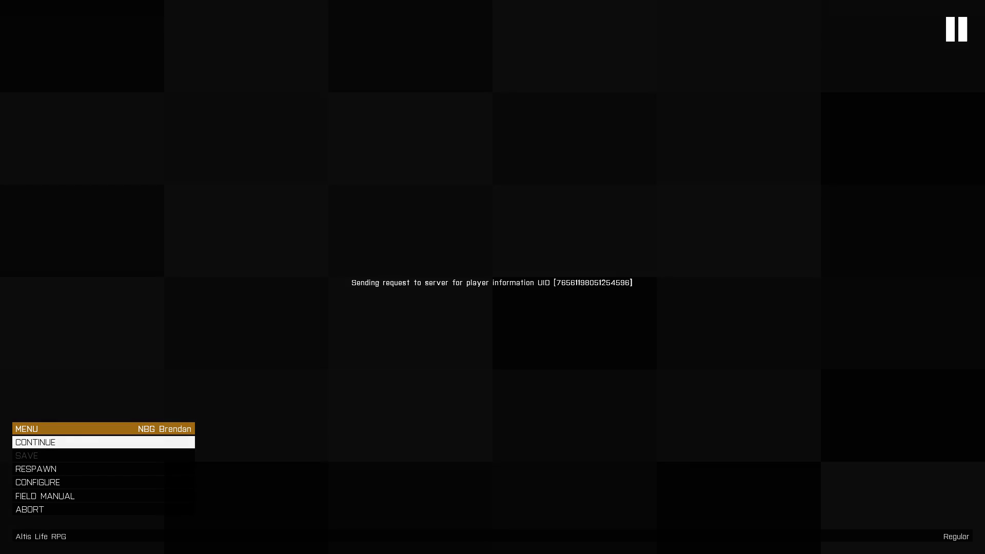
{"action": "key", "text": "alt+Tab"}
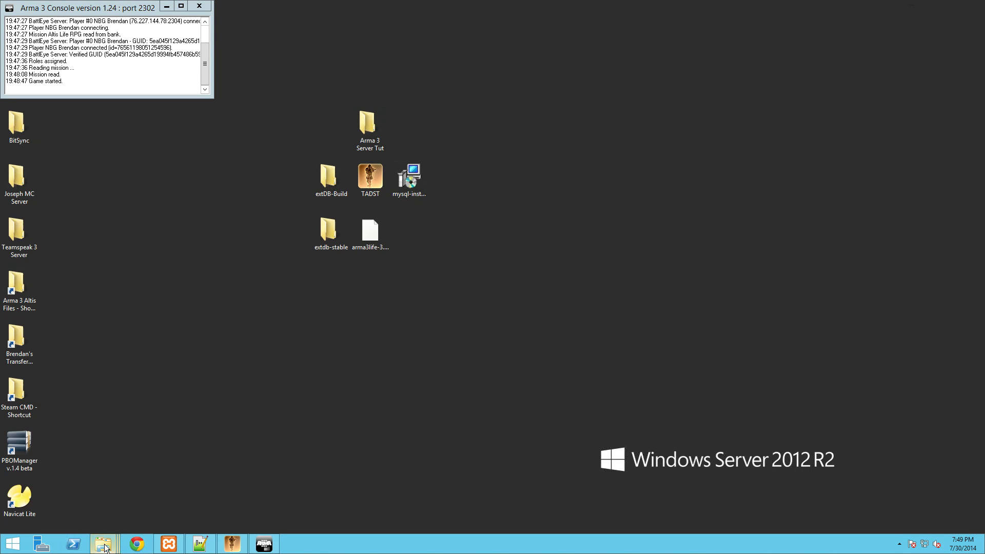
- Launch Navicat Lite and open the altislife connection and the arma3life database
{"action": "mouse_move", "coordinate": [103, 543]}
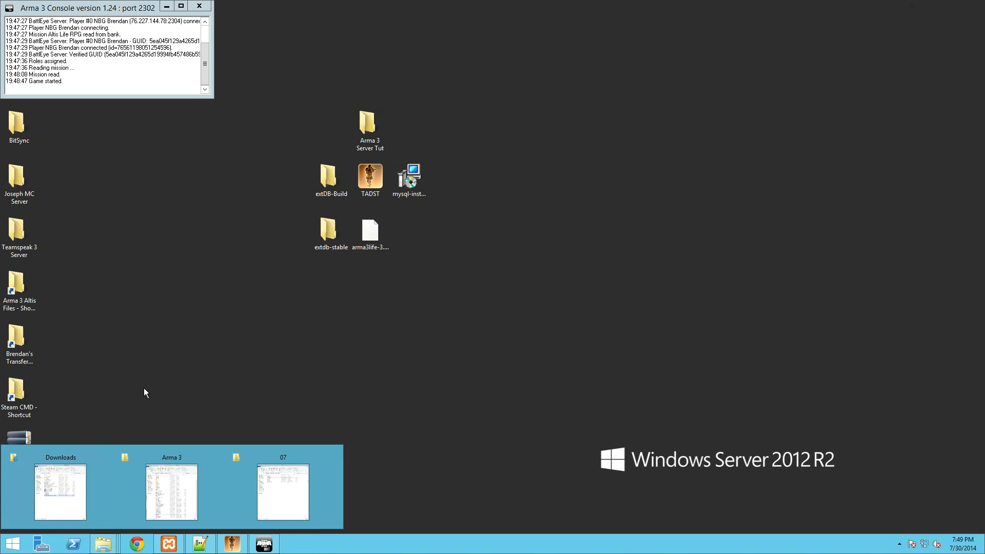
{"action": "double_click", "coordinate": [24, 507]}
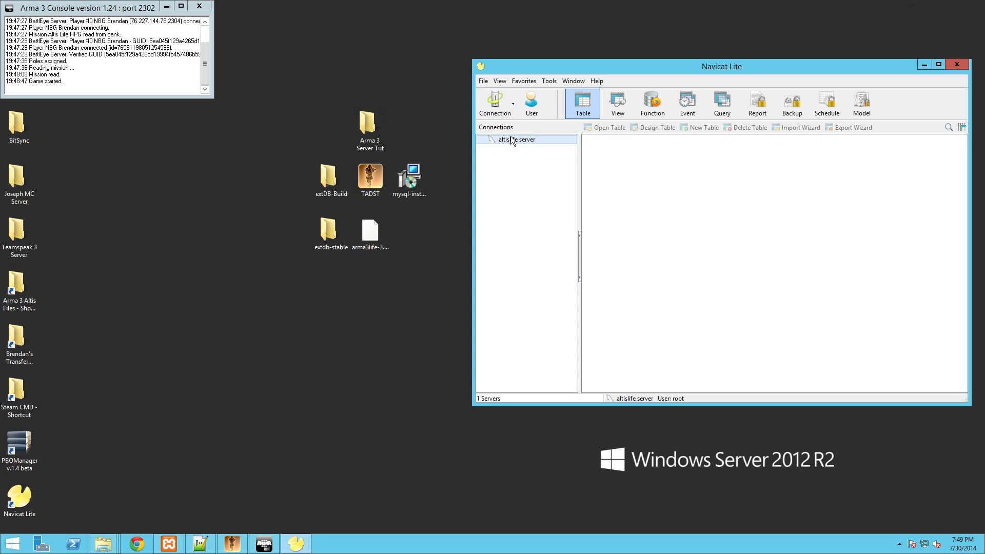
{"action": "right_click", "coordinate": [511, 139]}
{"action": "left_click", "coordinate": [518, 146]}
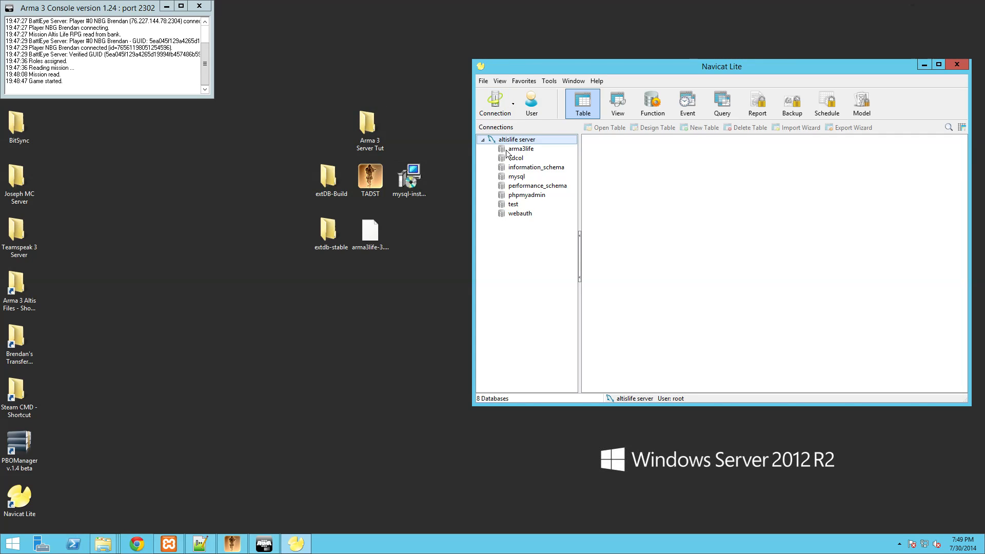
{"action": "left_click", "coordinate": [508, 149]}
{"action": "right_click", "coordinate": [516, 149]}
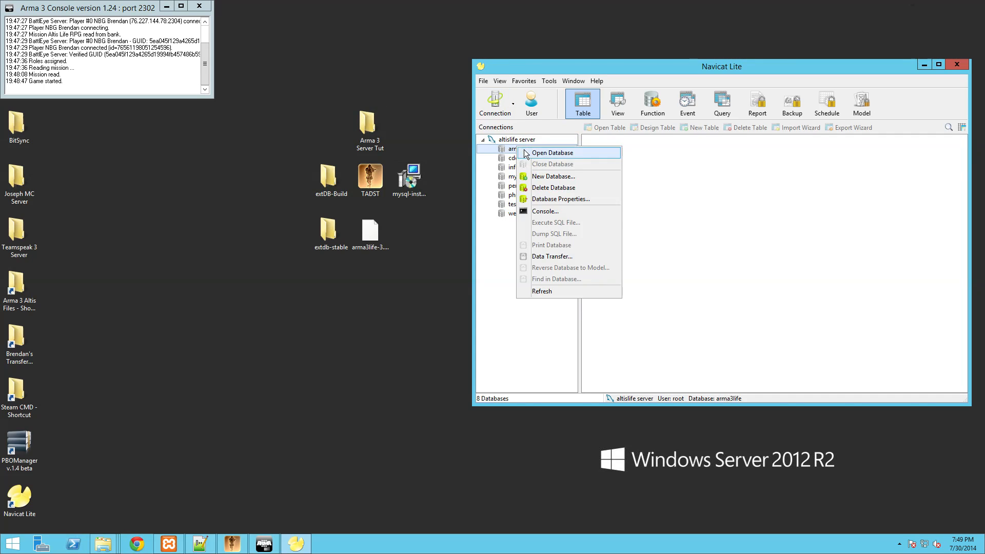
{"action": "left_click", "coordinate": [525, 153]}
- Confirm the players table is empty, then start a new user from the Users list
{"action": "right_click", "coordinate": [608, 157]}
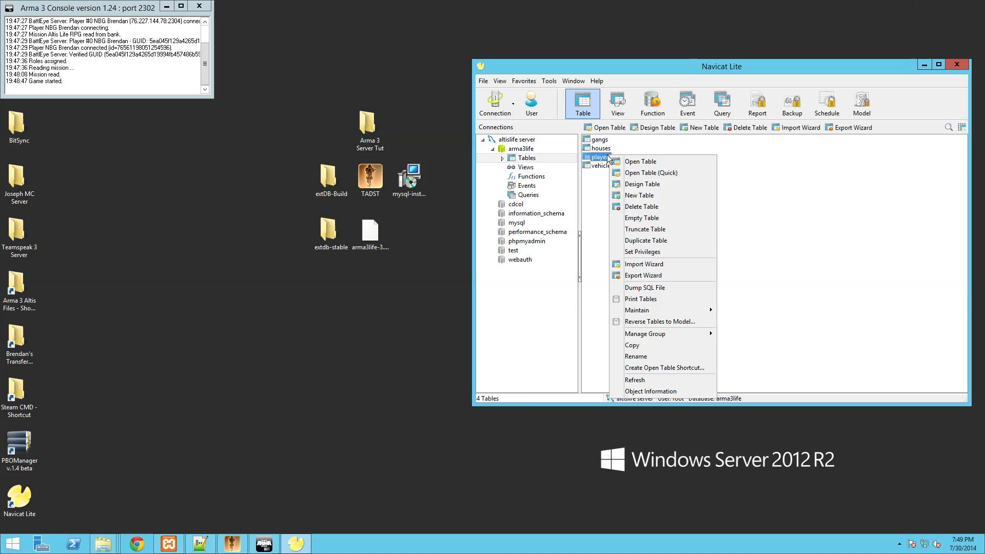
{"action": "left_click", "coordinate": [636, 162]}
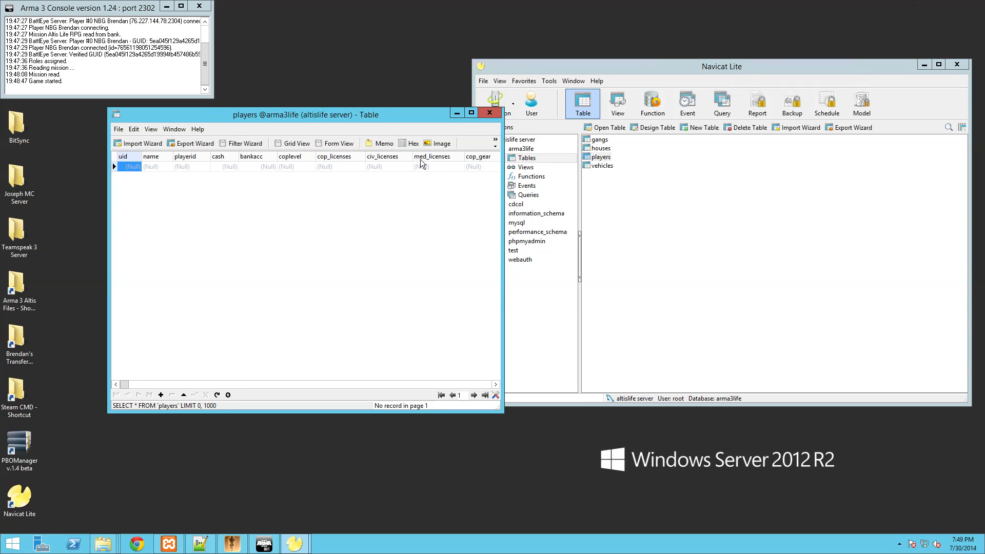
{"action": "left_click", "coordinate": [490, 113]}
{"action": "left_click", "coordinate": [538, 104]}
{"action": "left_click", "coordinate": [641, 127]}
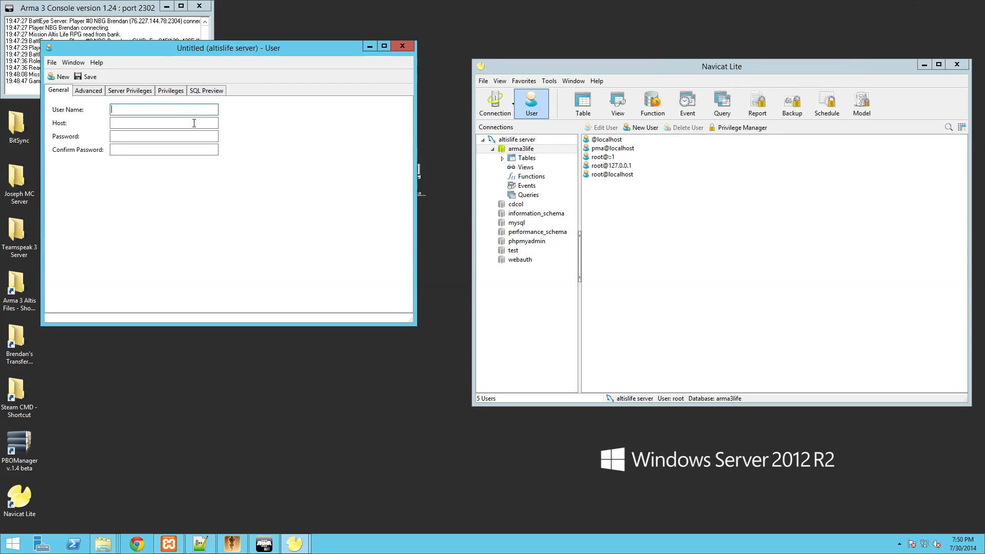
- Enter user name arma3 and host localhost, type the password twice, then go to Advanced
{"action": "type", "text": "arma3"}
{"action": "left_click", "coordinate": [135, 124]}
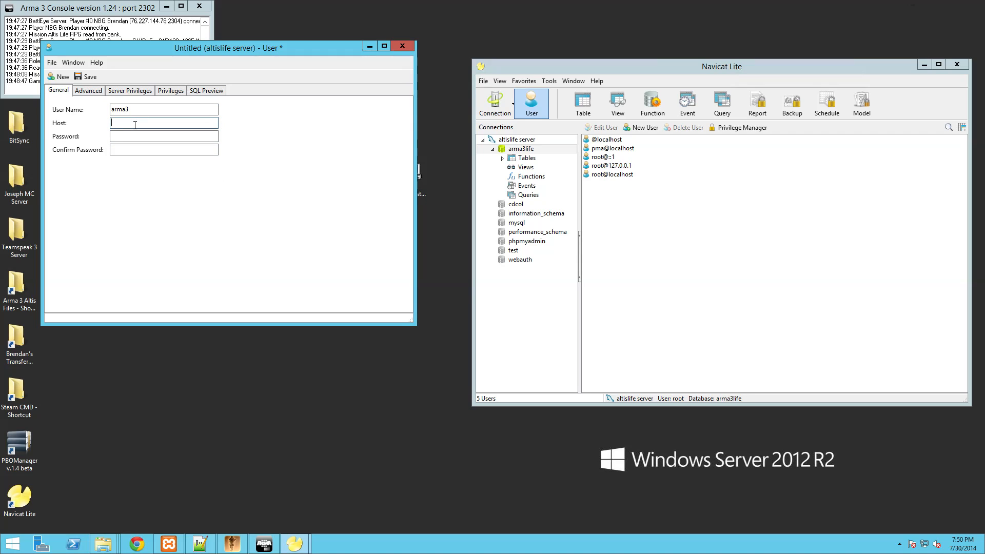
{"action": "type", "text": "localhost"}
{"action": "left_click", "coordinate": [129, 136]}
{"action": "type", "text": "****"}
{"action": "left_click", "coordinate": [144, 150]}
{"action": "type", "text": "****"}
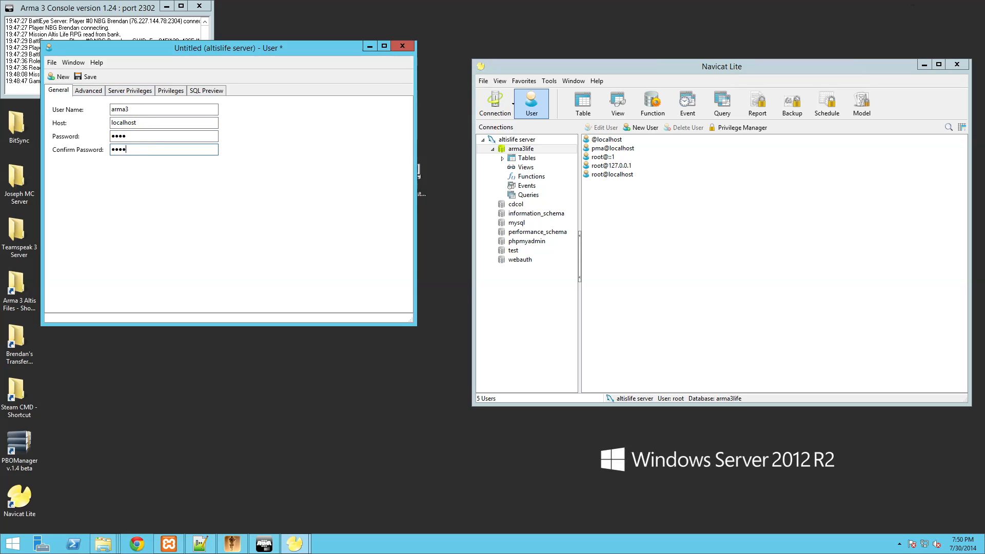
{"action": "left_click", "coordinate": [84, 91]}
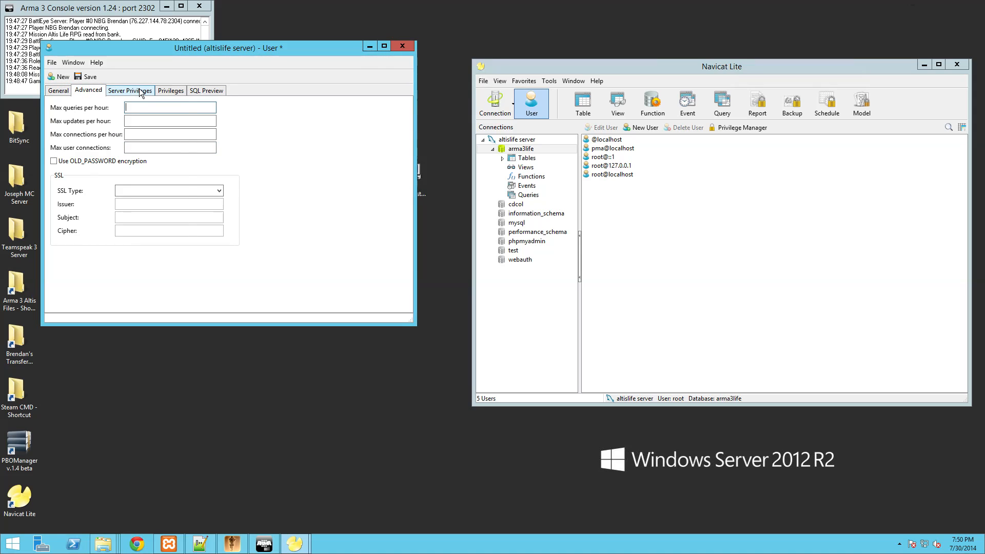
- Grant arma3 the Insert, Select, Update, Drop, Reload and Super server privileges
{"action": "left_click", "coordinate": [141, 92]}
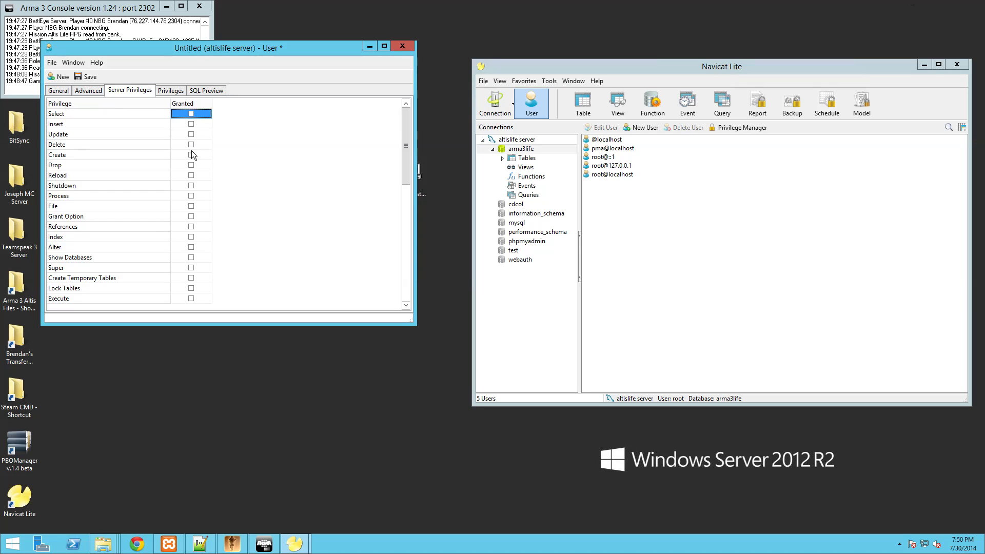
{"action": "left_click", "coordinate": [191, 124]}
{"action": "scroll", "coordinate": [192, 153], "scroll_direction": "down", "scroll_amount": 2}
{"action": "left_click", "coordinate": [191, 114]}
{"action": "left_click", "coordinate": [191, 134]}
{"action": "scroll", "coordinate": [193, 153], "scroll_direction": "down", "scroll_amount": 1}
{"action": "left_click", "coordinate": [191, 164]}
{"action": "scroll", "coordinate": [200, 184], "scroll_direction": "down", "scroll_amount": 2}
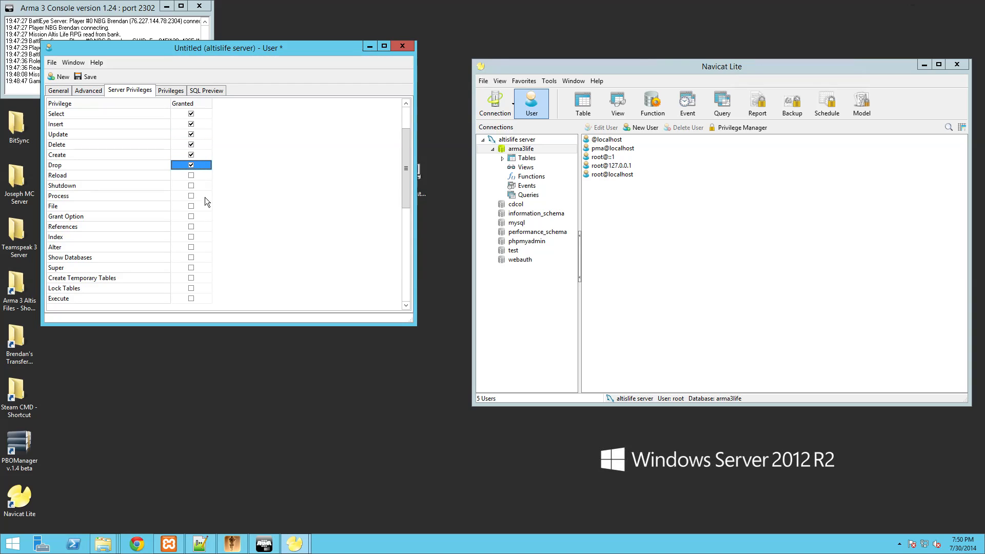
{"action": "scroll", "coordinate": [411, 261], "scroll_direction": "down", "scroll_amount": 2}
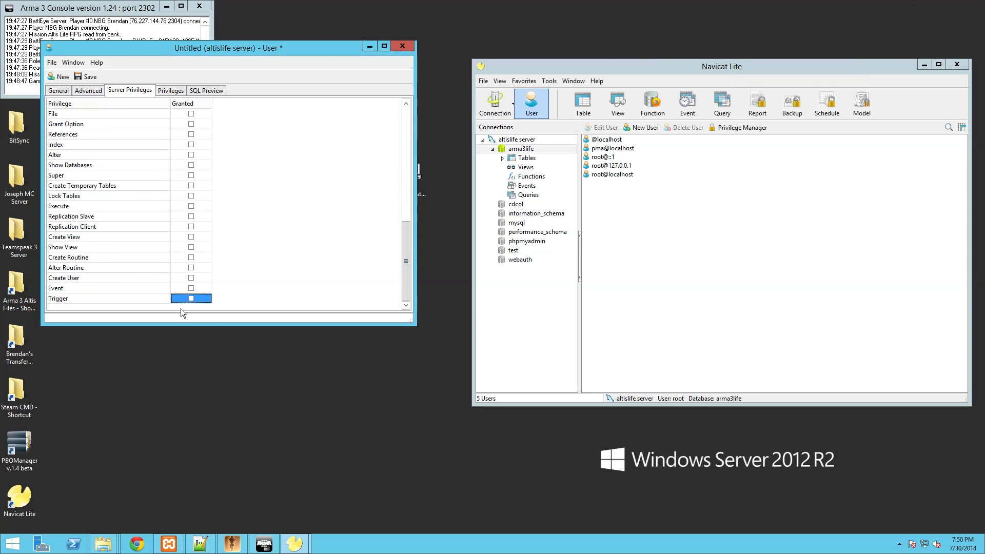
{"action": "scroll", "coordinate": [202, 125], "scroll_direction": "up", "scroll_amount": 9}
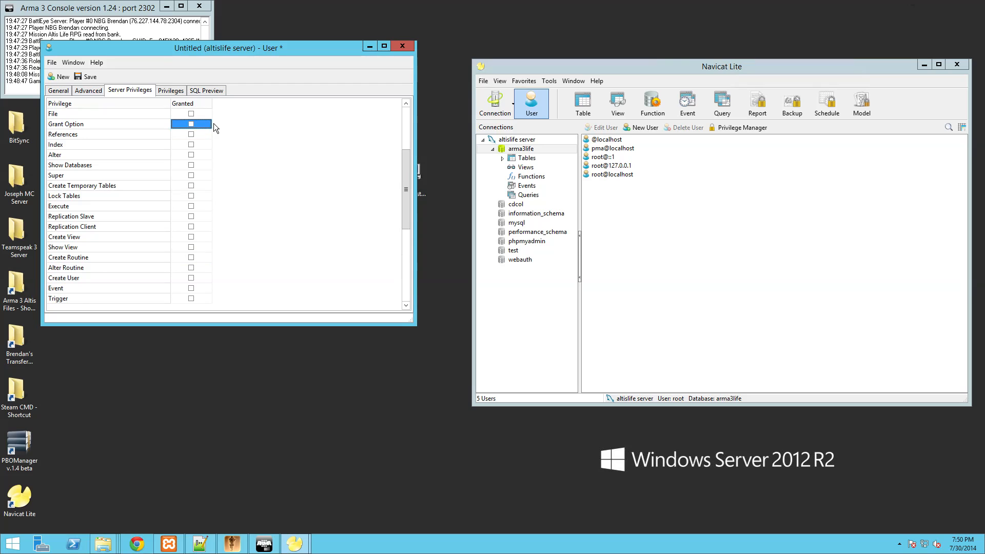
{"action": "left_click", "coordinate": [195, 104]}
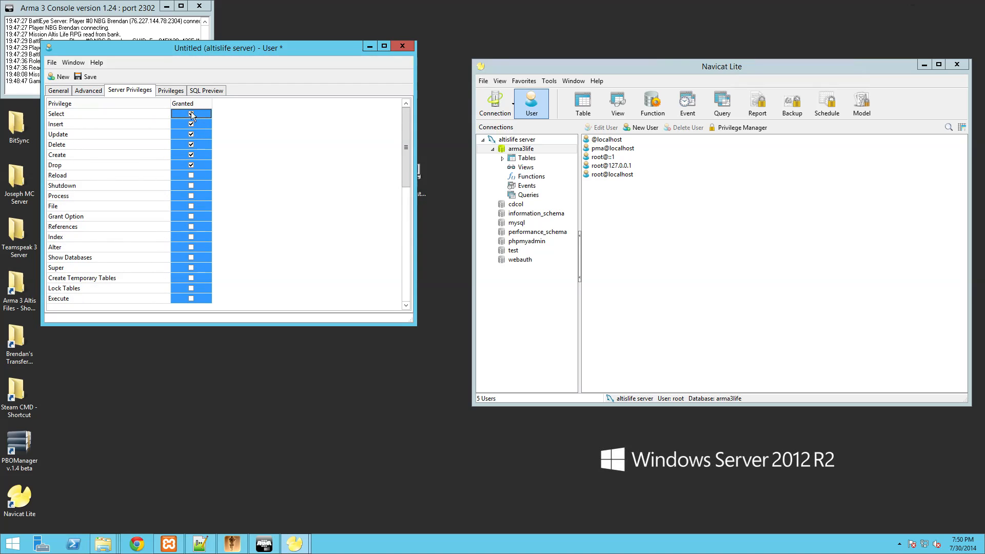
{"action": "left_click", "coordinate": [191, 176]}
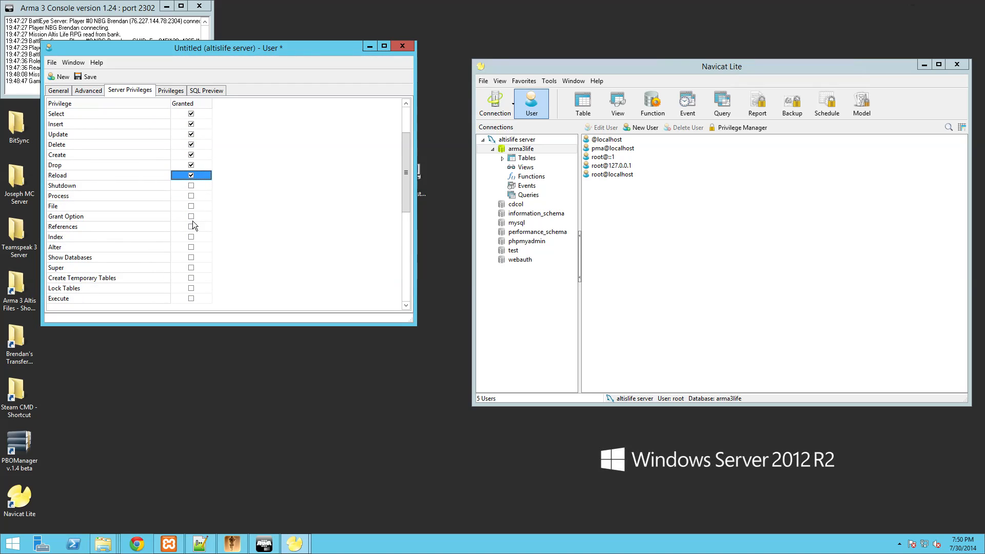
{"action": "left_click", "coordinate": [192, 267], "text": "shift"}
{"action": "left_click", "coordinate": [192, 267]}
- Grant Show Databases, Alter, Index, References, Grant Option, File, Process, Shutdown, Temporary Tables and Lock Tables
{"action": "left_click", "coordinate": [191, 258]}
{"action": "left_click", "coordinate": [191, 247]}
{"action": "left_click", "coordinate": [192, 237]}
{"action": "left_click", "coordinate": [191, 227]}
{"action": "left_click", "coordinate": [191, 216]}
{"action": "left_click", "coordinate": [192, 206]}
{"action": "left_click", "coordinate": [191, 195]}
{"action": "left_click", "coordinate": [191, 186]}
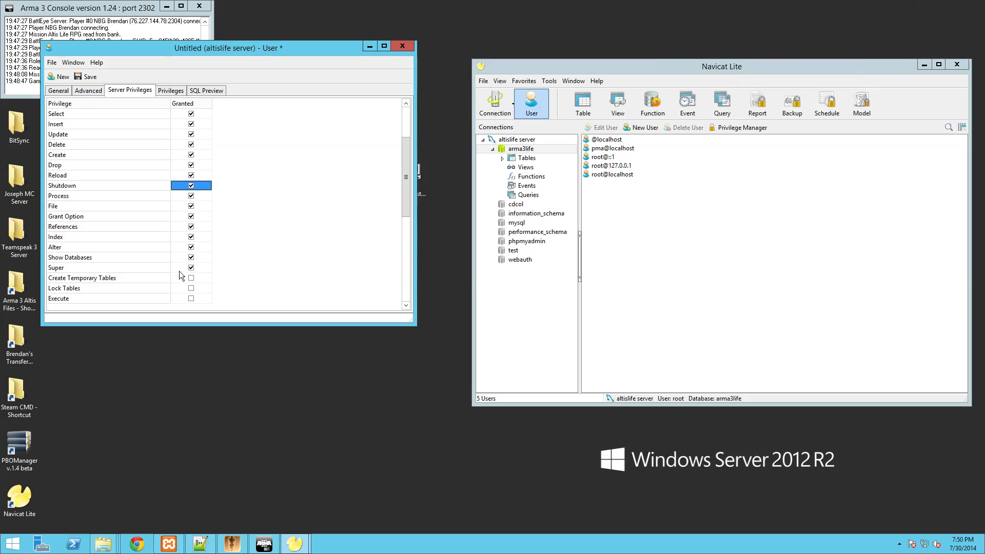
{"action": "left_click", "coordinate": [191, 278]}
{"action": "left_click", "coordinate": [191, 287]}
- Grant Execute, Replication Slave/Client, Create/Show View, Create/Alter Routine, Create User, Event and Trigger privileges
{"action": "scroll", "coordinate": [191, 280], "scroll_direction": "down", "scroll_amount": 4}
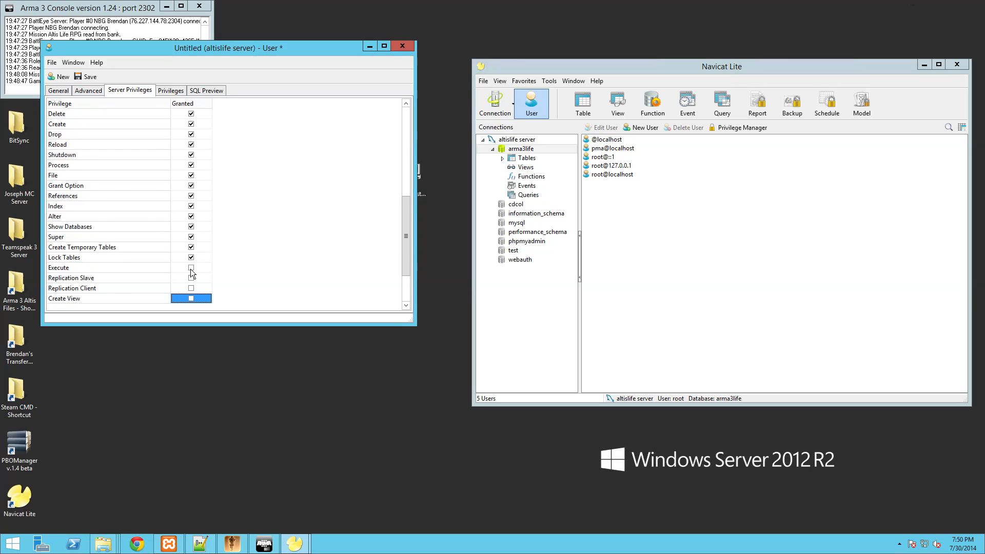
{"action": "left_click", "coordinate": [191, 268]}
{"action": "left_click", "coordinate": [191, 278]}
{"action": "left_click", "coordinate": [191, 288]}
{"action": "left_click", "coordinate": [191, 298]}
{"action": "scroll", "coordinate": [200, 261], "scroll_direction": "down", "scroll_amount": 5}
{"action": "scroll", "coordinate": [197, 277], "scroll_direction": "down", "scroll_amount": 1}
{"action": "left_click", "coordinate": [191, 248]}
{"action": "left_click", "coordinate": [191, 257]}
{"action": "left_click", "coordinate": [191, 268]}
{"action": "left_click", "coordinate": [190, 278]}
{"action": "left_click", "coordinate": [191, 288]}
{"action": "left_click", "coordinate": [191, 298]}
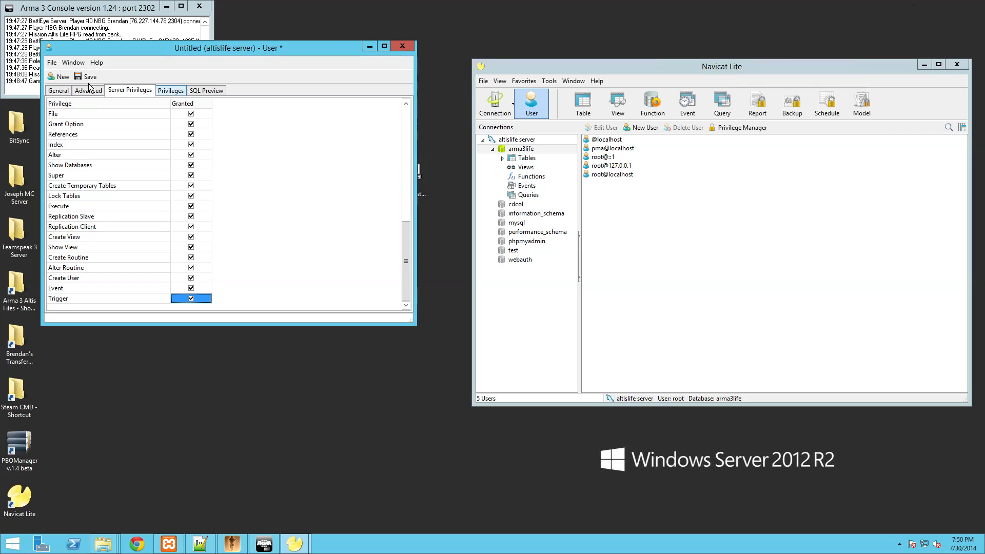
- Review the Privileges and SQL Preview tabs, then save the arma3 user
{"action": "left_click", "coordinate": [171, 90]}
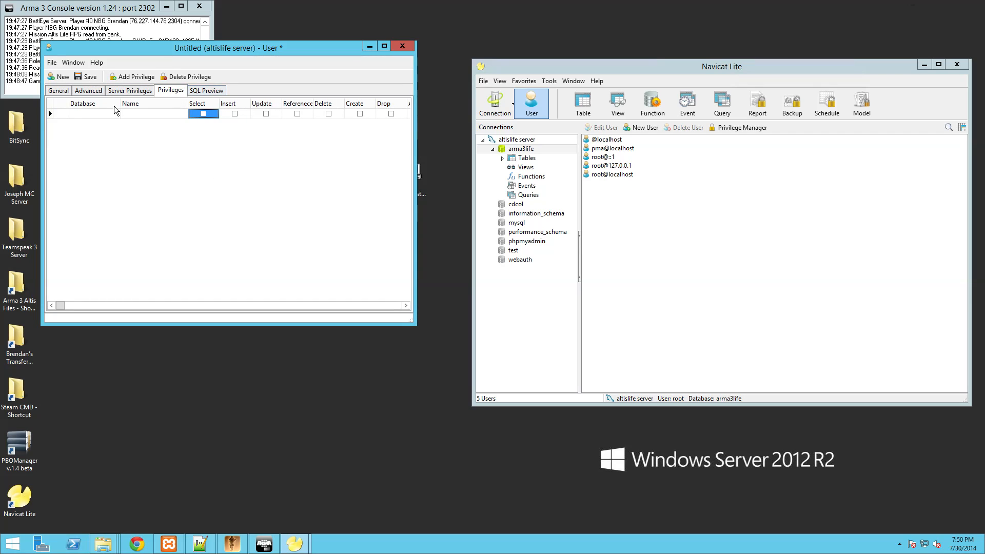
{"action": "left_click", "coordinate": [206, 90]}
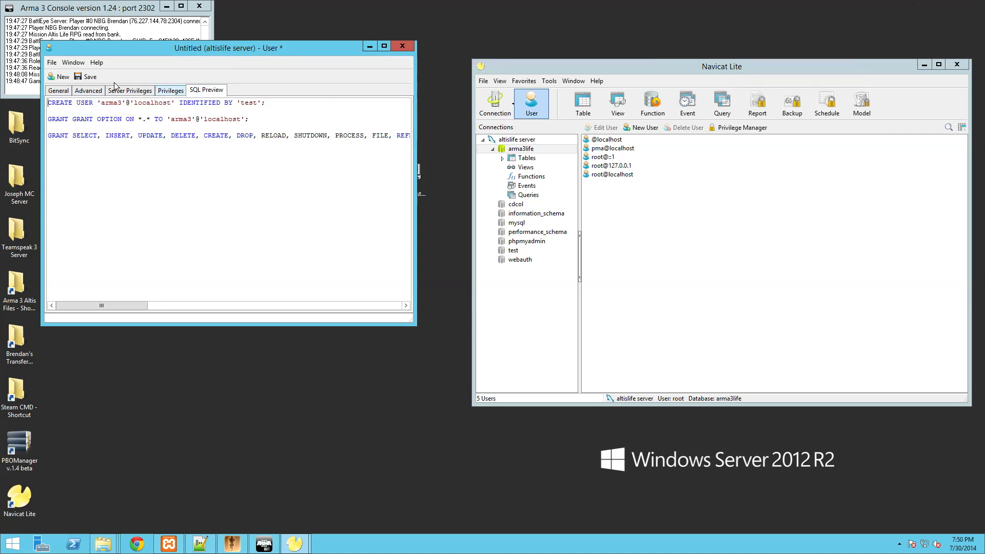
{"action": "left_click", "coordinate": [85, 78]}
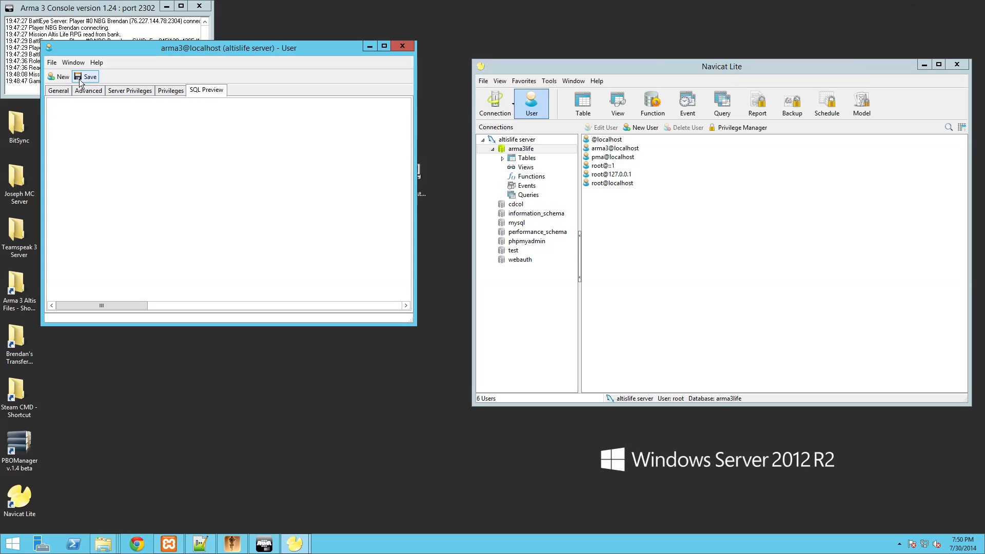
- Close the Navicat user window and open extdb-conf from the Arma 3 folder with Notepad++
{"action": "left_click", "coordinate": [403, 46]}
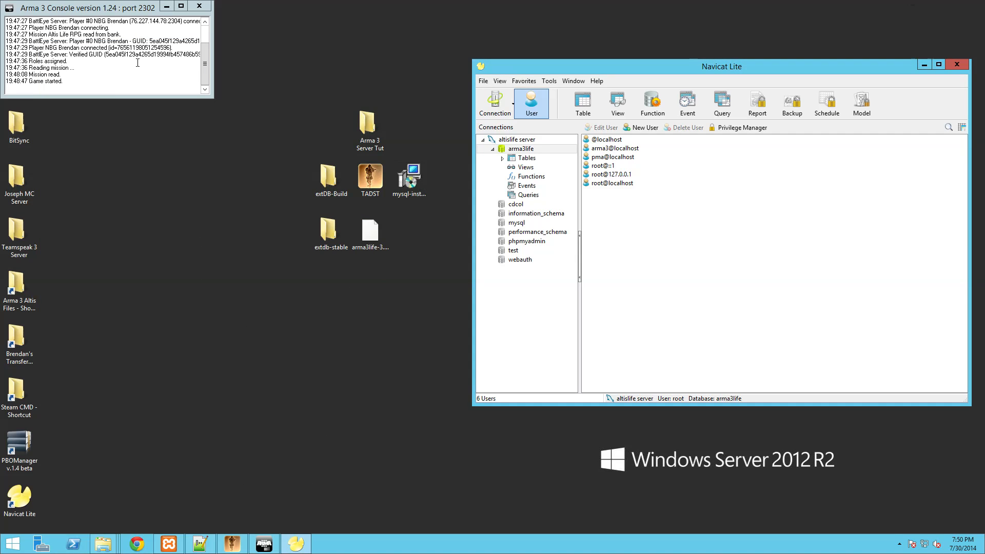
{"action": "left_click", "coordinate": [103, 543]}
{"action": "left_click", "coordinate": [188, 506]}
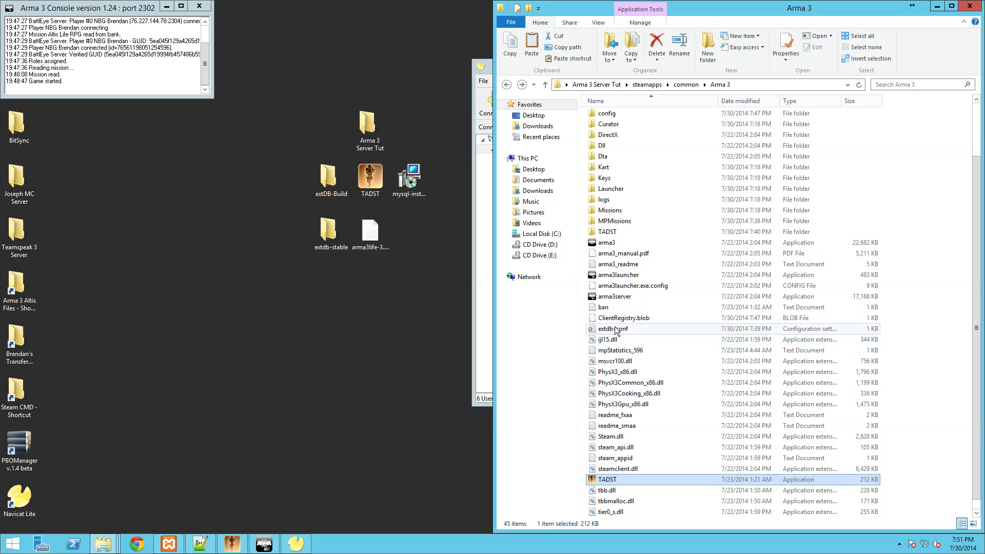
{"action": "right_click", "coordinate": [629, 328]}
{"action": "left_click", "coordinate": [639, 151]}
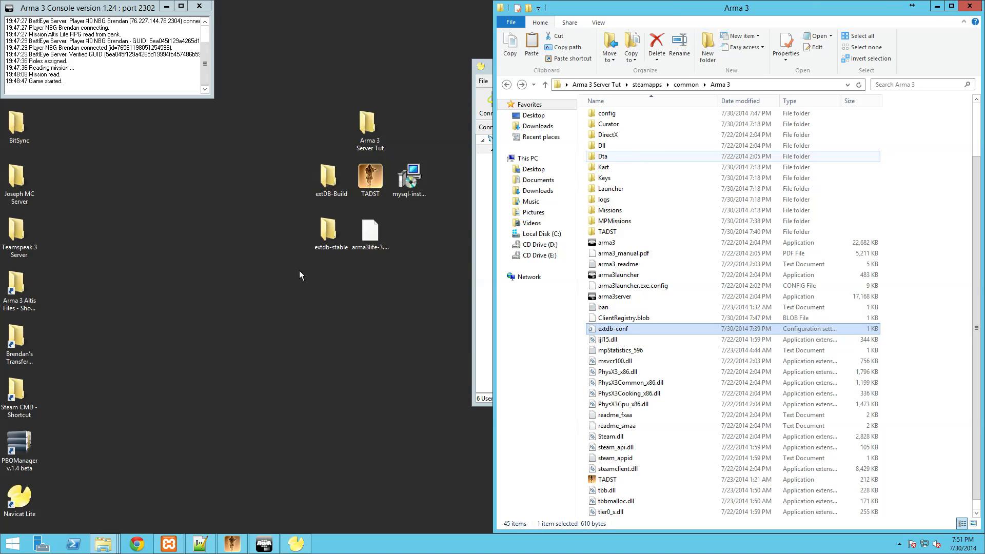
- Trim the old username, dock Notepad++ right and Navicat Lite left, and undo a stray edit
{"action": "left_click", "coordinate": [102, 272]}
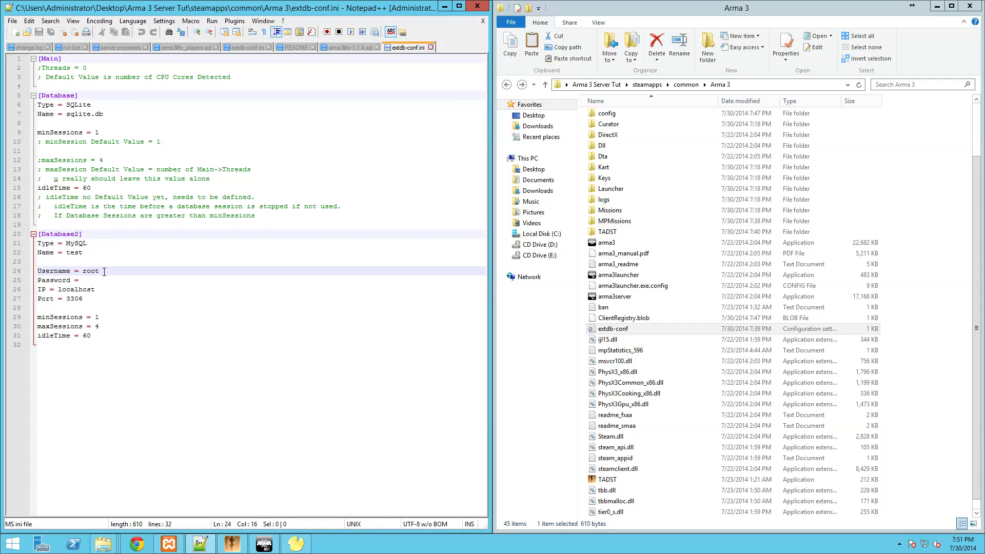
{"action": "key", "text": "BackSpace"}
{"action": "key", "text": "BackSpace"}
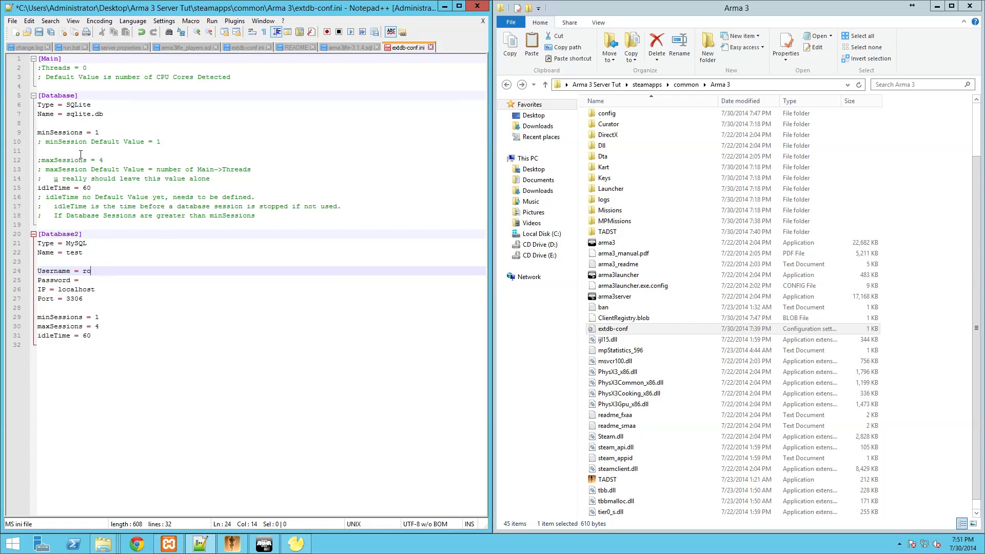
{"action": "left_click_drag", "start_coordinate": [187, 10], "coordinate": [695, 67]}
{"action": "left_click", "coordinate": [596, 163]}
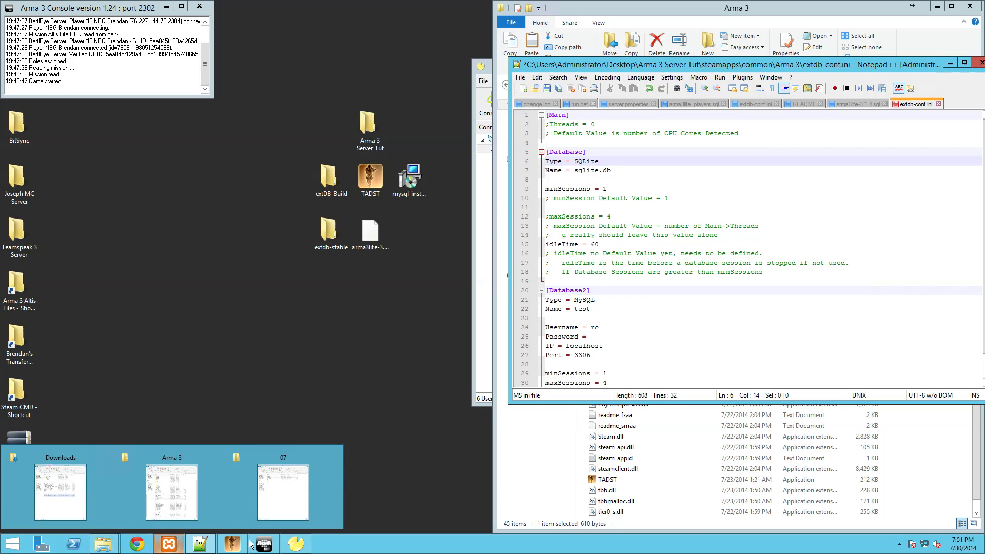
{"action": "left_click", "coordinate": [295, 545]}
{"action": "left_click_drag", "start_coordinate": [629, 71], "coordinate": [0, 72]}
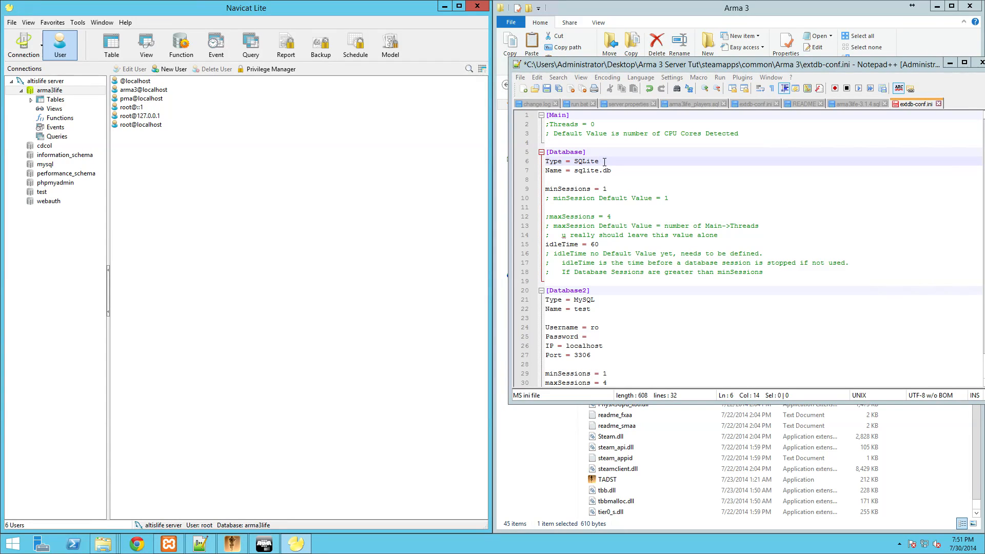
{"action": "mouse_move", "coordinate": [604, 162]}
{"action": "left_mouse_down"}
{"action": "mouse_move", "coordinate": [576, 162]}
{"action": "mouse_move", "coordinate": [575, 170]}
{"action": "mouse_move", "coordinate": [610, 174]}
{"action": "left_mouse_up"}
{"action": "left_click", "coordinate": [587, 170]}
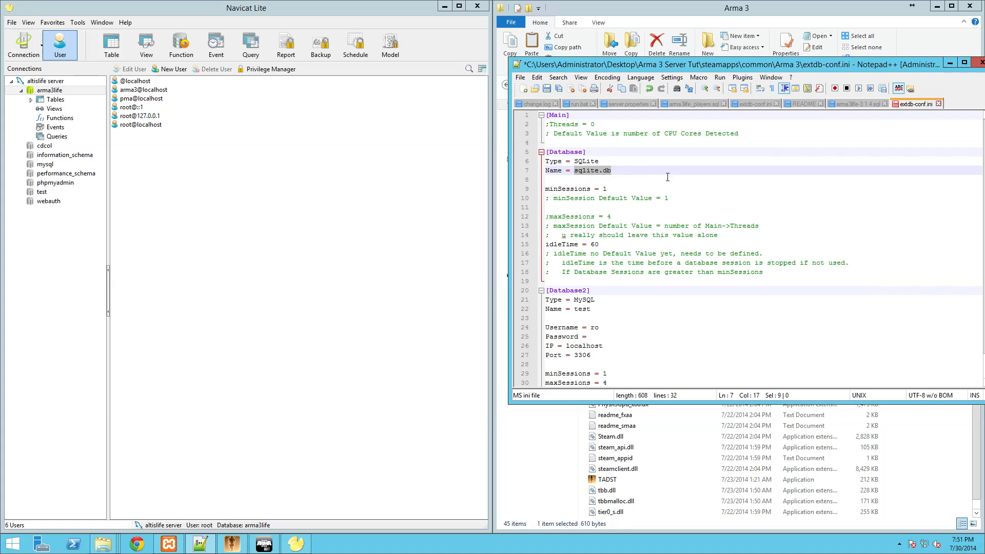
{"action": "type", "text": "arma"}
{"action": "key", "text": "ctrl+z"}
{"action": "key", "text": "ctrl+z"}
- Under [Database2], set Name arma3life, Username arma3 and the user's password, then save
{"action": "left_click", "coordinate": [598, 308]}
{"action": "key", "text": "BackSpace"}
{"action": "key", "text": "BackSpace"}
{"action": "type", "text": "arma3lif"}
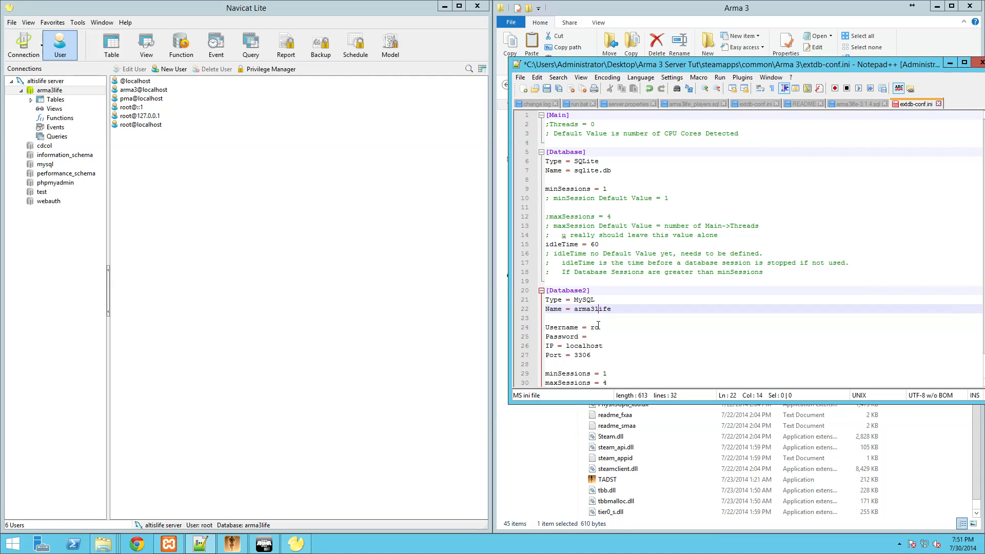
{"action": "left_click", "coordinate": [610, 326]}
{"action": "type", "text": "arma3"}
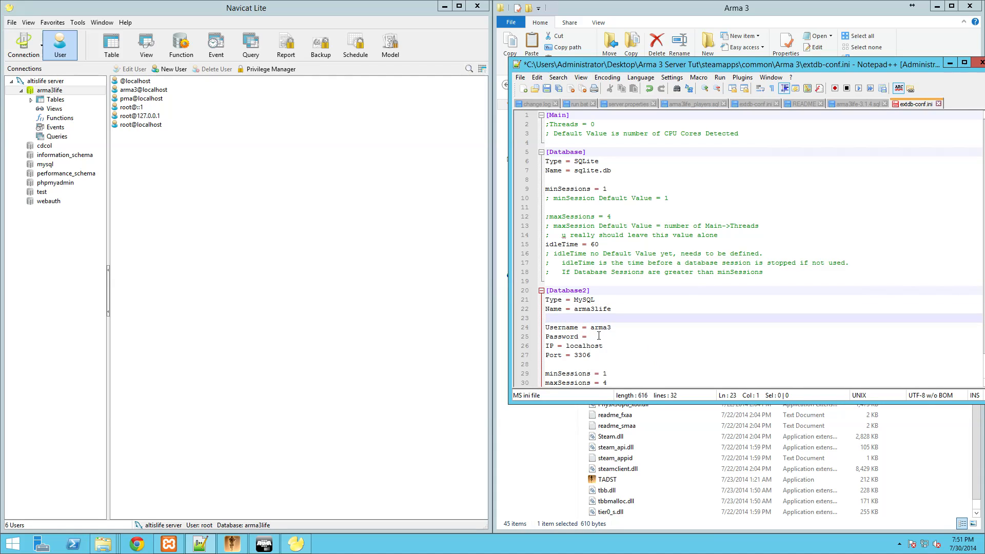
{"action": "left_click", "coordinate": [599, 336]}
{"action": "left_click", "coordinate": [587, 290]}
{"action": "key", "text": "ctrl+s"}
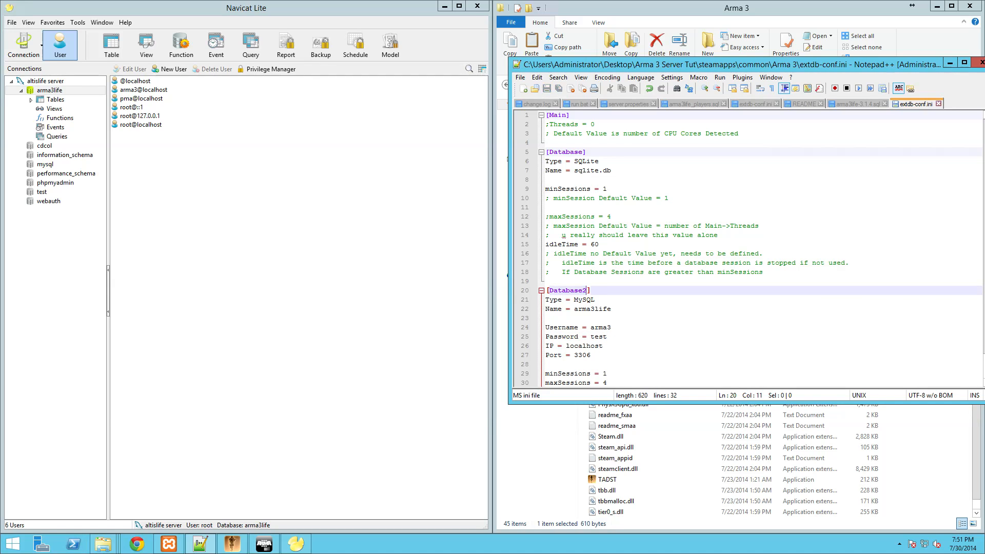
{"action": "left_click", "coordinate": [444, 5]}
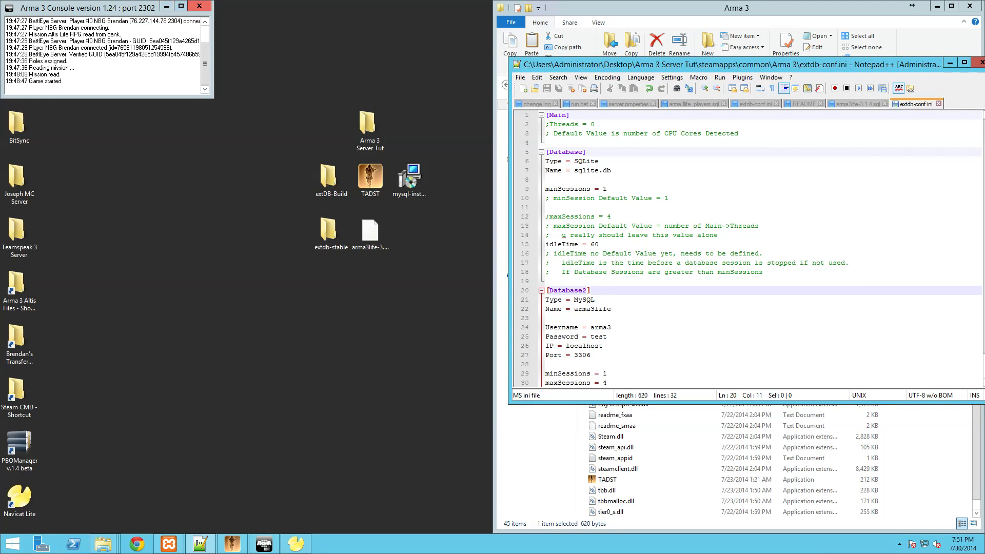
- Close the old server console, relaunch the dedicated server from TADST, and minimize TADST
{"action": "left_click", "coordinate": [199, 6]}
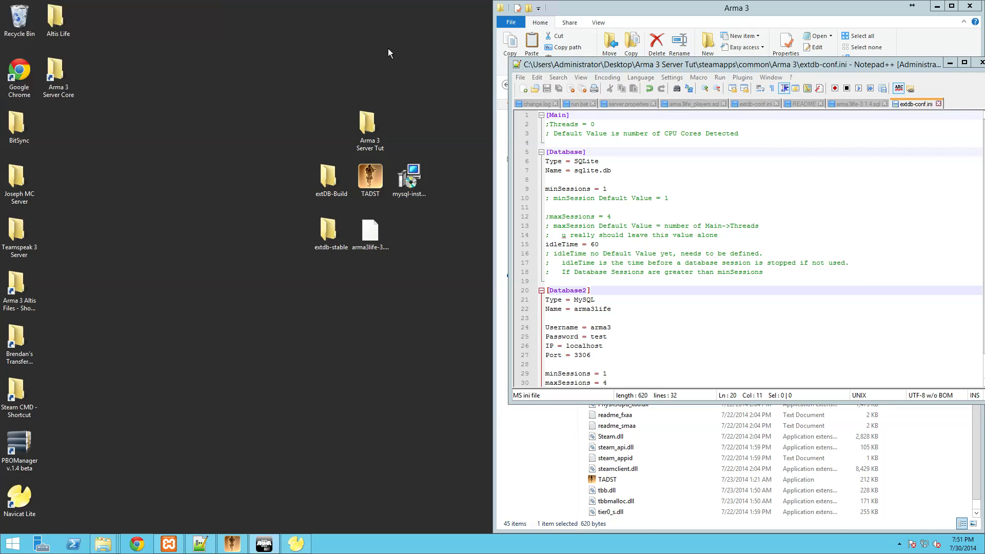
{"action": "left_click", "coordinate": [949, 63]}
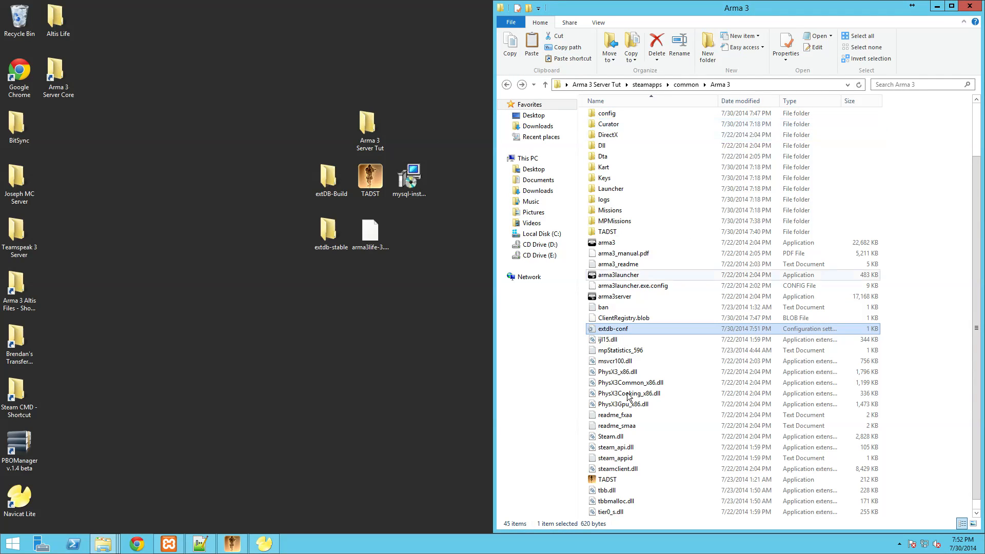
{"action": "left_click", "coordinate": [231, 544]}
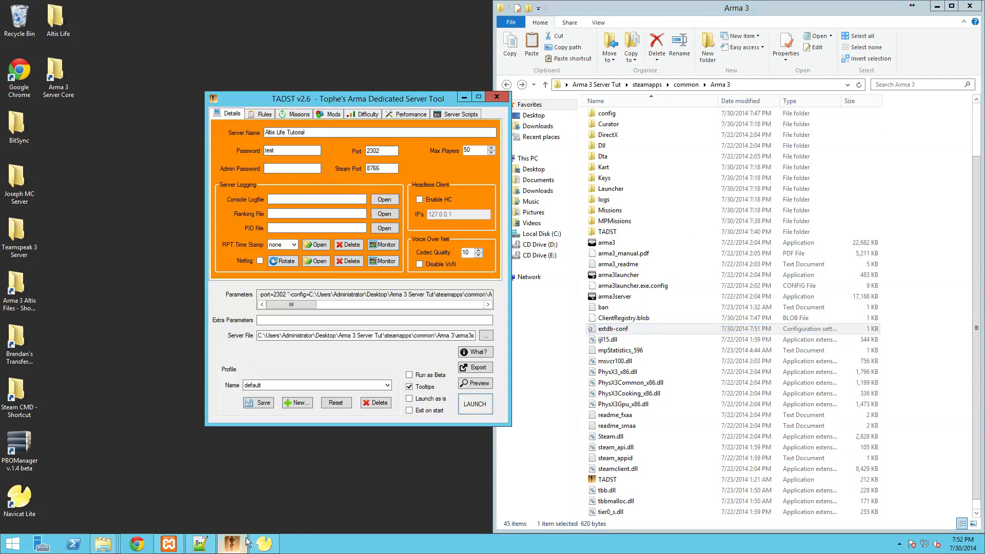
{"action": "left_click", "coordinate": [479, 407]}
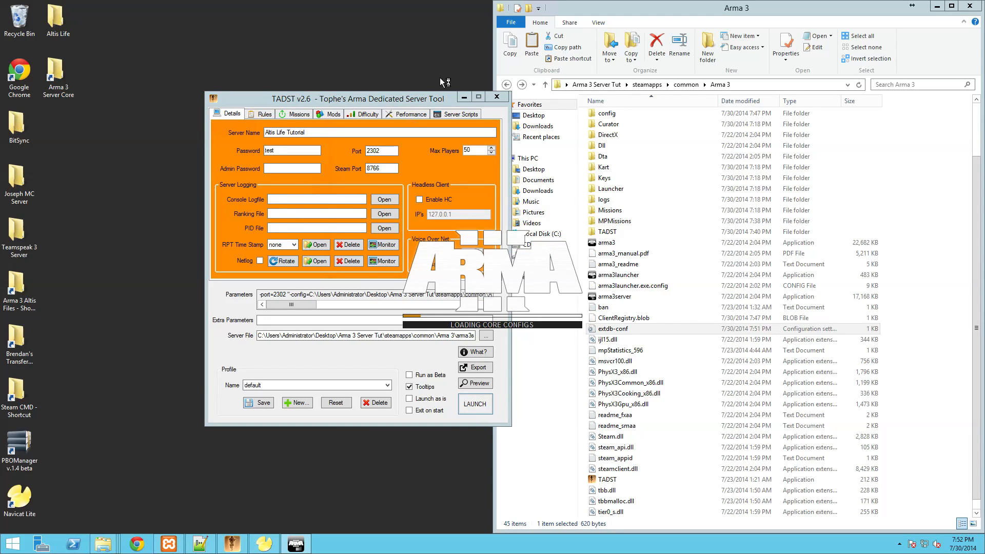
{"action": "left_click", "coordinate": [464, 98]}
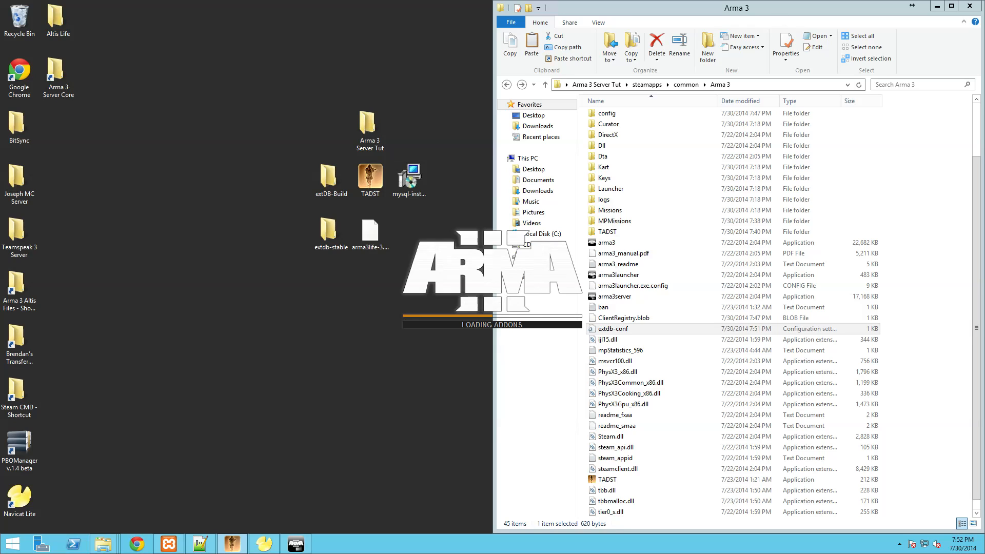
{"action": "left_click", "coordinate": [610, 3]}
{"action": "left_click_drag", "start_coordinate": [591, 121], "coordinate": [984, 54]}
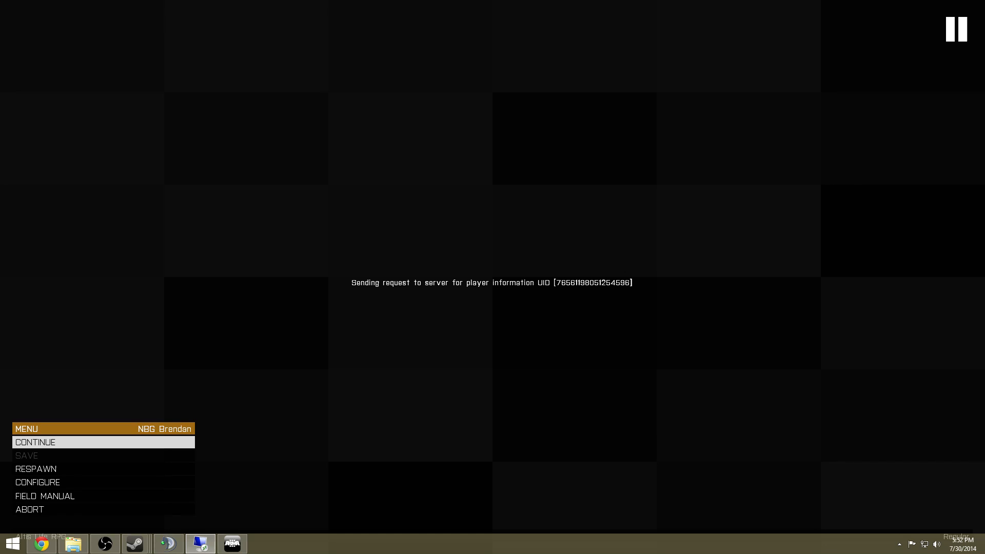
- Join the Altis Life RPG server from the multiplayer browser with its password and pick Civ 1
{"action": "key", "text": "alt+Tab"}
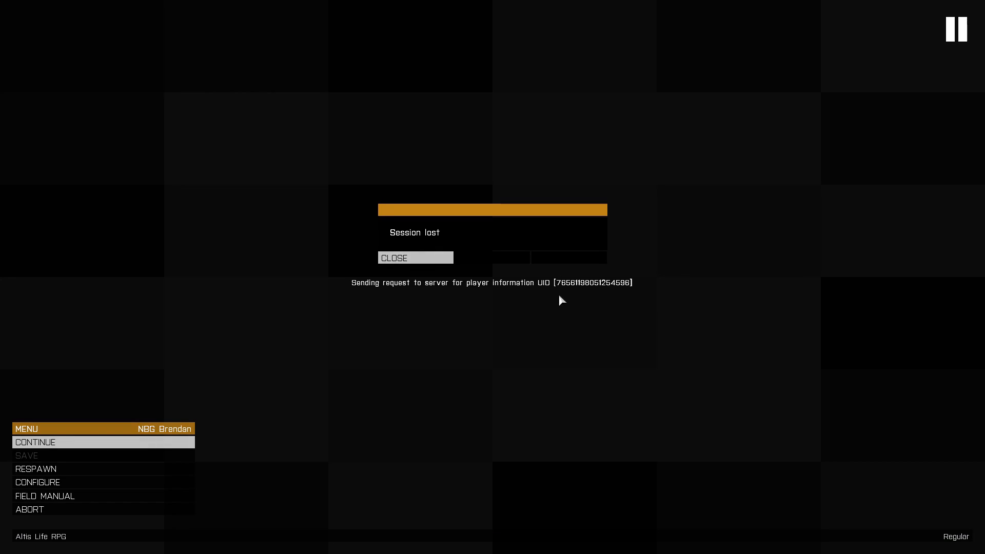
{"action": "left_click", "coordinate": [413, 258]}
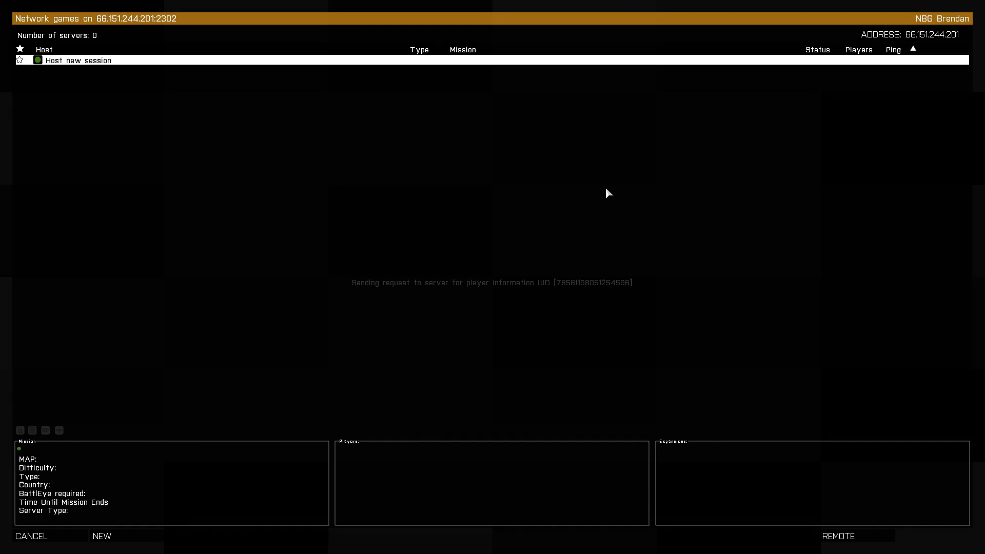
{"action": "double_click", "coordinate": [121, 60]}
{"action": "key", "text": "Return"}
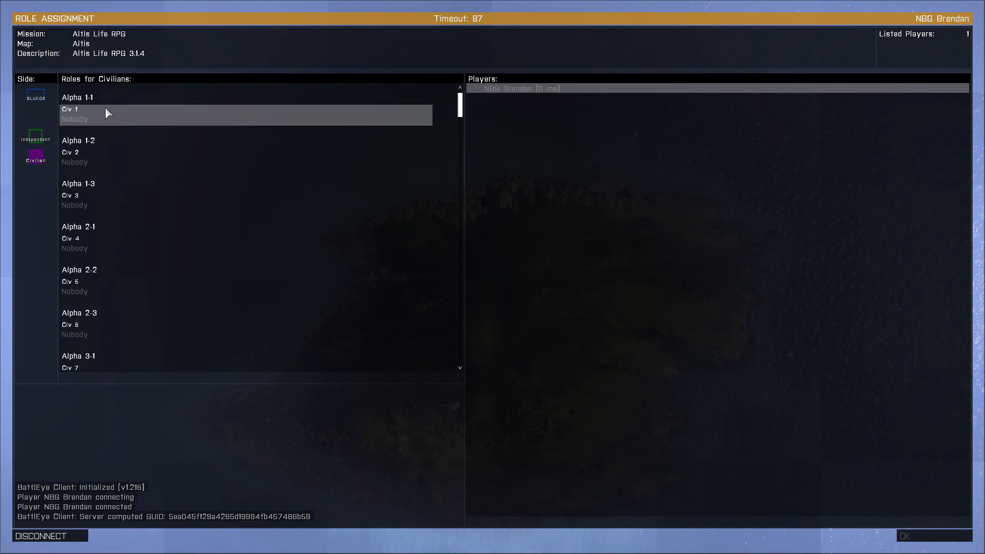
{"action": "left_click", "coordinate": [105, 110]}
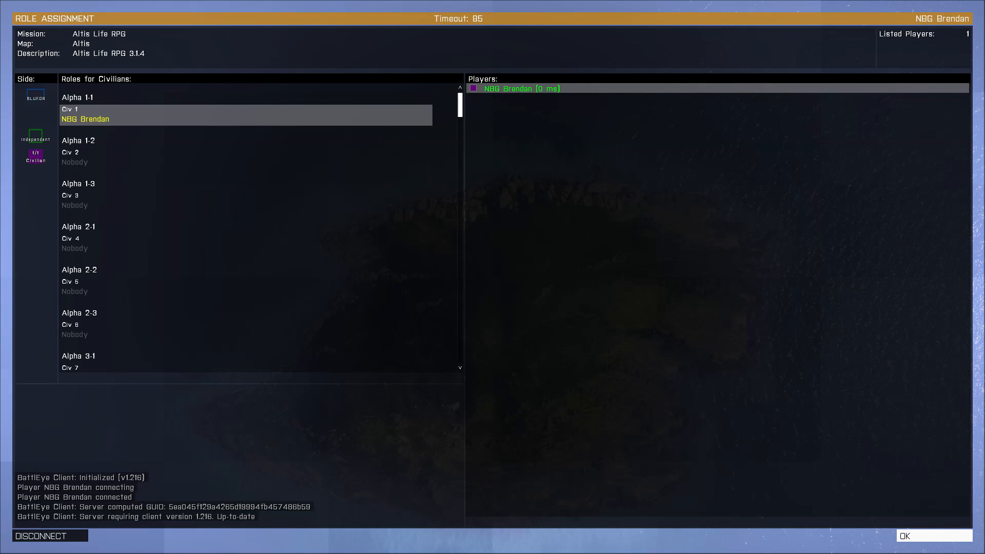
- Confirm the Civ 1 role, continue past the map briefing, and spawn at Kavala
{"action": "left_click", "coordinate": [933, 536]}
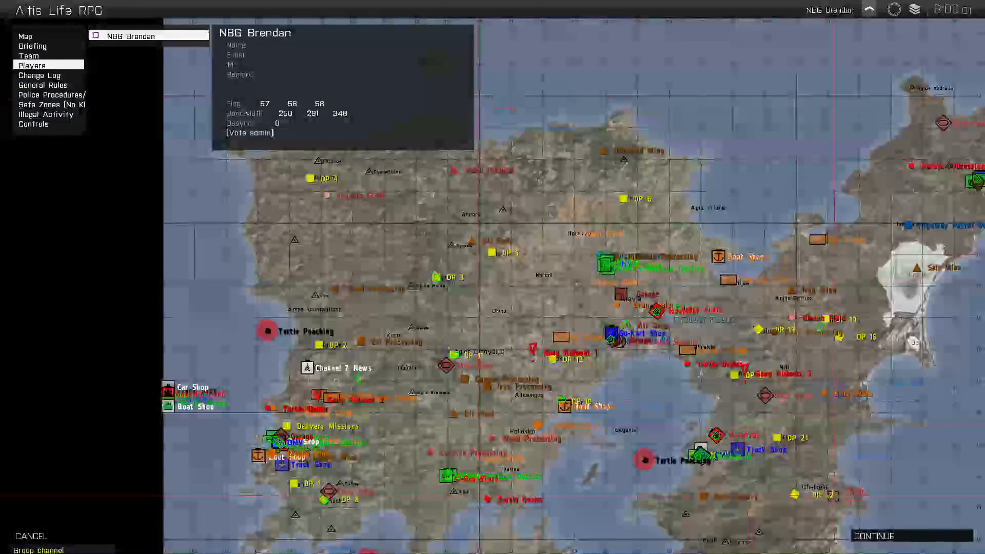
{"action": "left_click", "coordinate": [874, 536]}
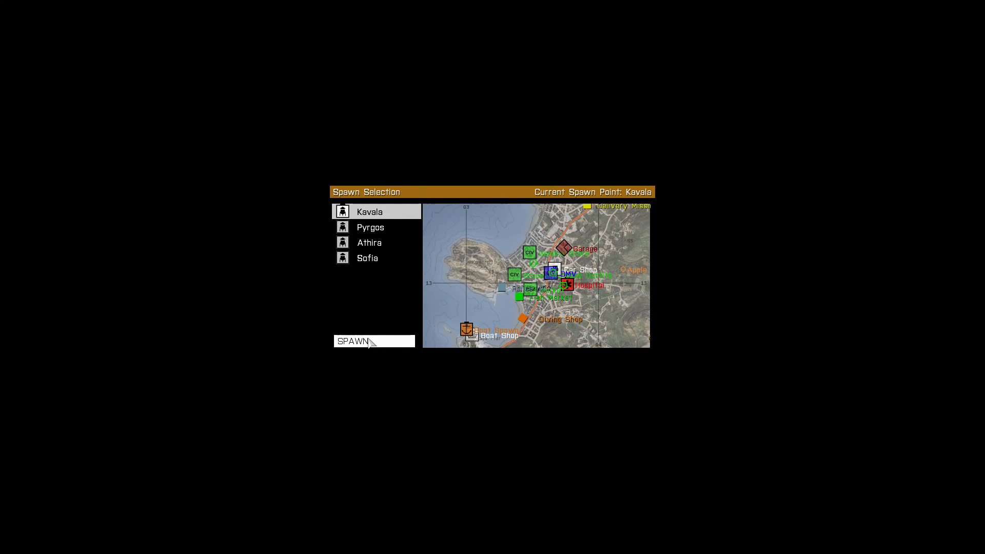
{"action": "left_click", "coordinate": [367, 227]}
{"action": "left_click", "coordinate": [369, 212]}
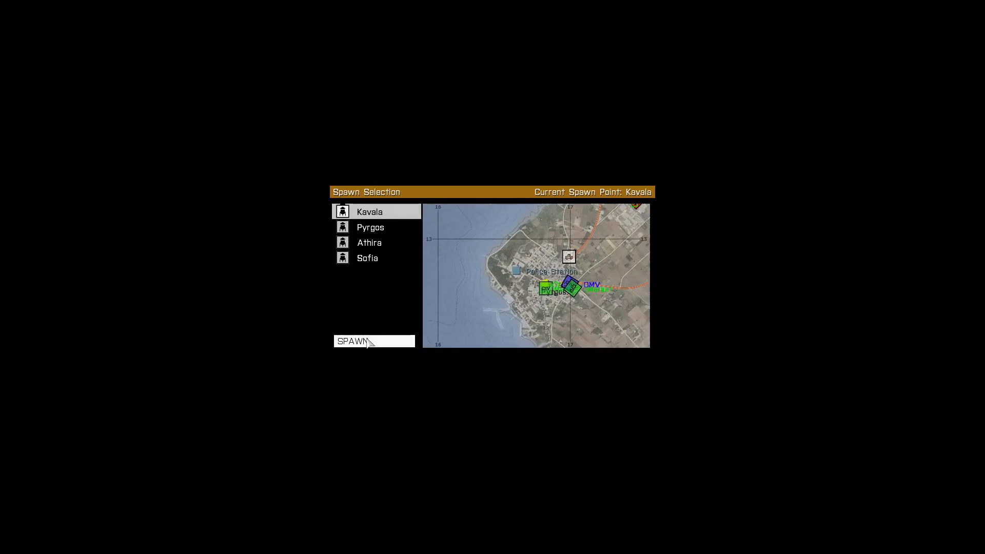
{"action": "left_click", "coordinate": [363, 341]}
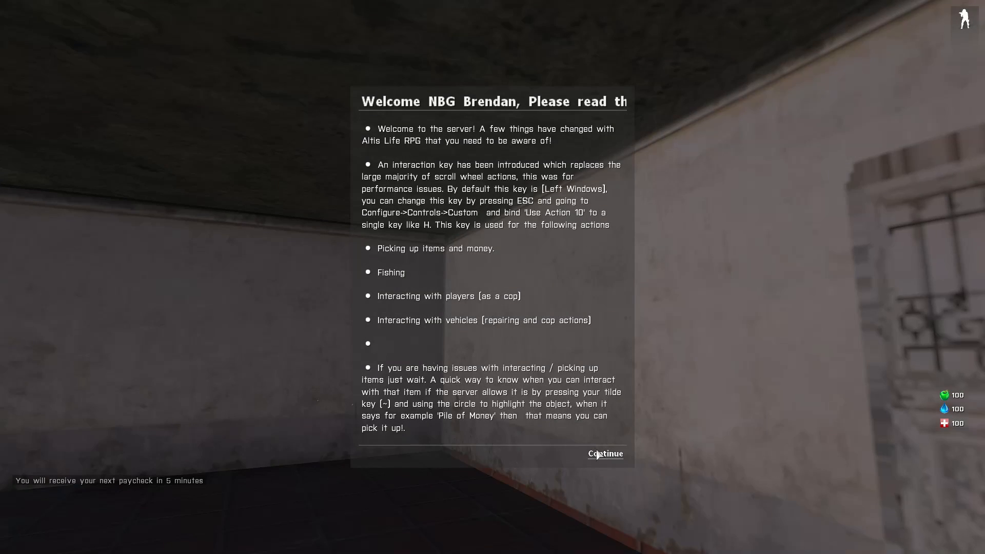
- Dismiss the welcome message and run out through the glass door into the street
{"action": "left_click", "coordinate": [605, 453]}
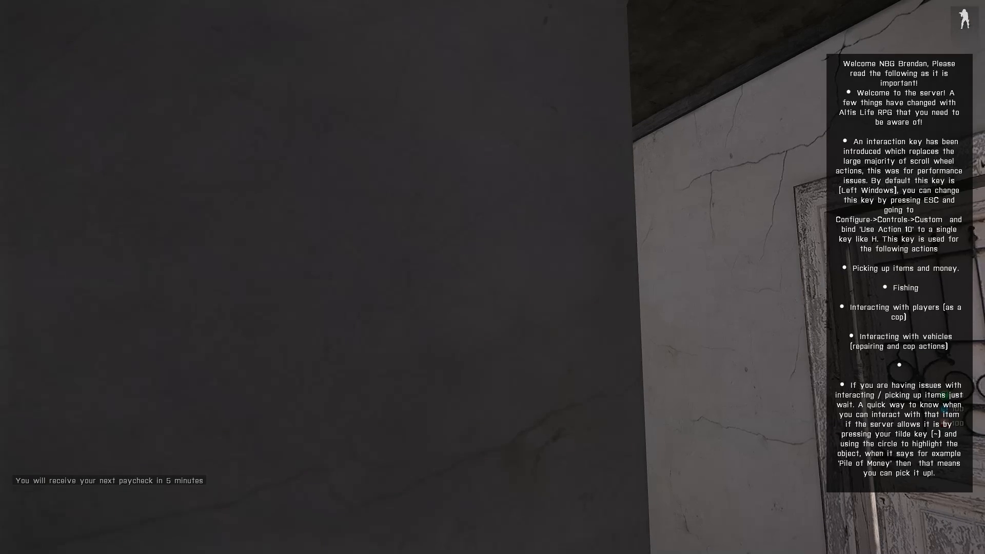
{"action": "key", "text": "w"}
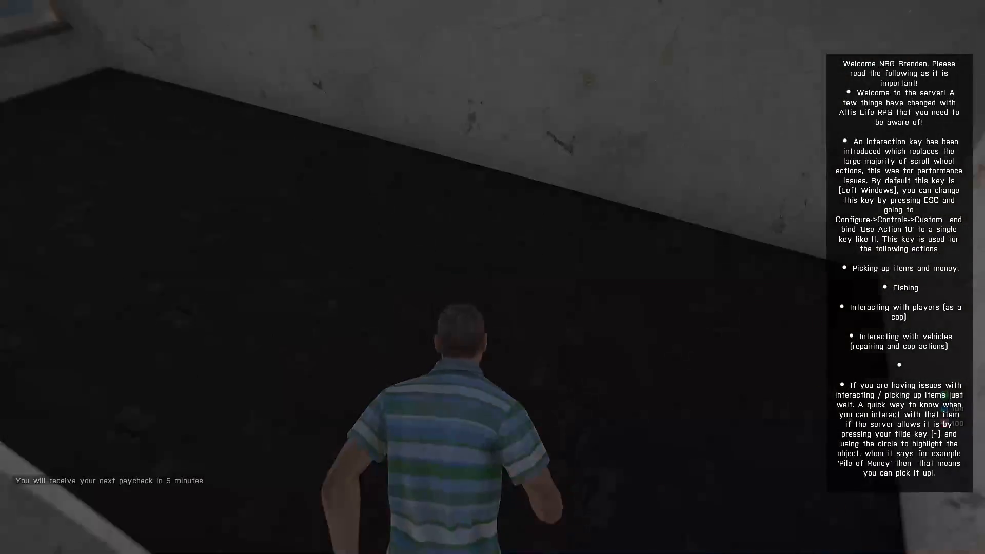
{"action": "key", "text": "w"}
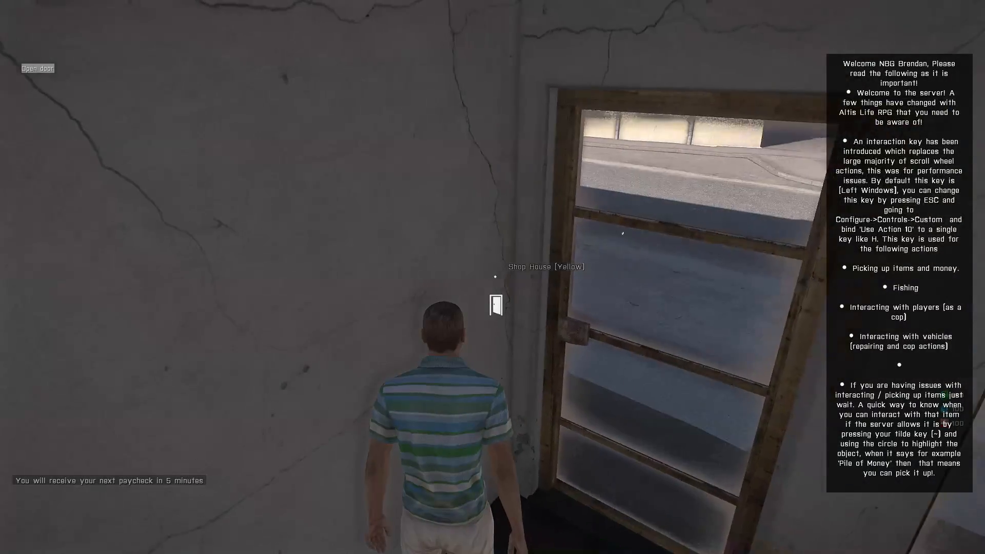
{"action": "key", "text": "w"}
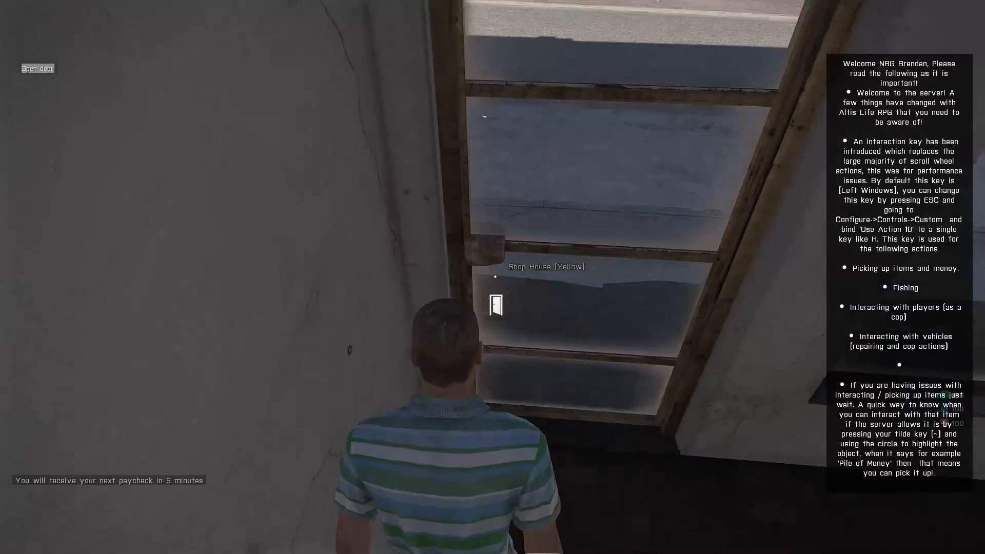
{"action": "key", "text": "space"}
{"action": "key", "text": "w"}
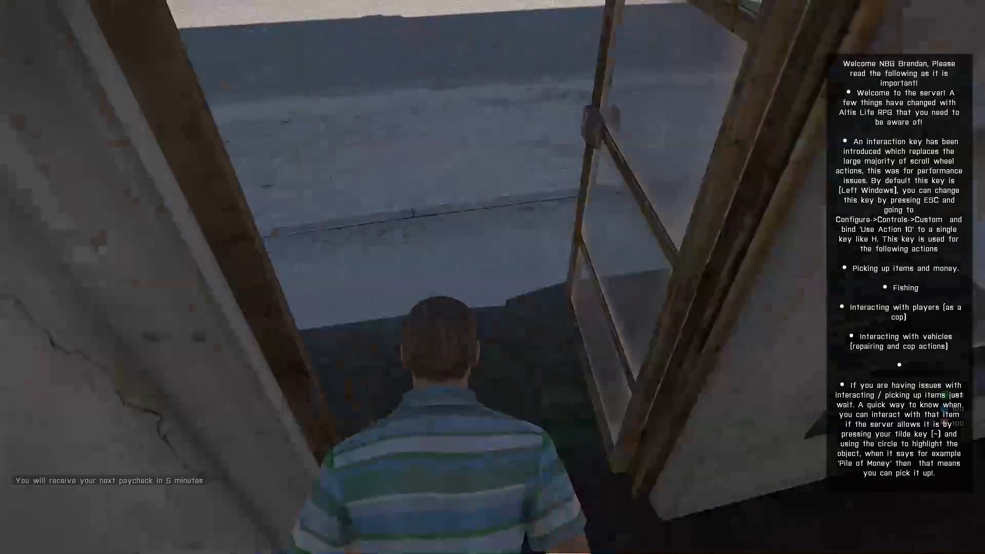
- Open the Player Menu and the My Gang screen, then close them
{"action": "key", "text": "y"}
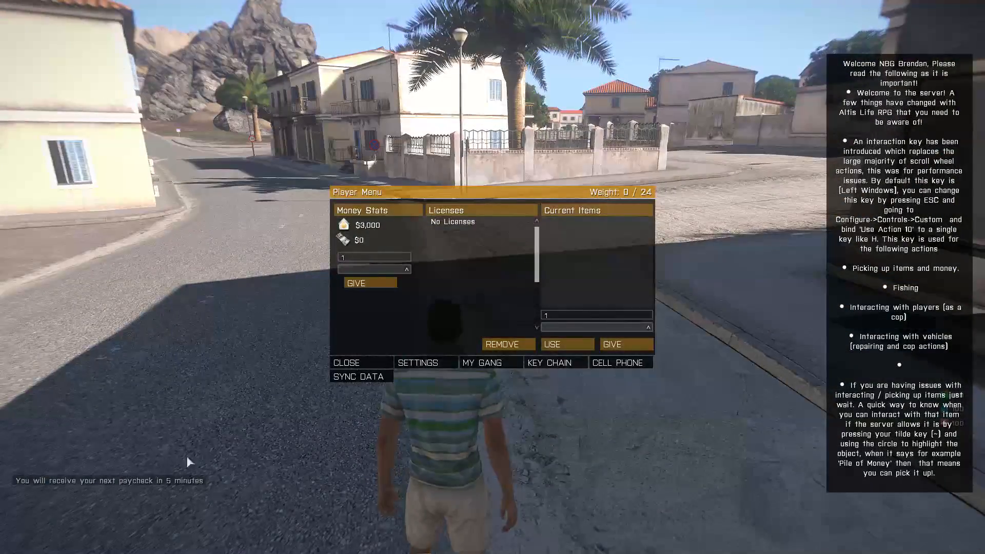
{"action": "left_click", "coordinate": [346, 365]}
{"action": "key", "text": "w"}
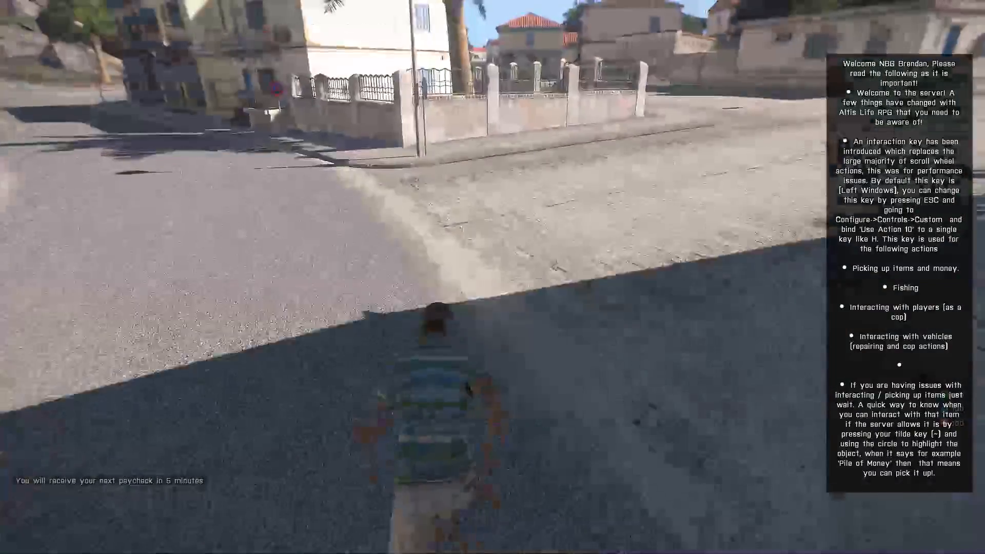
{"action": "key", "text": "y"}
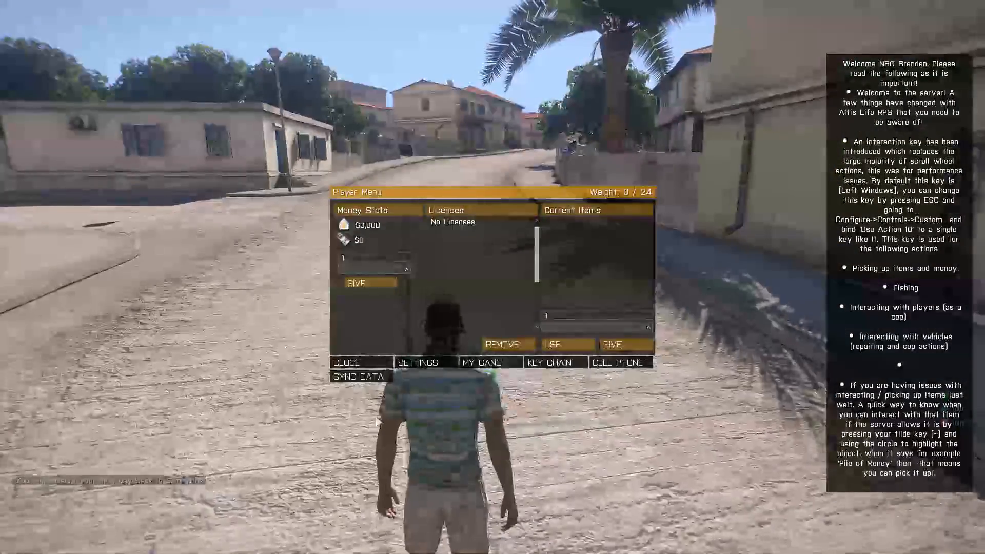
{"action": "left_click", "coordinate": [496, 365]}
{"action": "left_click", "coordinate": [346, 271]}
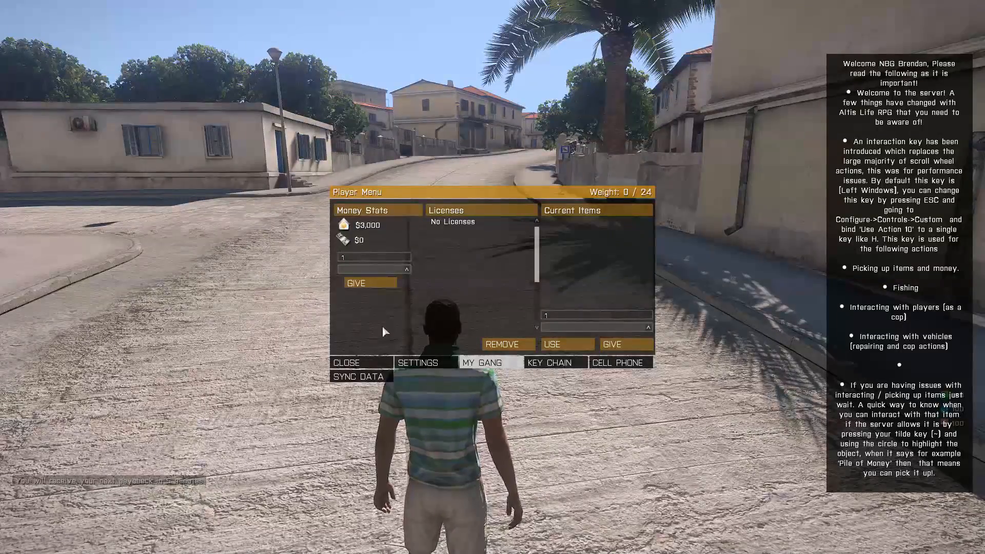
{"action": "left_click", "coordinate": [346, 365]}
- Run to the yellow house, open its interaction menu, then keep running down the street
{"action": "key", "text": "w"}
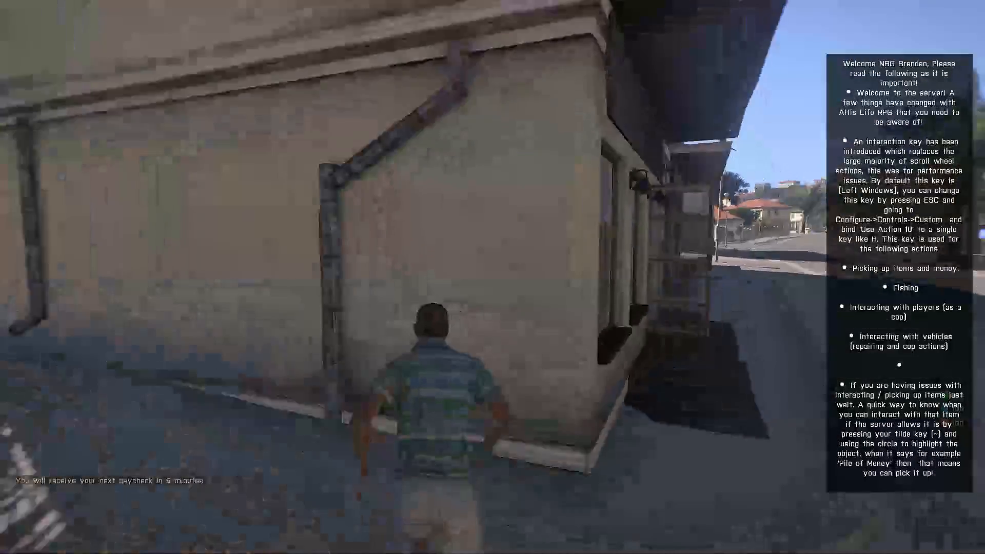
{"action": "key", "text": "w"}
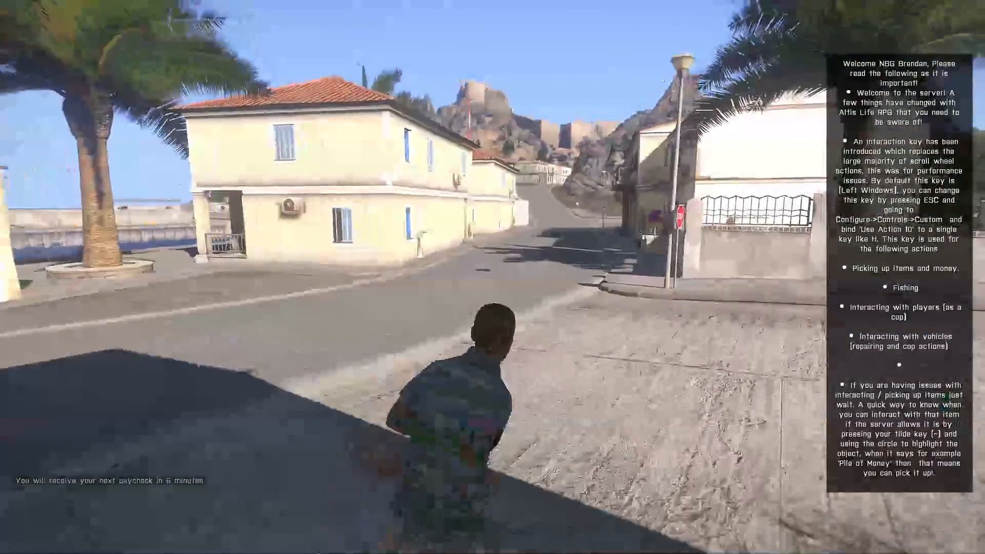
{"action": "key", "text": "w"}
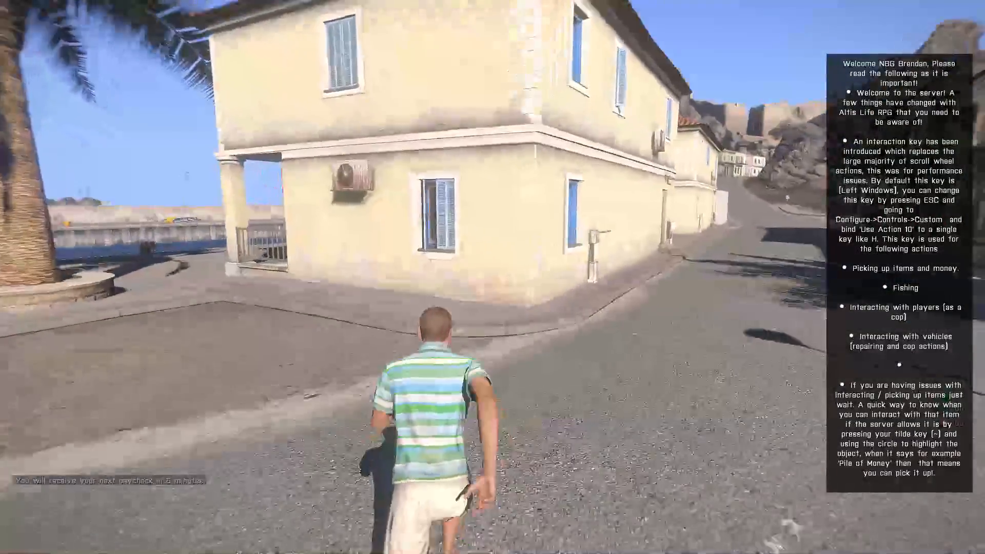
{"action": "key", "text": "super"}
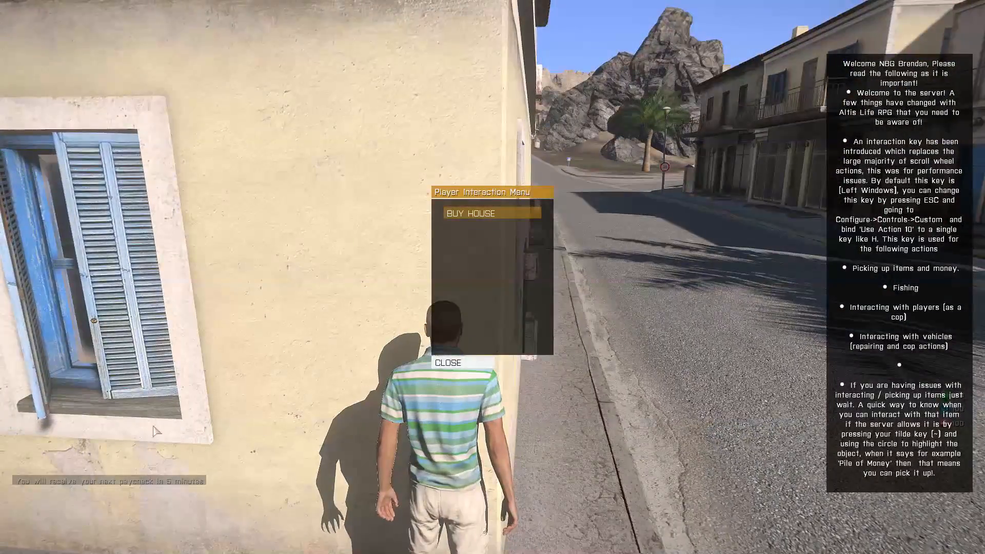
{"action": "key", "text": "Escape"}
{"action": "key", "text": "w"}
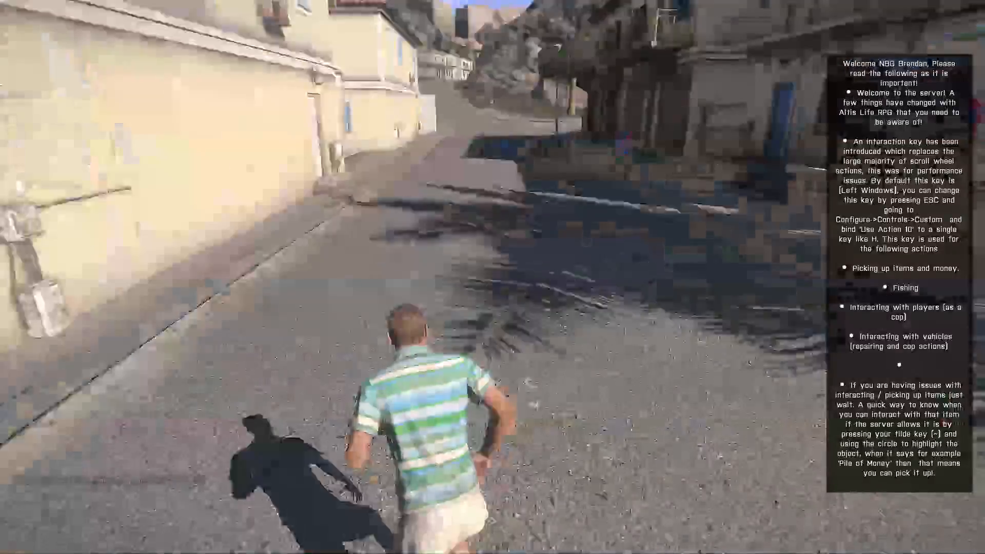
{"action": "key", "text": "w"}
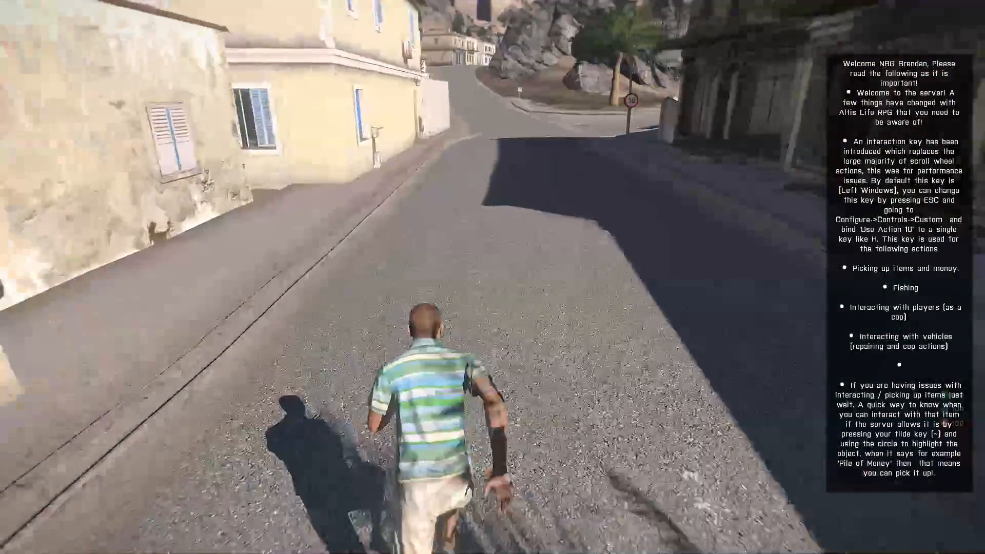
{"action": "key", "text": "w"}
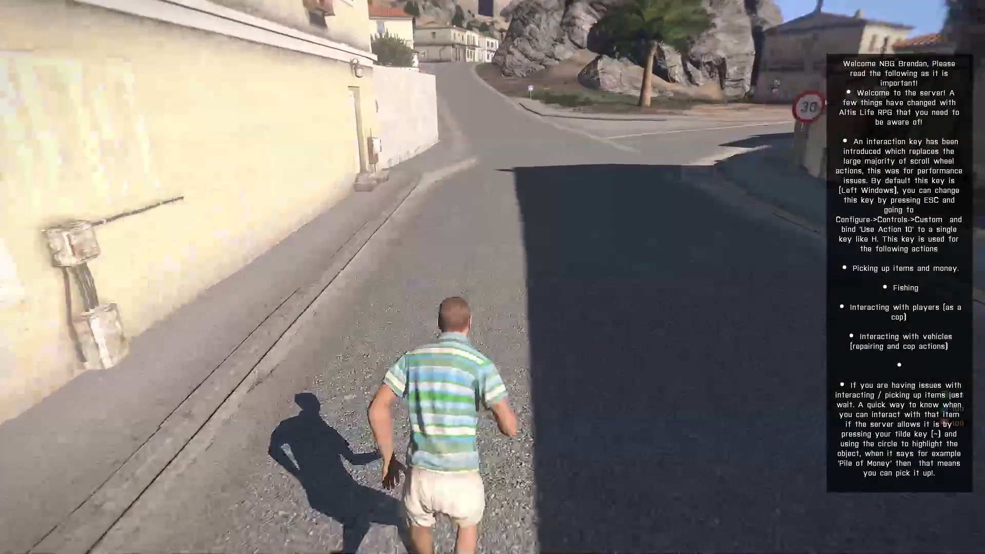
{"action": "key", "text": "w"}
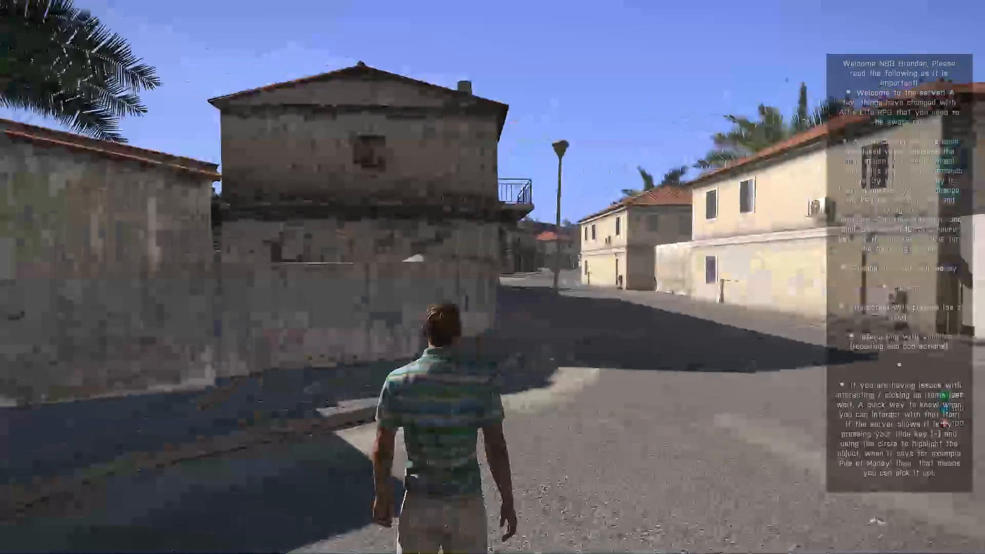
{"action": "key", "text": "w"}
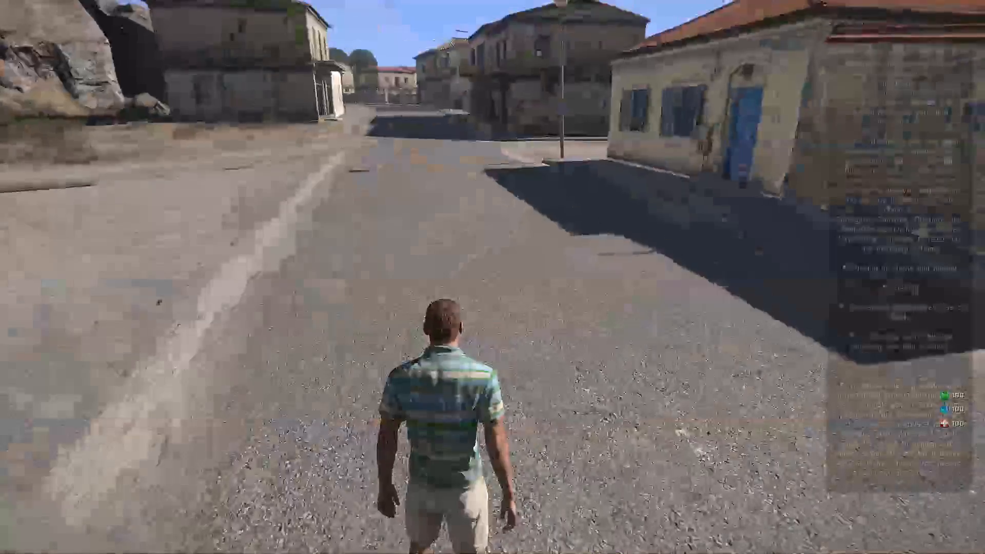